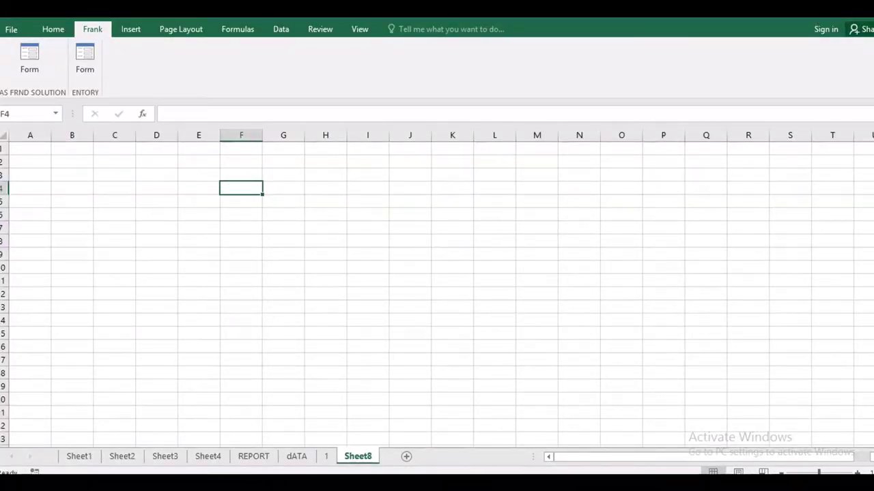
Step: Select a few cells on the empty Sheet8, then switch to the Home ribbon
{"action": "left_click", "coordinate": [284, 227]}
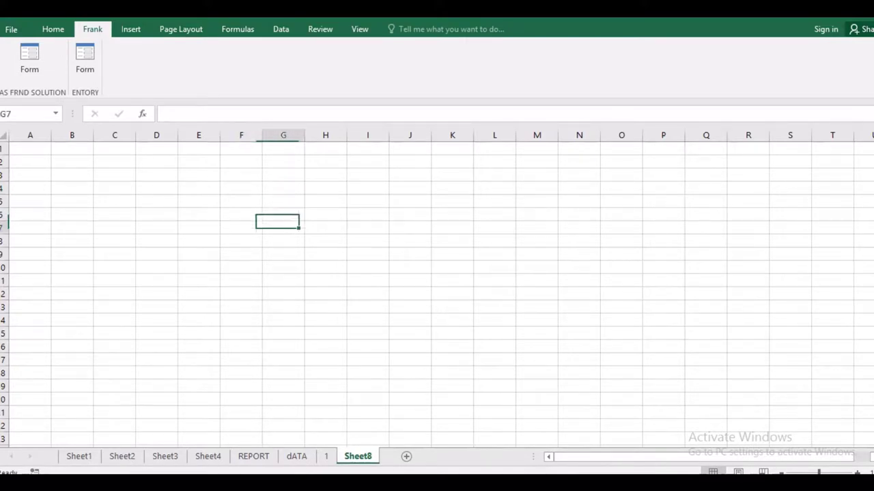
{"action": "left_click", "coordinate": [241, 175]}
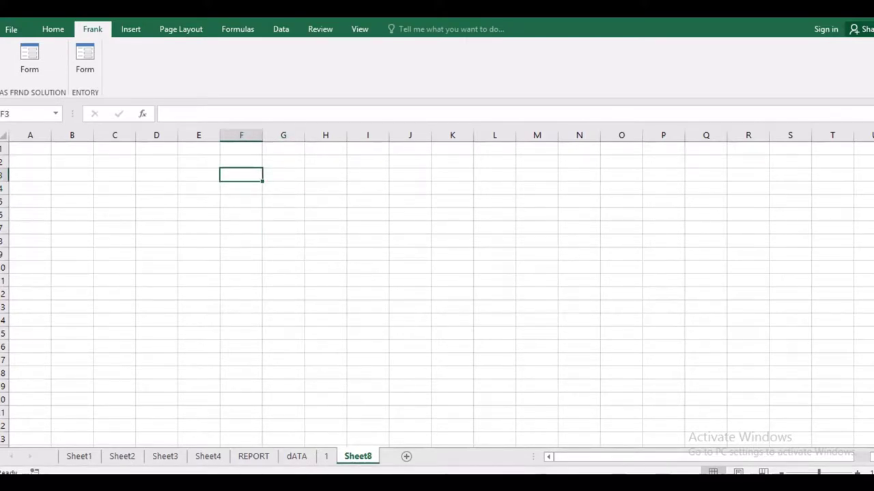
{"action": "left_click", "coordinate": [284, 215]}
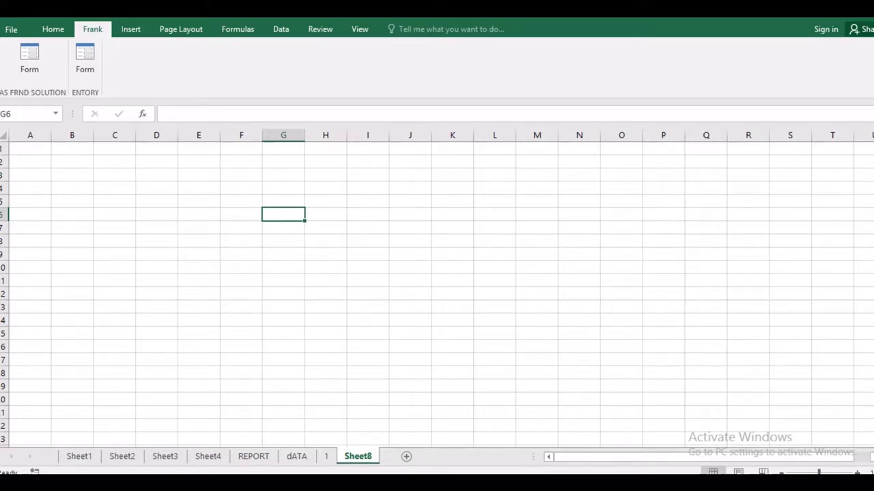
{"action": "left_click", "coordinate": [241, 201]}
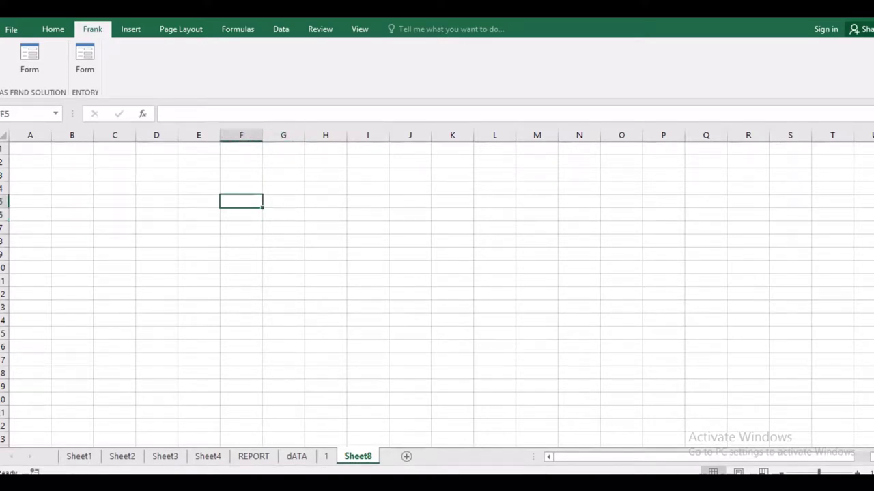
{"action": "left_click", "coordinate": [283, 214]}
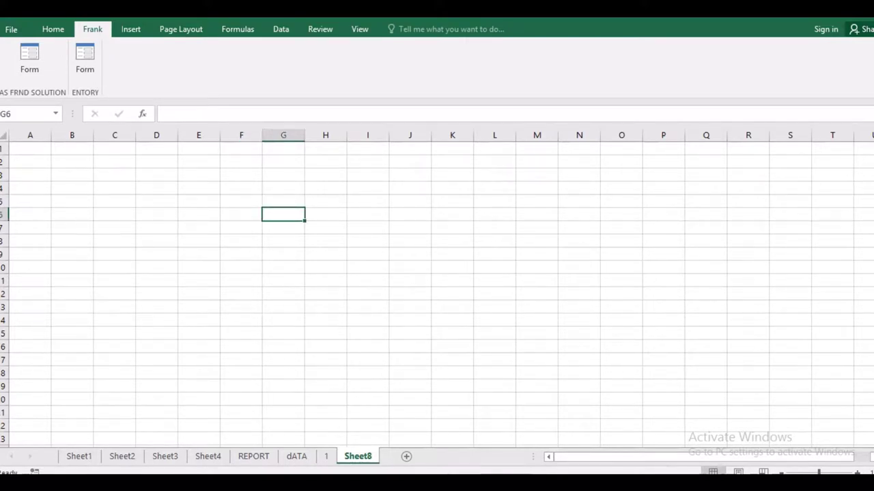
{"action": "left_click", "coordinate": [241, 214]}
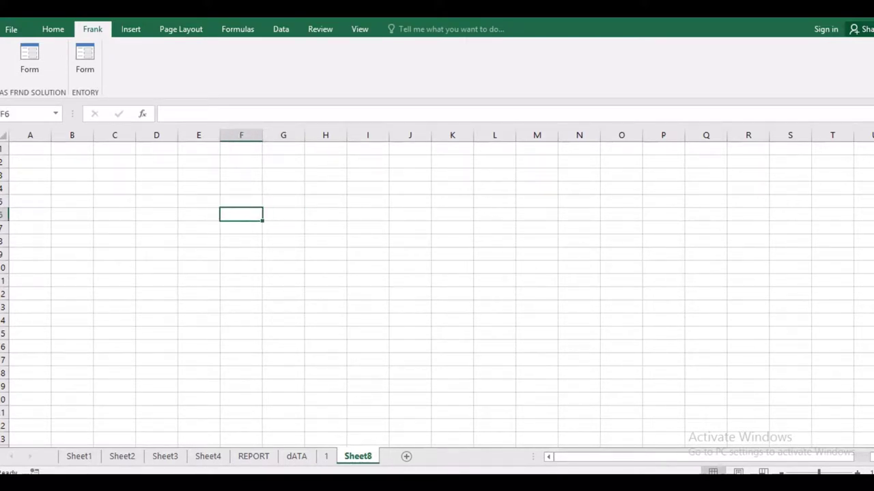
{"action": "left_click", "coordinate": [53, 28]}
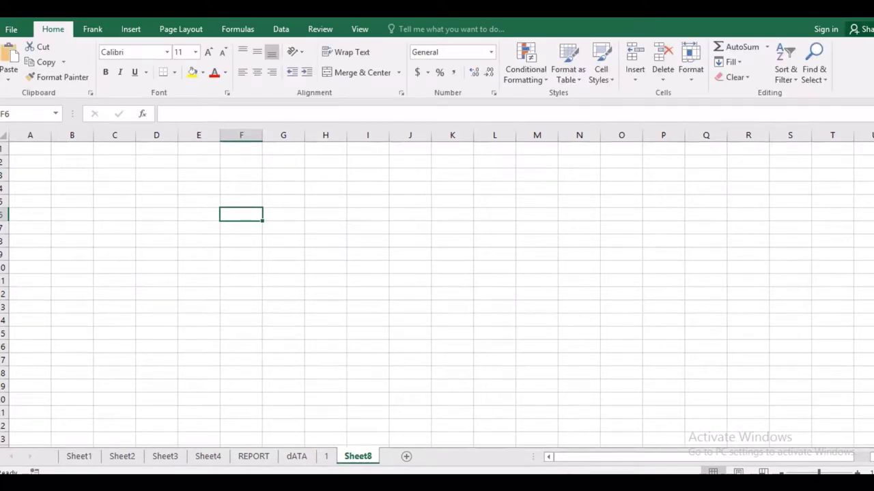
Step: Merge and centre D2:I4 and enter the title 'Salary Chart' in it
{"action": "left_click", "coordinate": [241, 227]}
{"action": "left_click", "coordinate": [326, 214]}
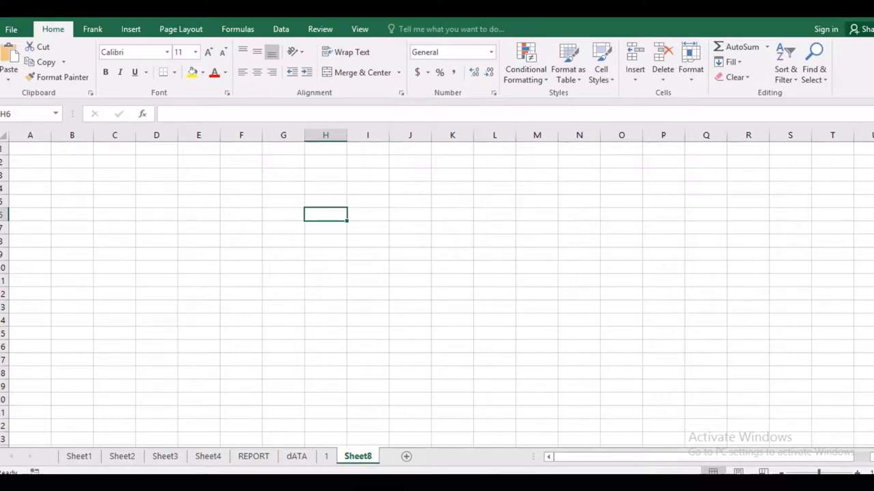
{"action": "left_click", "coordinate": [199, 228]}
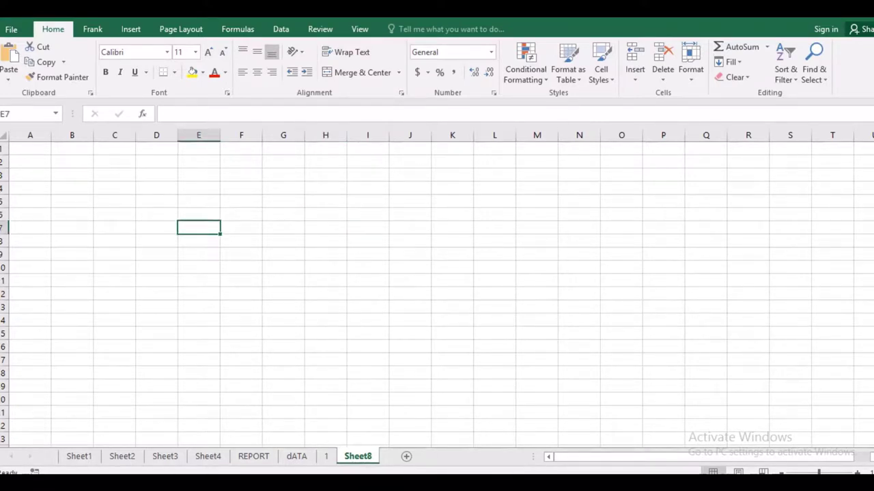
{"action": "left_click_drag", "start_coordinate": [157, 161], "coordinate": [367, 188]}
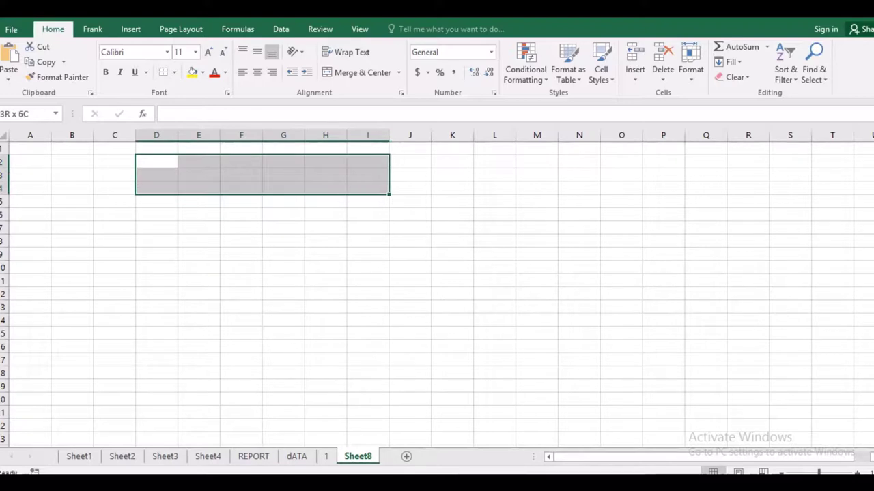
{"action": "left_click", "coordinate": [356, 72]}
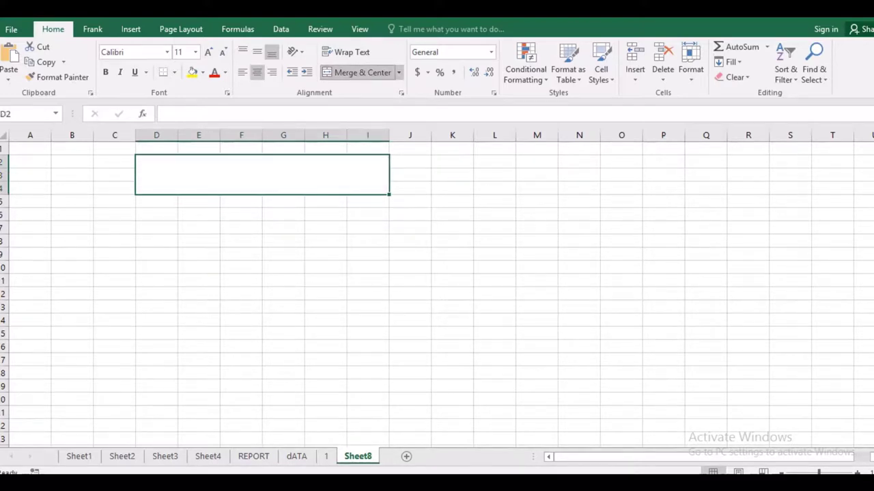
{"action": "type", "text": "Salary"}
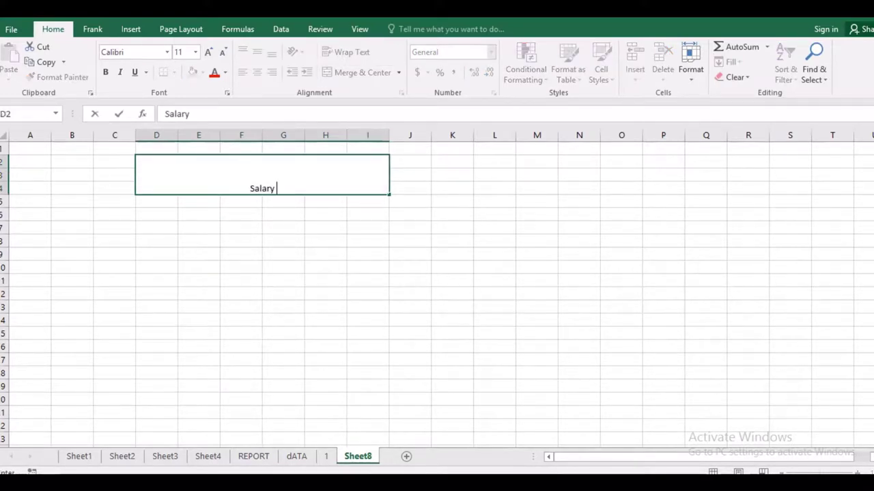
{"action": "type", "text": " Chart"}
{"action": "key", "text": "Return"}
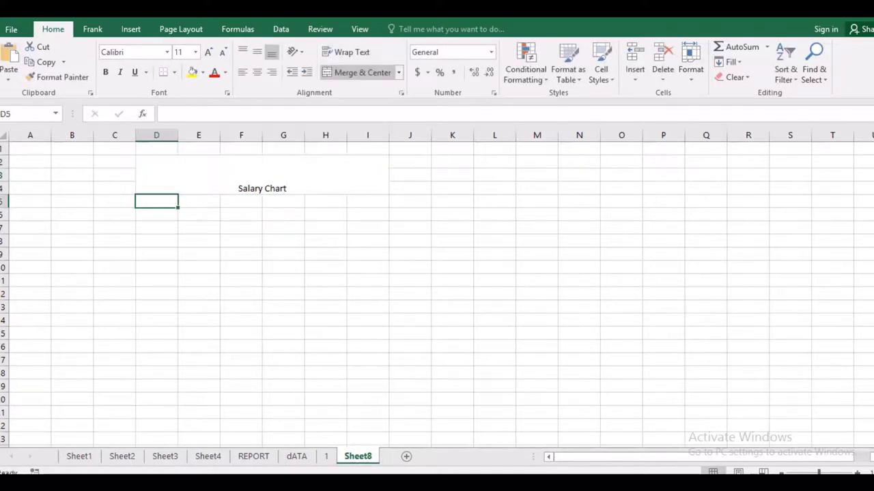
Step: Set the column width of D6:G6 (columns D to G) to 15
{"action": "left_click", "coordinate": [240, 214]}
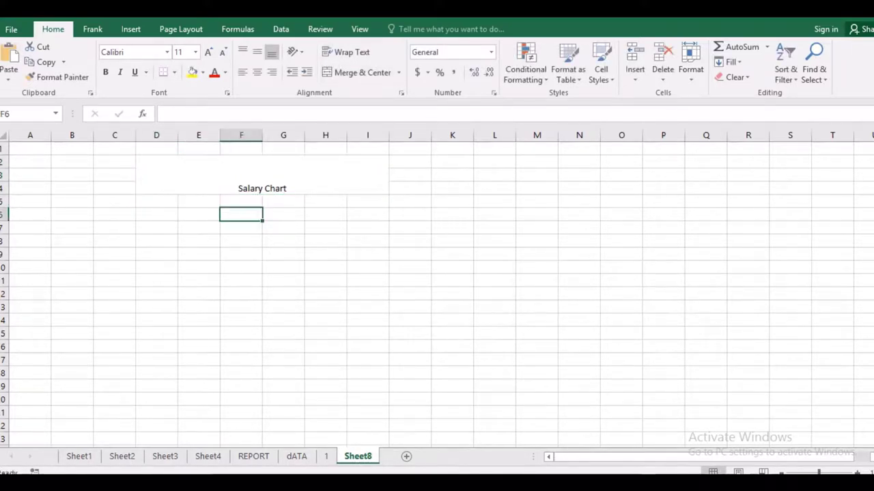
{"action": "mouse_move", "coordinate": [241, 214]}
{"action": "left_mouse_down"}
{"action": "mouse_move", "coordinate": [621, 203]}
{"action": "mouse_move", "coordinate": [706, 214]}
{"action": "left_mouse_up"}
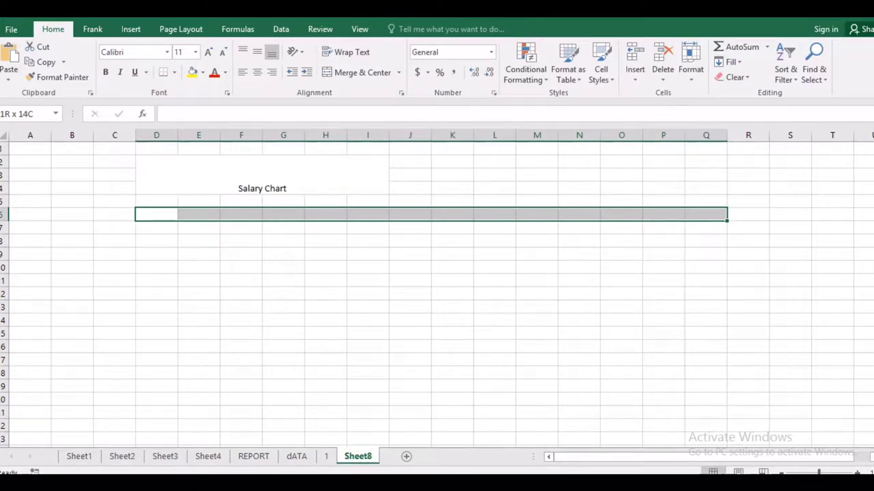
{"action": "left_click_drag", "start_coordinate": [706, 214], "coordinate": [284, 214]}
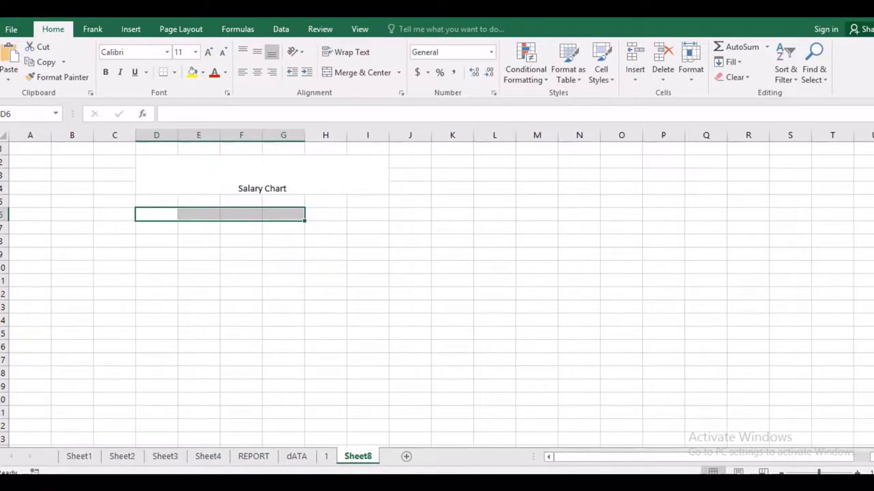
{"action": "left_click", "coordinate": [690, 65]}
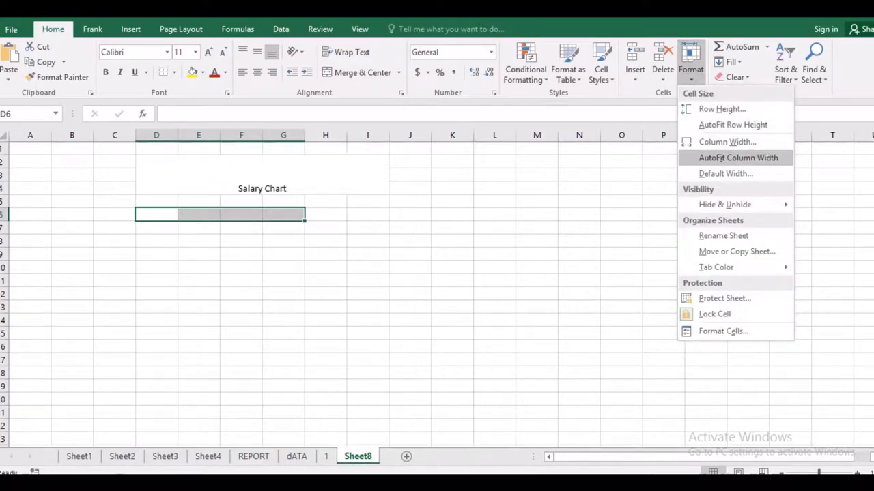
{"action": "left_click", "coordinate": [727, 142]}
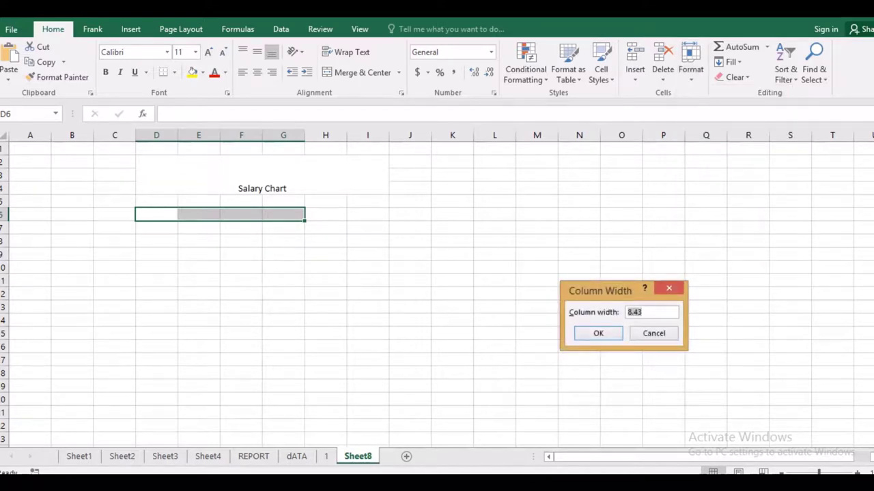
{"action": "type", "text": "15"}
{"action": "key", "text": "Return"}
{"action": "left_click", "coordinate": [244, 293]}
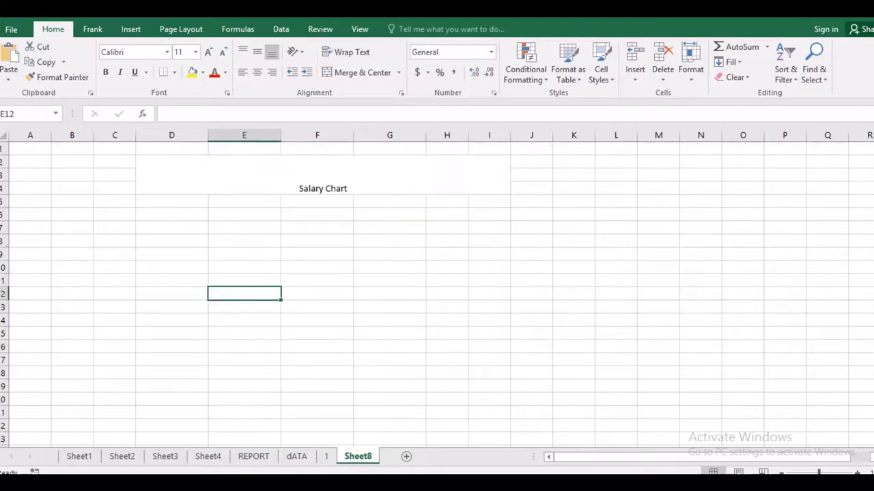
Step: Enter the header SN in C6
{"action": "left_click", "coordinate": [171, 214]}
{"action": "left_click", "coordinate": [114, 214]}
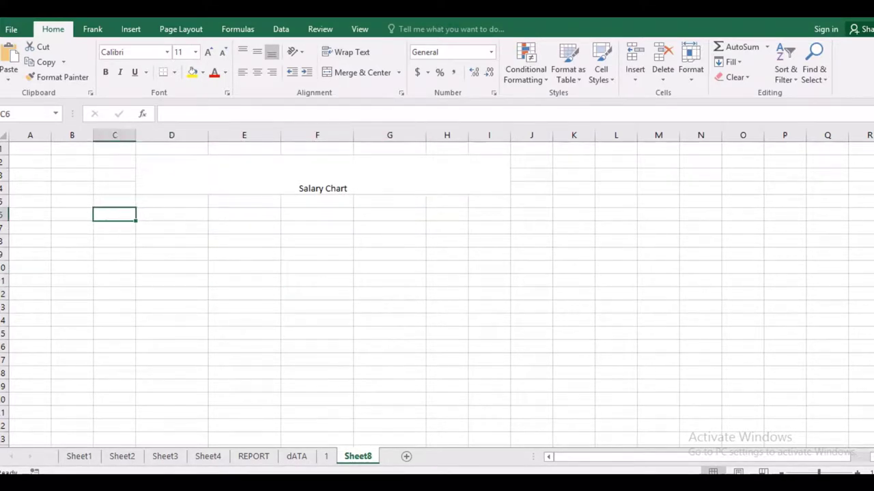
{"action": "type", "text": "sn"}
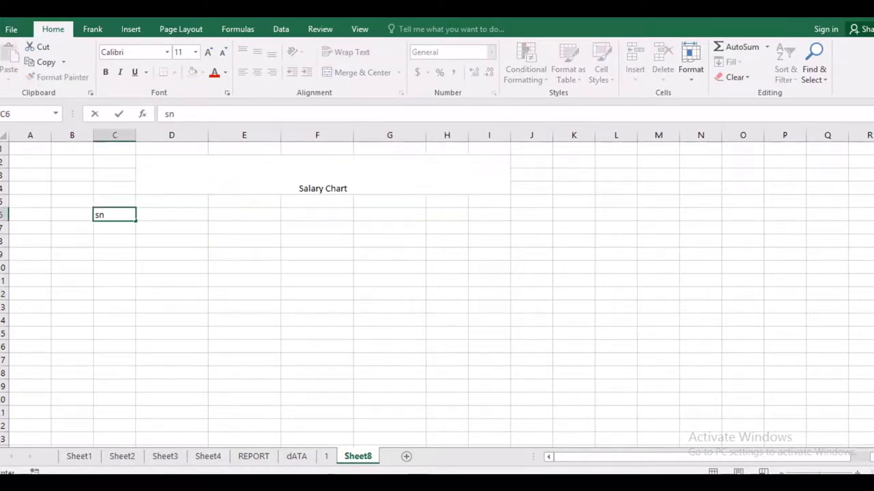
{"action": "key", "text": "BackSpace"}
{"action": "key", "text": "BackSpace"}
{"action": "type", "text": "SN"}
{"action": "key", "text": "Tab"}
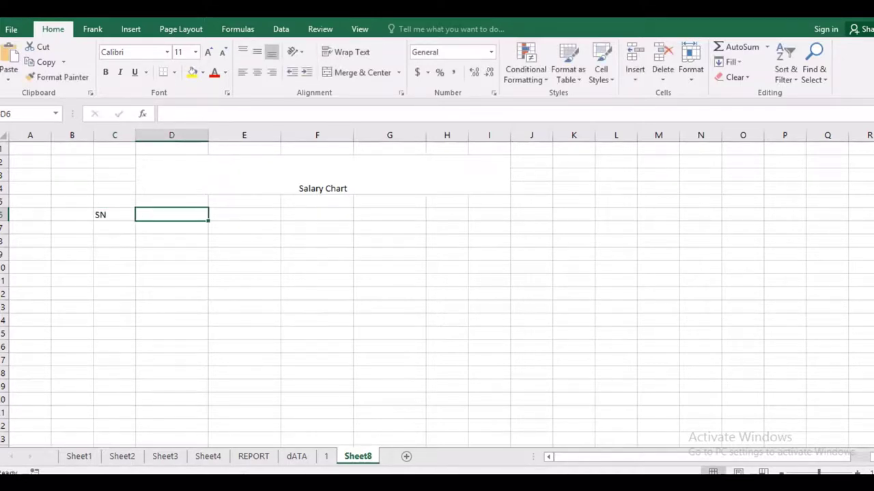
Step: Enter headers EMP NAME, DESIGNATION, BASIC SALARY and DA in D6 through G6
{"action": "type", "text": "EMP N"}
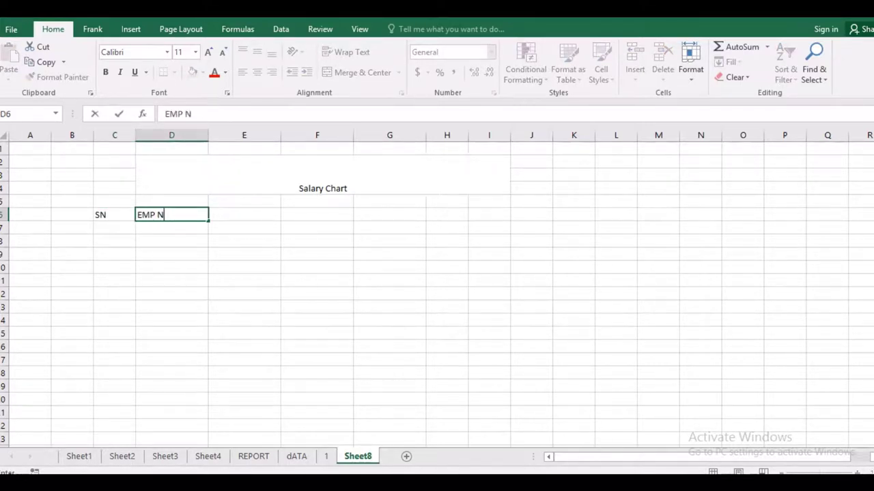
{"action": "type", "text": "AME"}
{"action": "key", "text": "Tab"}
{"action": "type", "text": "DE"}
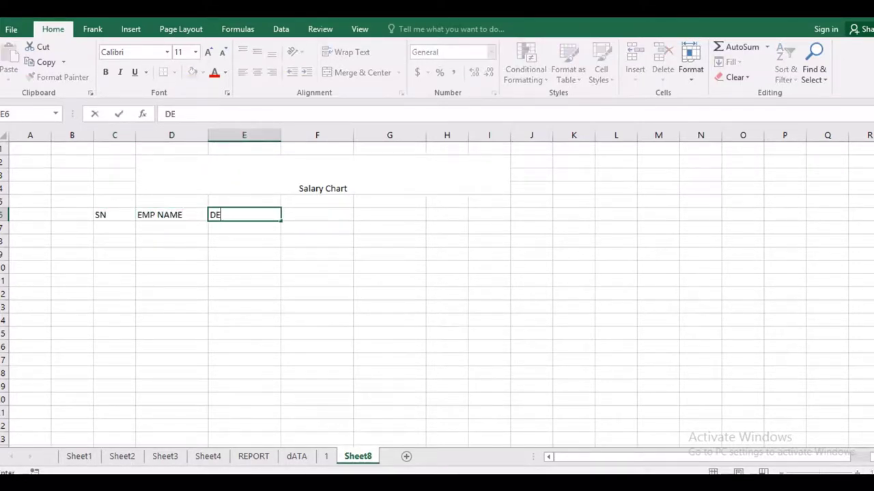
{"action": "type", "text": "SIGNATION"}
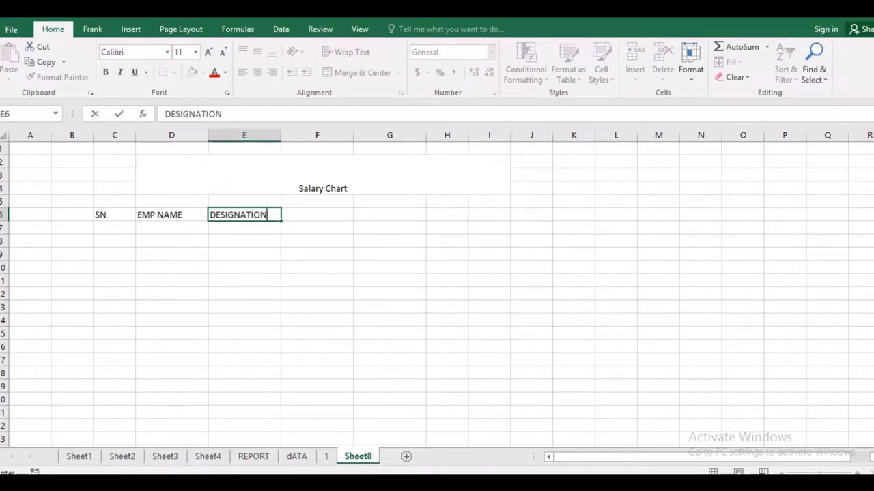
{"action": "key", "text": "Tab"}
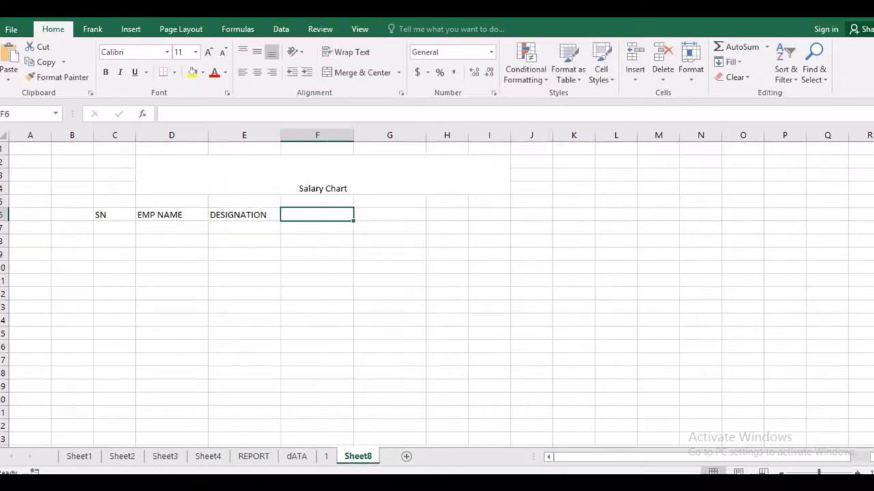
{"action": "type", "text": "BASIC"}
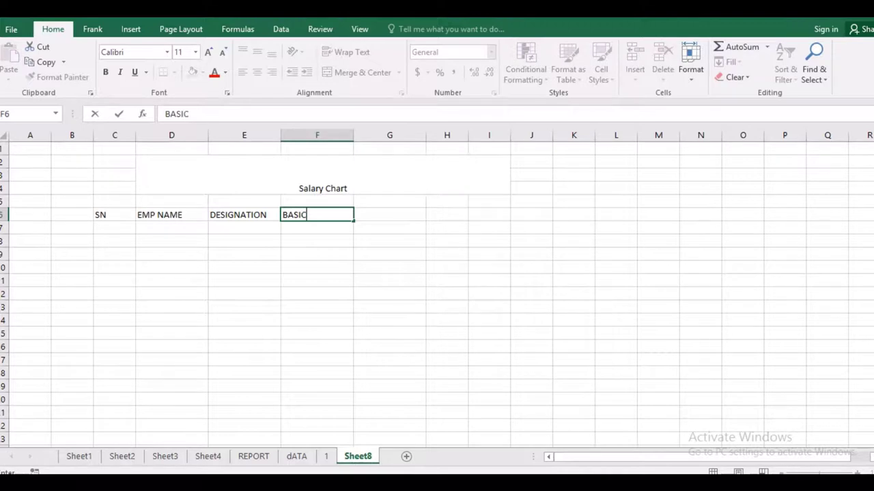
{"action": "type", "text": " SALARY"}
{"action": "key", "text": "Tab"}
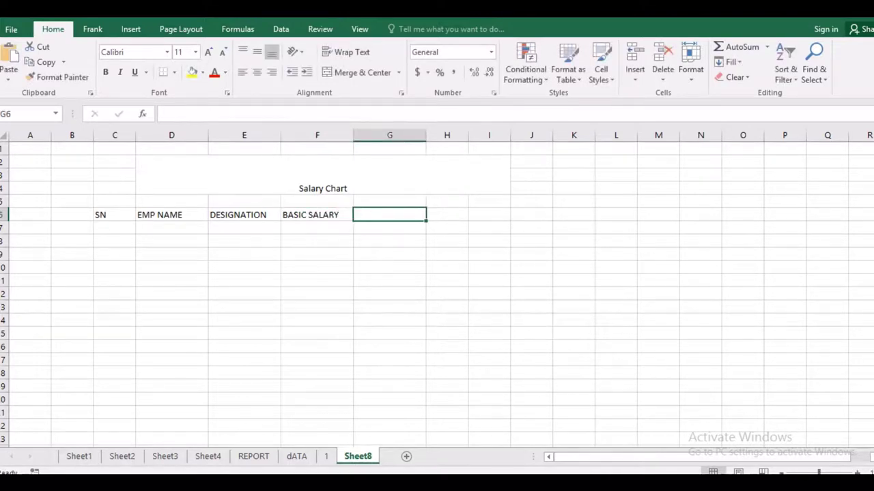
{"action": "type", "text": "DA"}
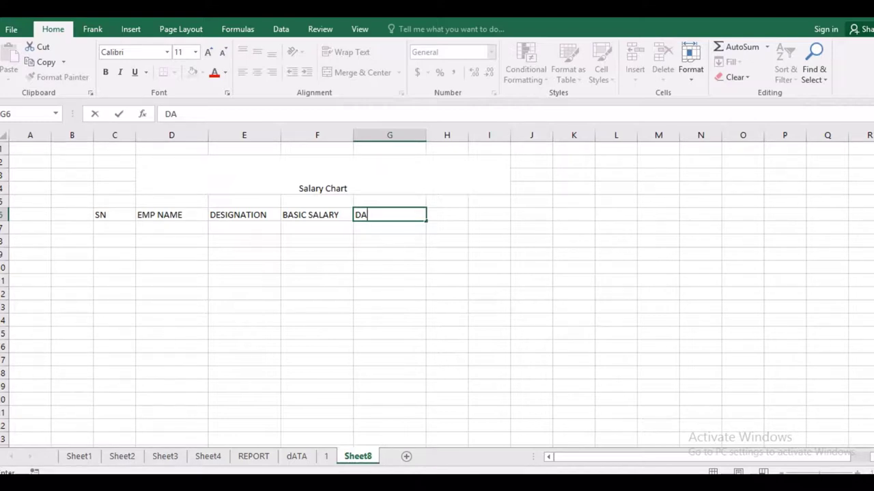
Step: Add the headings HRA, TA, MA and PF in H6 through K6
{"action": "left_click", "coordinate": [446, 214]}
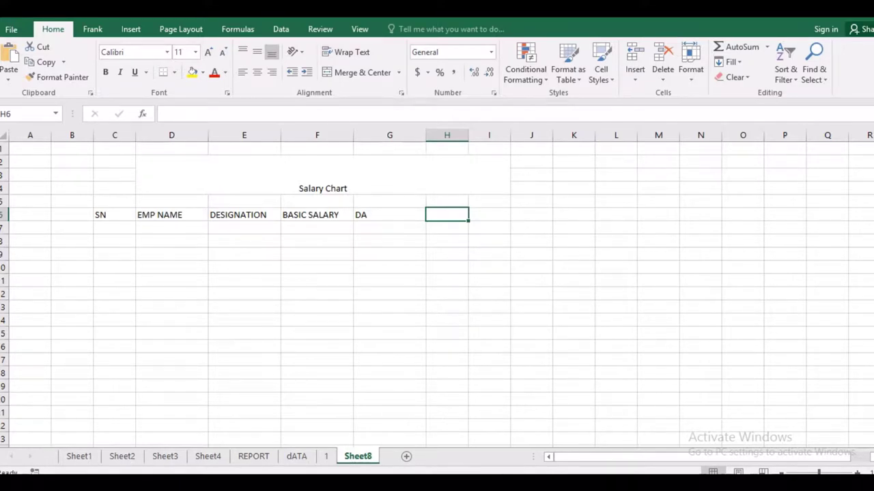
{"action": "type", "text": "HRA"}
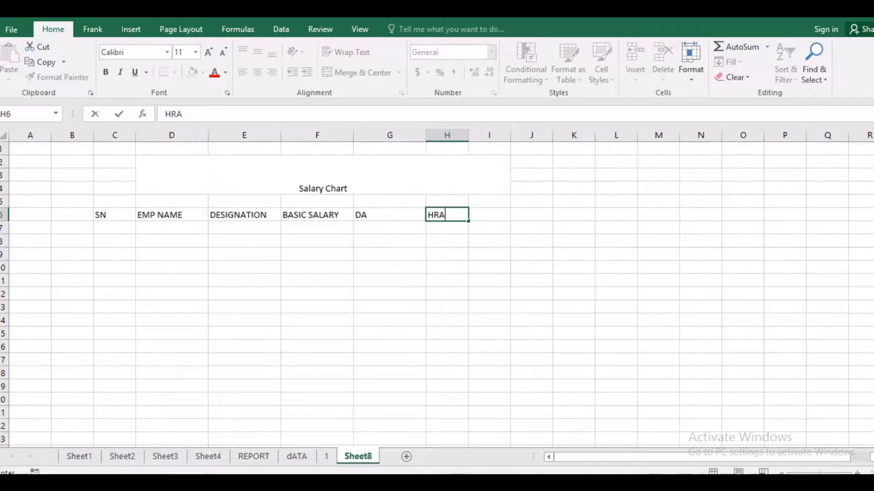
{"action": "left_click", "coordinate": [489, 215]}
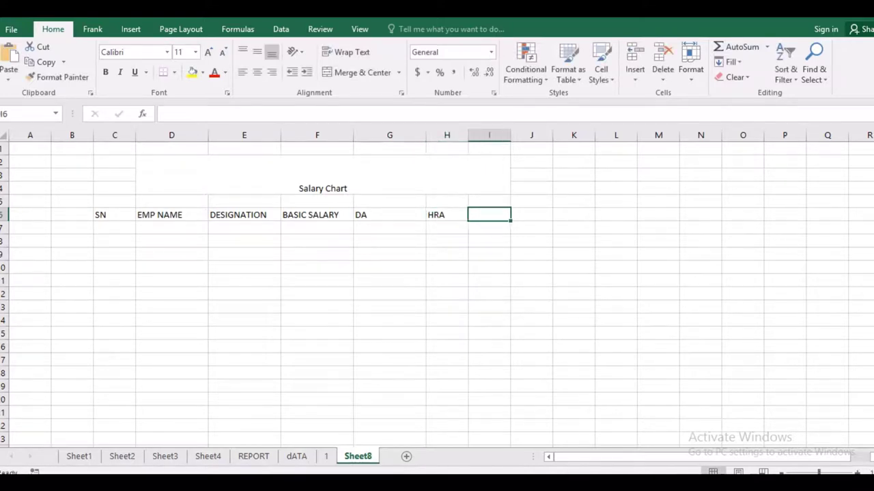
{"action": "type", "text": "TA"}
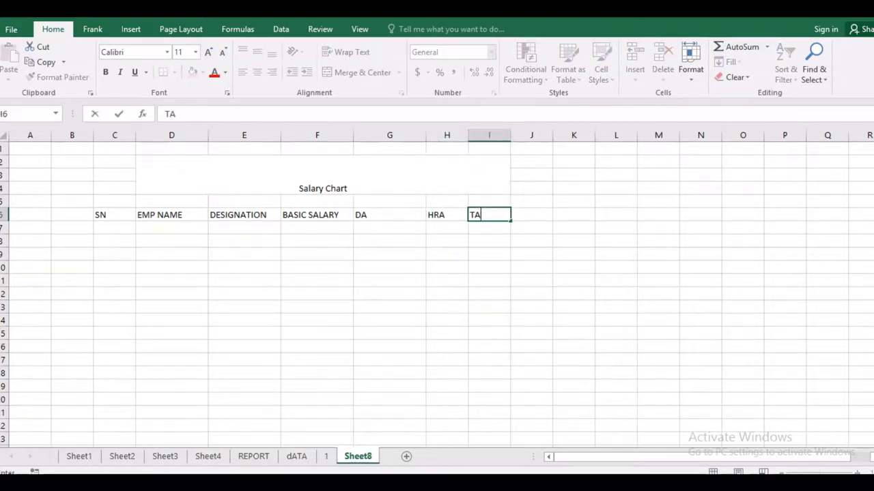
{"action": "left_click", "coordinate": [531, 214]}
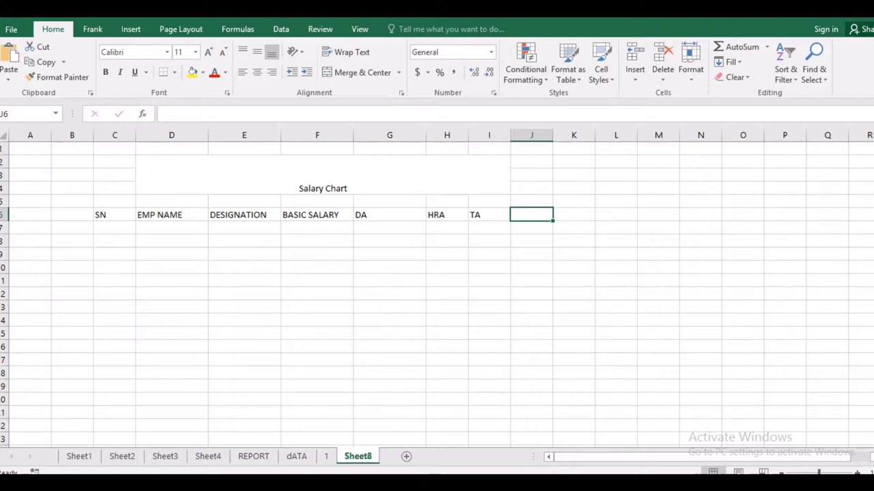
{"action": "type", "text": "MA"}
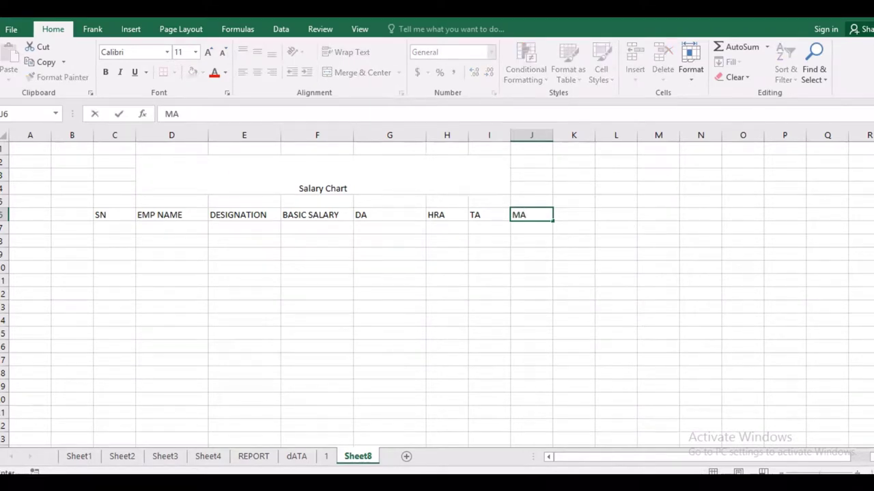
{"action": "key", "text": "Tab"}
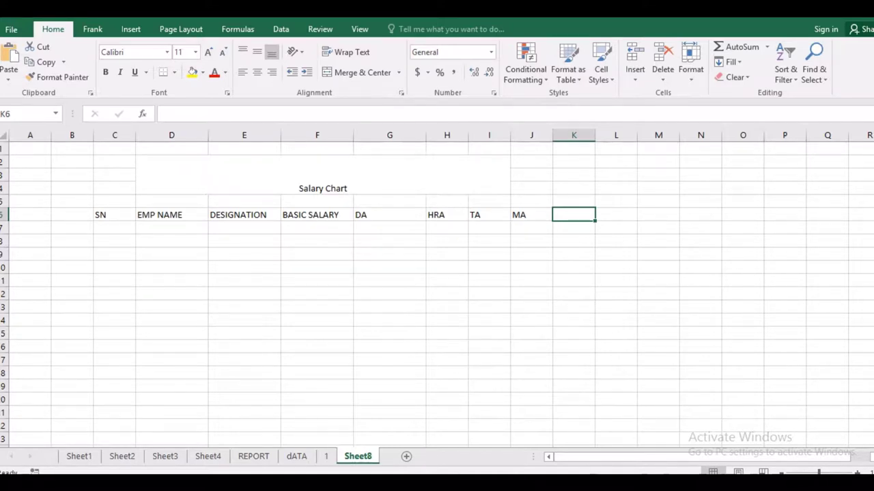
{"action": "type", "text": "PF"}
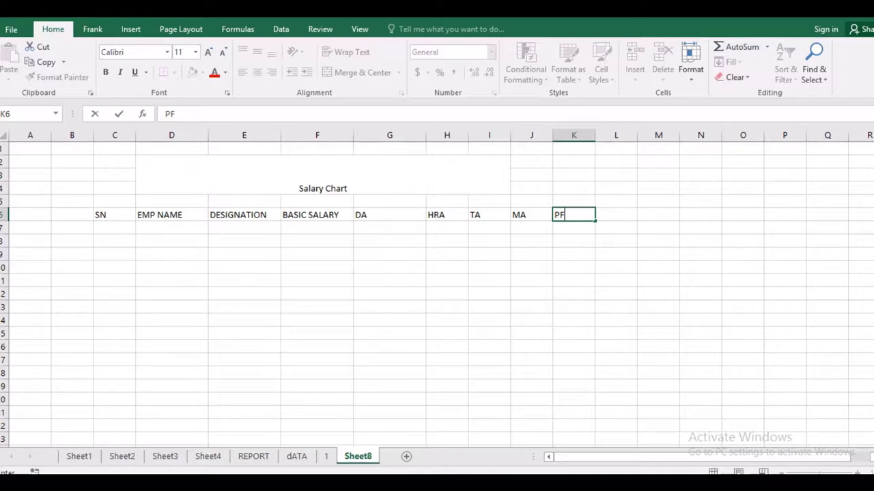
{"action": "left_click_drag", "start_coordinate": [317, 214], "coordinate": [531, 215]}
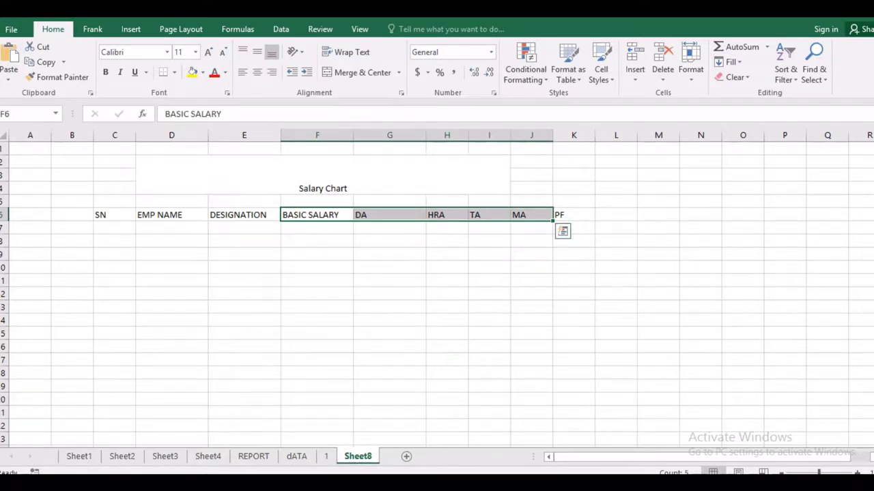
{"action": "left_click", "coordinate": [574, 214]}
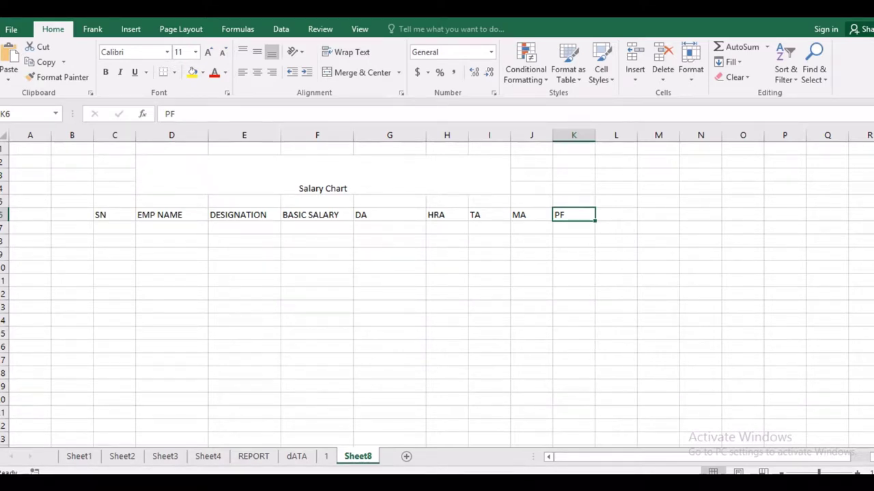
Step: Number the SN column 1 to 8 in C7:C14 using the fill handle
{"action": "left_click", "coordinate": [114, 228]}
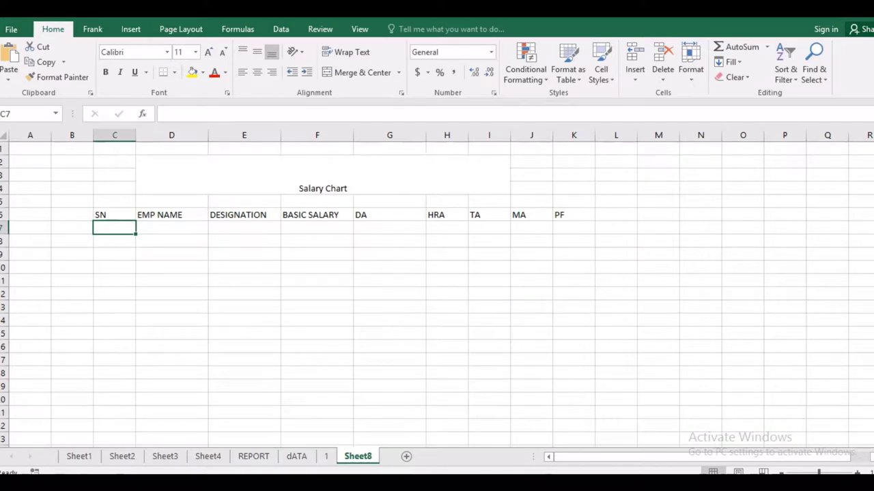
{"action": "type", "text": "1"}
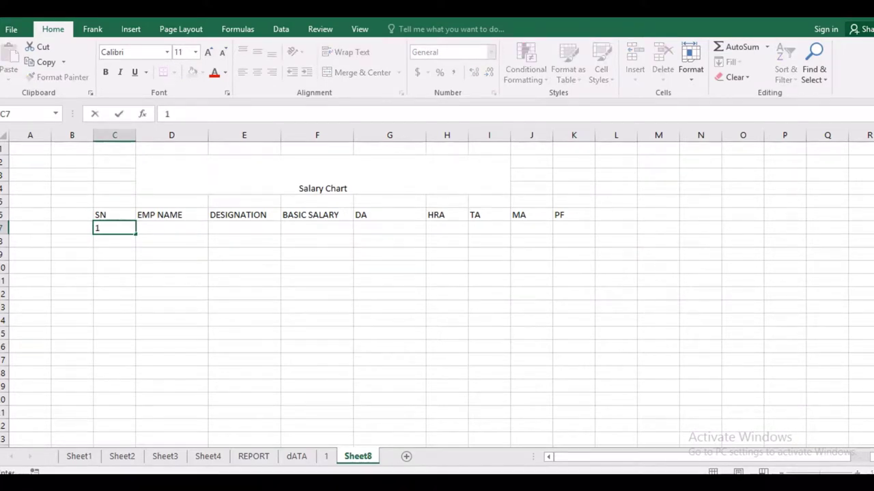
{"action": "key", "text": "ctrl+Return"}
{"action": "left_click_drag", "start_coordinate": [137, 233], "coordinate": [140, 326]}
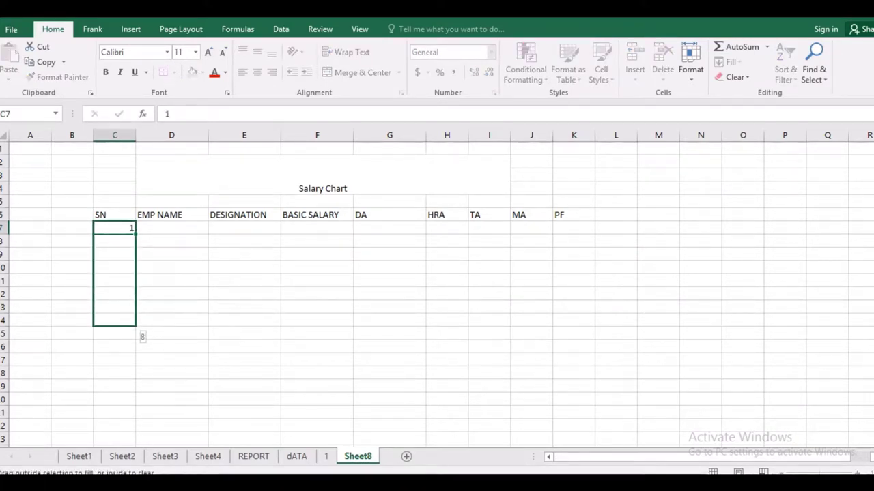
Step: Enter the first employee's name, designation MD and basic salary 80000 in D7:F7
{"action": "left_click", "coordinate": [171, 228]}
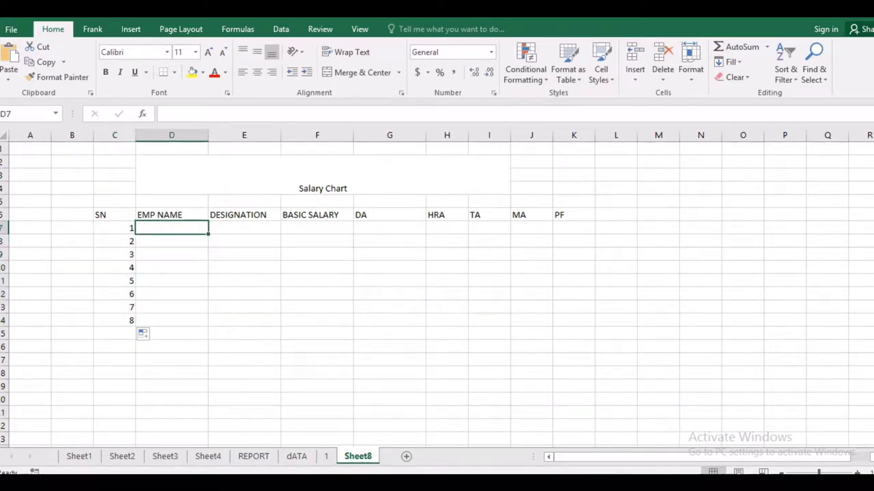
{"action": "type", "text": "VARI"}
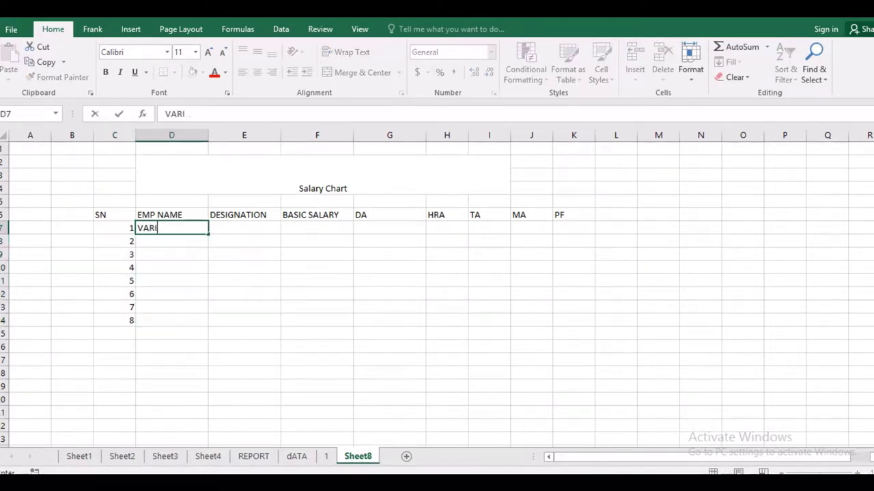
{"action": "type", "text": "NDRA"}
{"action": "key", "text": "Tab"}
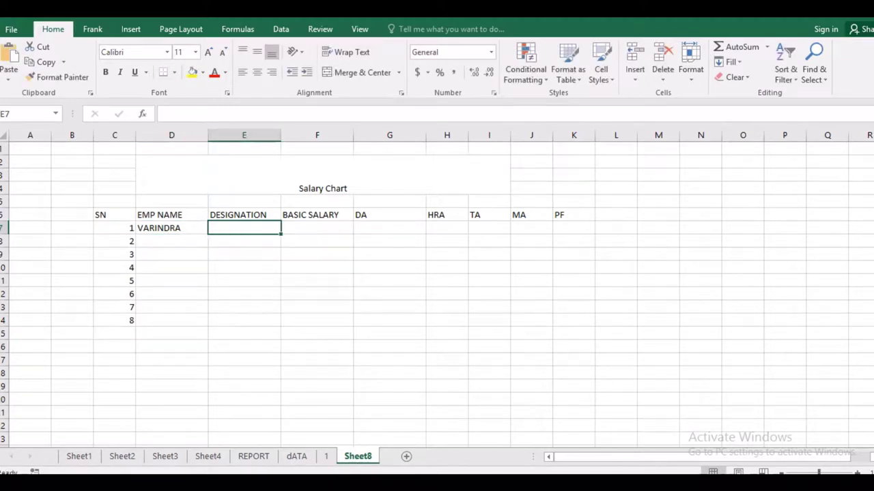
{"action": "type", "text": "MD"}
{"action": "key", "text": "Tab"}
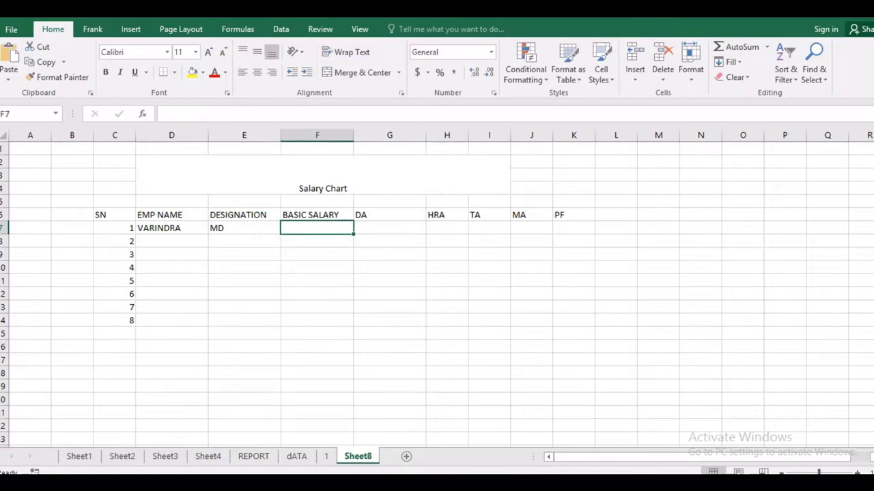
{"action": "type", "text": "8000"}
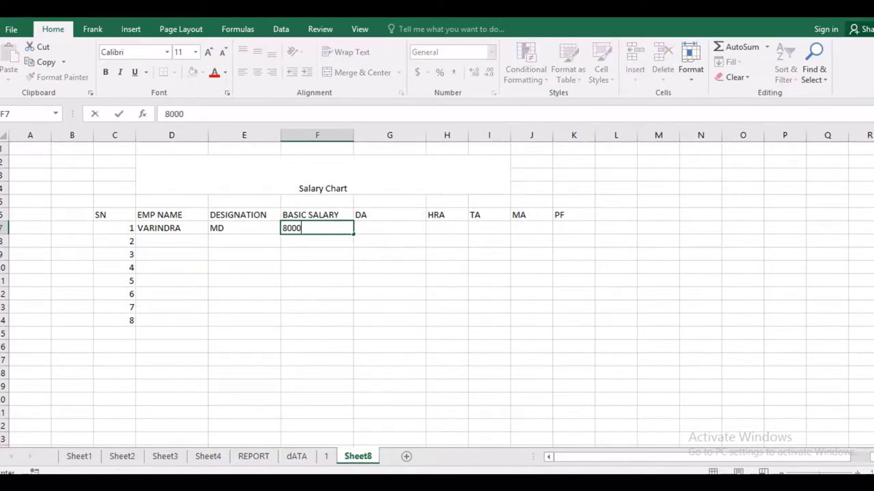
{"action": "type", "text": "0"}
{"action": "key", "text": "Tab"}
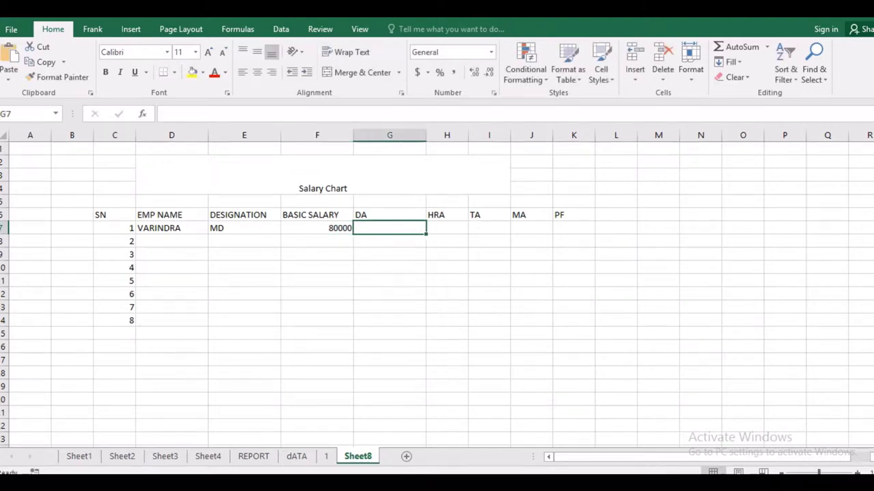
Step: Rename the G6 heading to 'DA 12%'
{"action": "key", "text": "Up"}
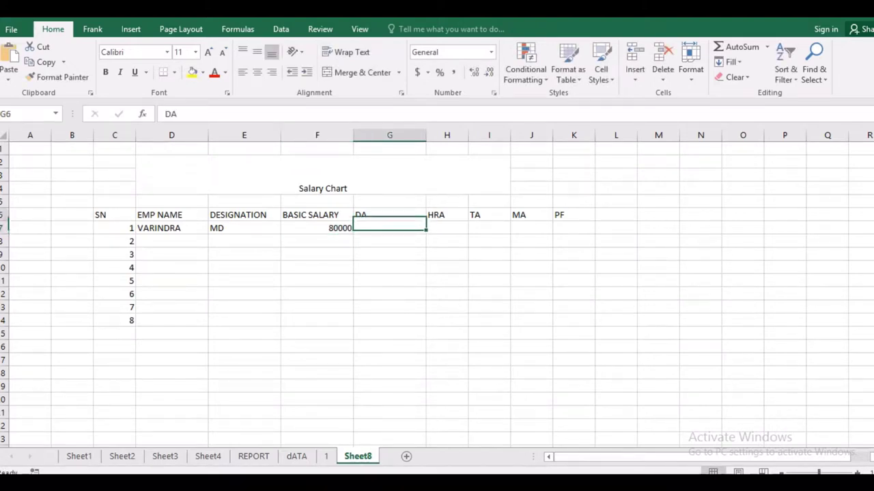
{"action": "key", "text": "F2"}
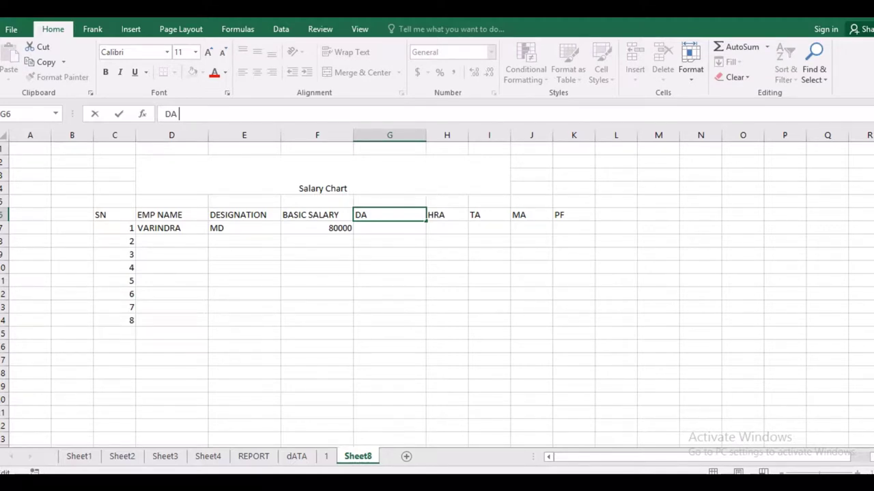
{"action": "type", "text": "12"}
{"action": "type", "text": "%"}
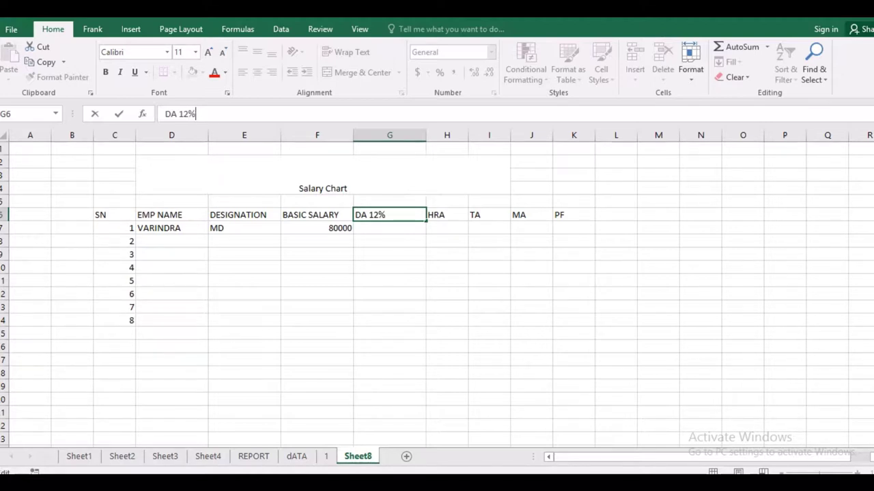
{"action": "key", "text": "Return"}
Step: Enter =F7*12/100 in G7 so the first employee's DA shows 9600
{"action": "type", "text": "="}
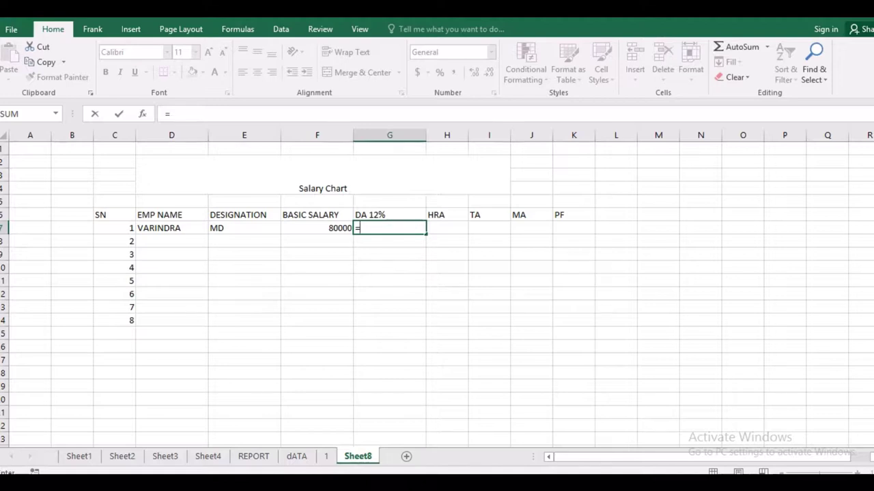
{"action": "left_click", "coordinate": [317, 228]}
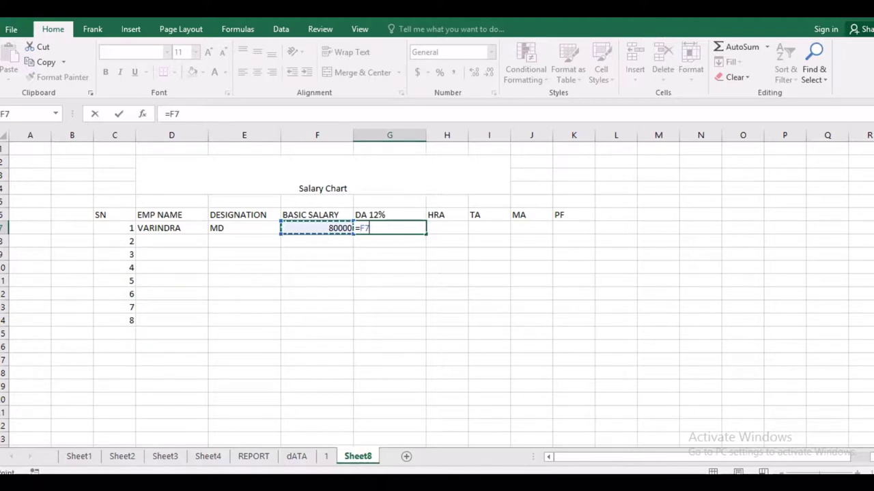
{"action": "type", "text": "*"}
{"action": "type", "text": "12"}
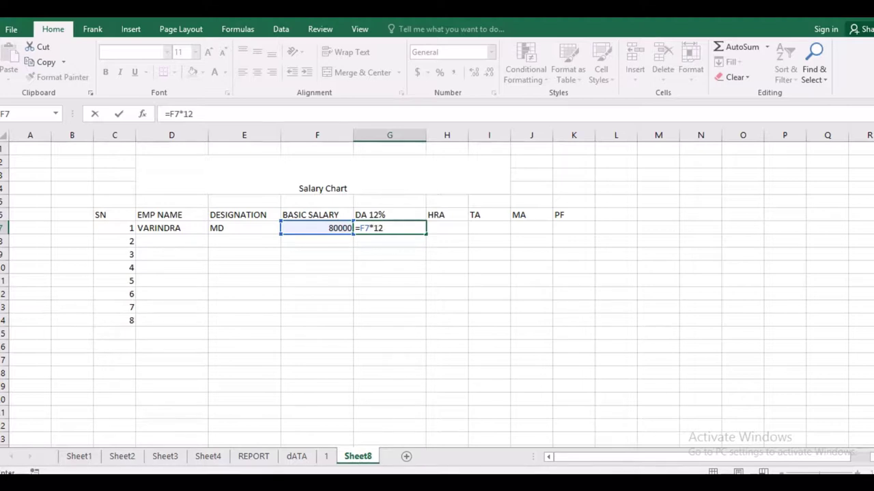
{"action": "type", "text": "100"}
{"action": "key", "text": "BackSpace"}
{"action": "key", "text": "BackSpace"}
{"action": "key", "text": "BackSpace"}
{"action": "type", "text": "/10"}
{"action": "type", "text": "0"}
{"action": "key", "text": "Return"}
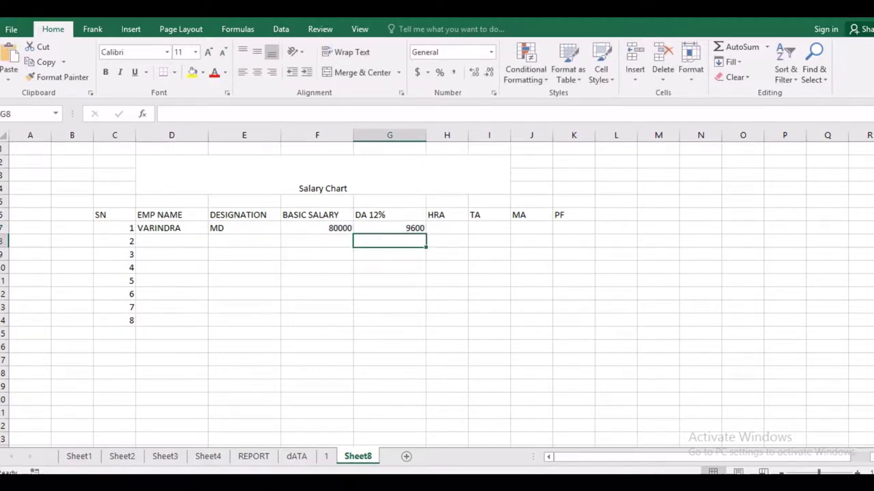
{"action": "left_click", "coordinate": [447, 228]}
{"action": "left_click", "coordinate": [447, 214]}
Step: Rename the H6 heading to 'HRA 5%'
{"action": "key", "text": "F2"}
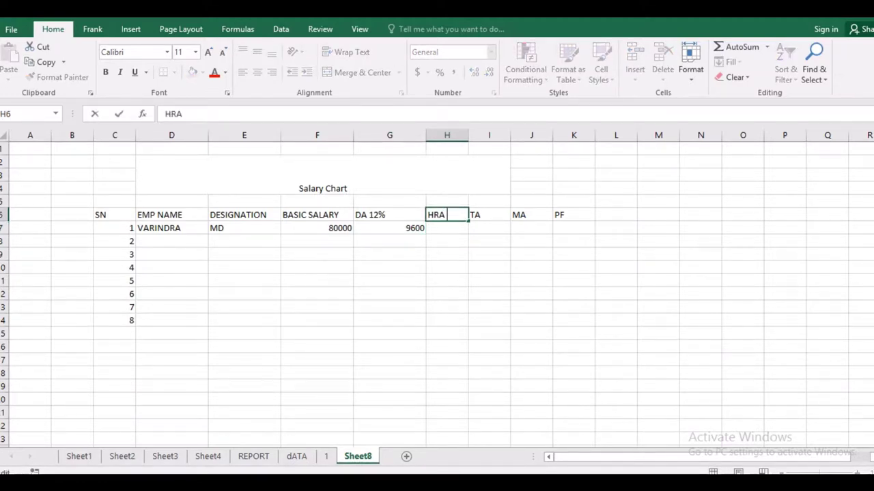
{"action": "type", "text": "5"}
{"action": "type", "text": "%"}
{"action": "key", "text": "Return"}
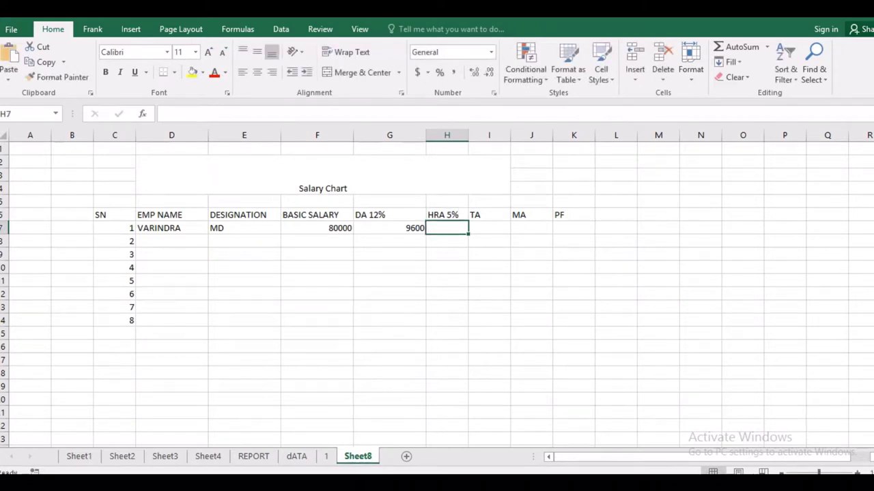
Step: Enter =F7*5/100 in H7 so the first employee's HRA shows 4000
{"action": "type", "text": "="}
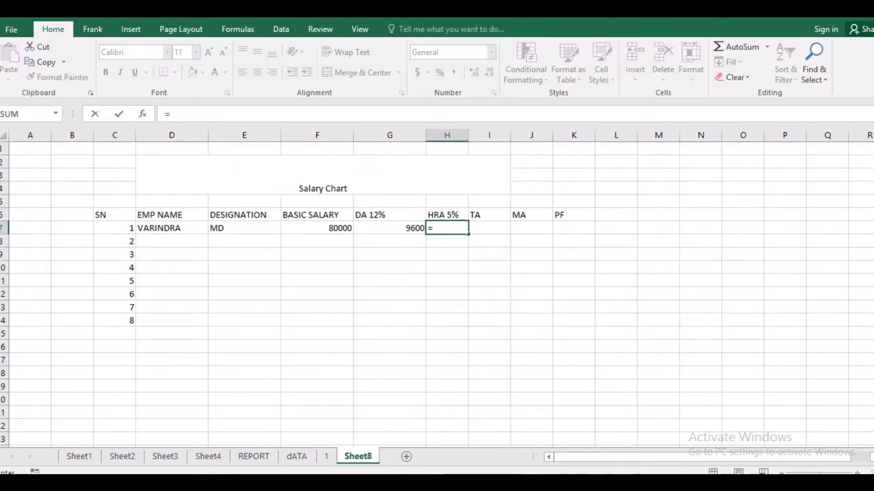
{"action": "left_click", "coordinate": [317, 228]}
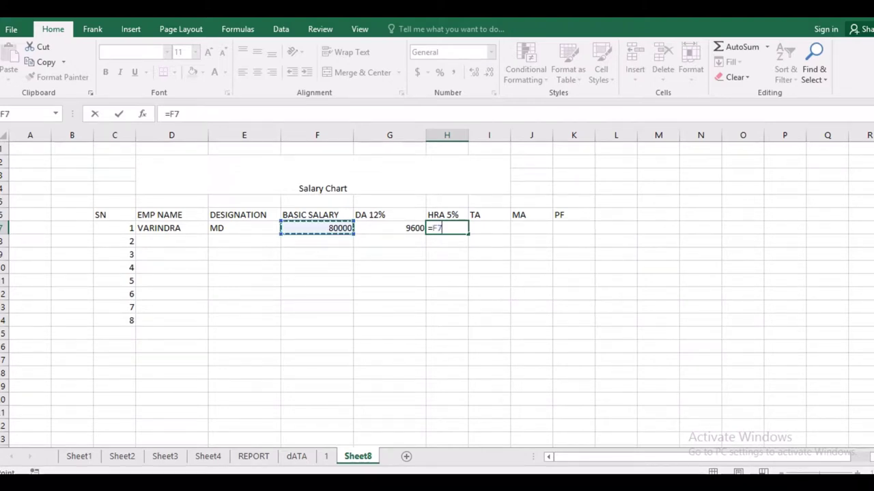
{"action": "type", "text": "*"}
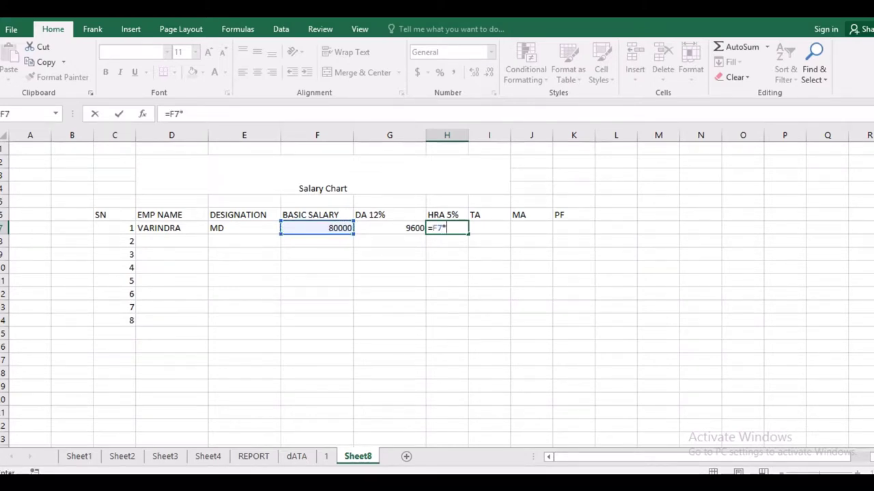
{"action": "type", "text": "5/"}
{"action": "type", "text": "100"}
{"action": "key", "text": "Return"}
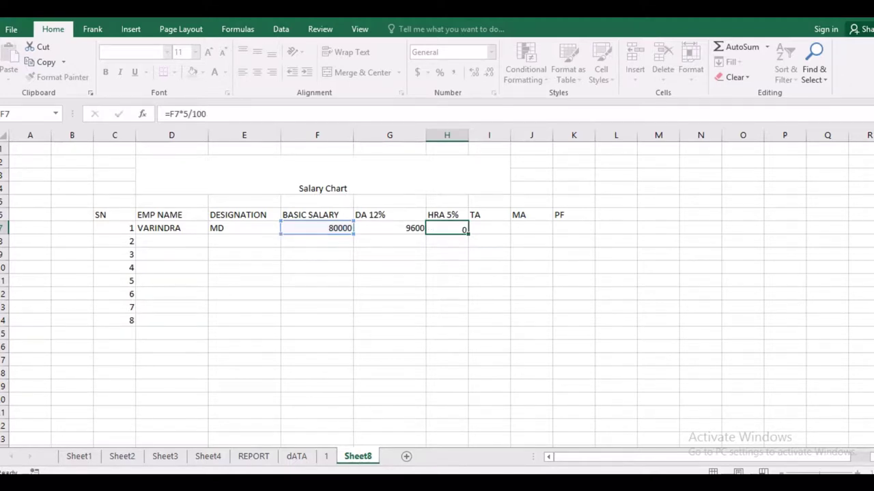
{"action": "key", "text": "Up"}
{"action": "key", "text": "Up"}
{"action": "key", "text": "Right"}
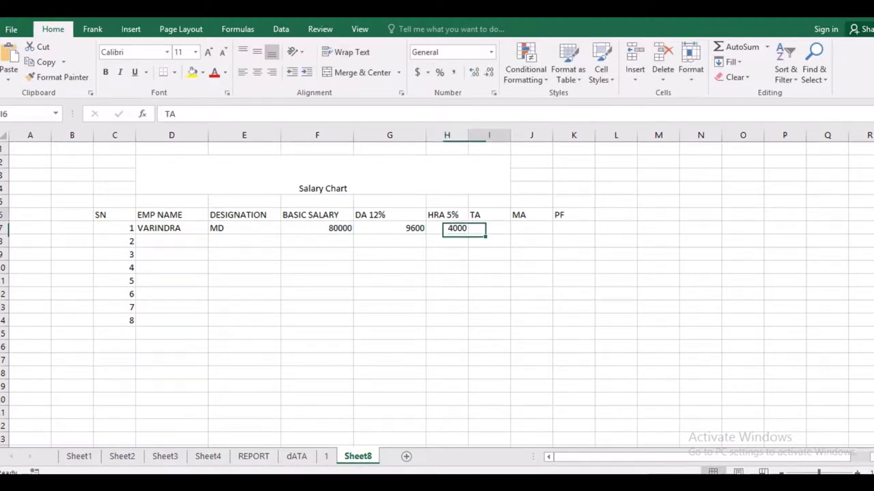
{"action": "key", "text": "F2"}
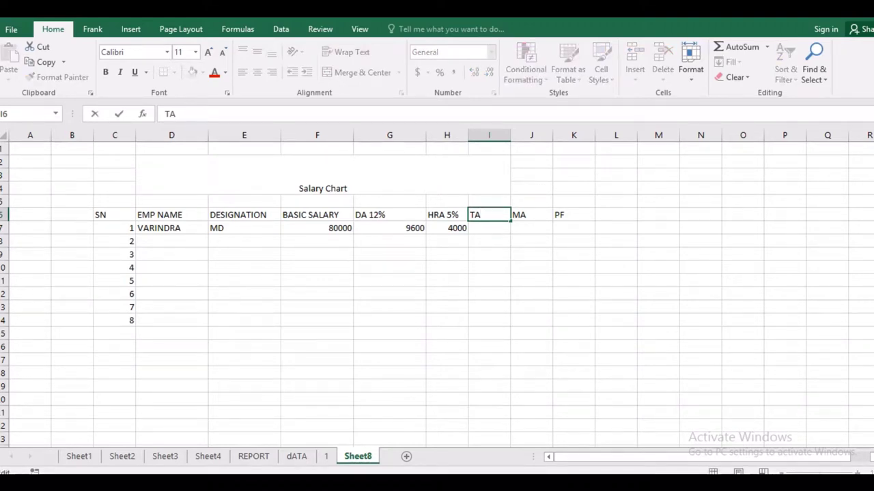
Step: Fill TA value 1500 down I7:I14
{"action": "key", "text": "Return"}
{"action": "type", "text": "1"}
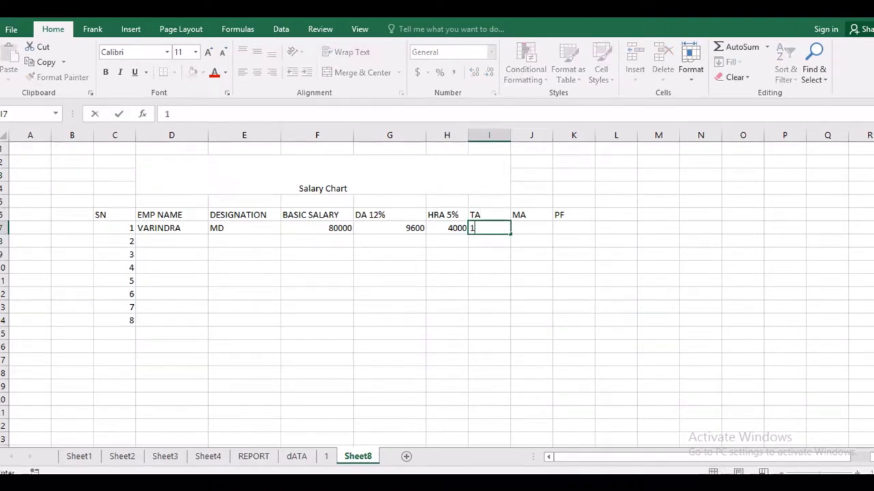
{"action": "type", "text": "500"}
{"action": "key", "text": "Return"}
{"action": "key", "text": "Return"}
{"action": "left_click", "coordinate": [488, 228]}
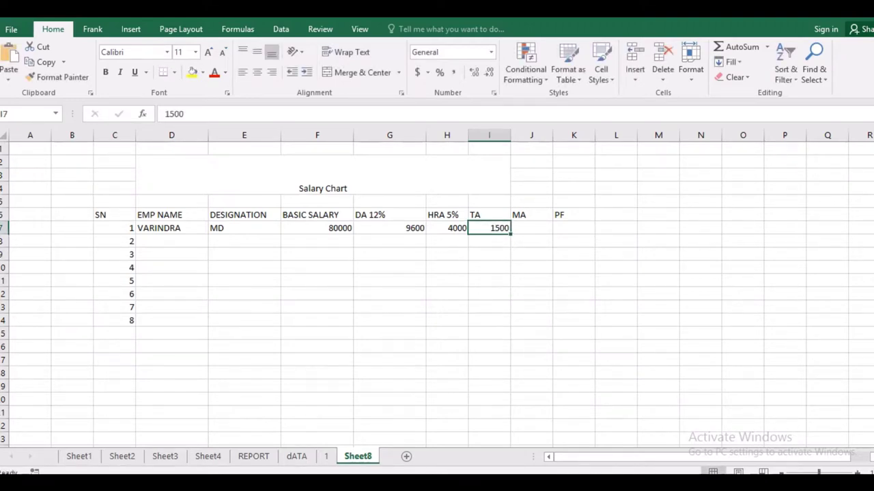
{"action": "left_click_drag", "start_coordinate": [510, 234], "coordinate": [510, 326]}
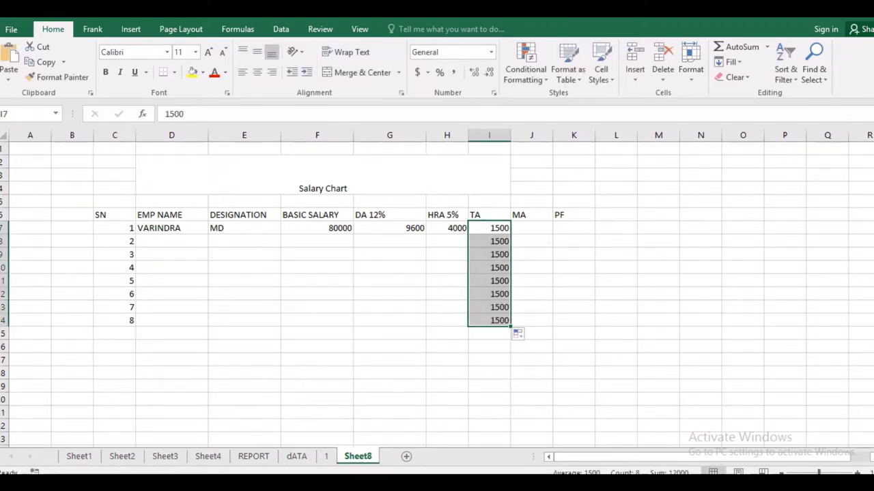
Step: Fill MA value 2000 down J7:J14
{"action": "left_click", "coordinate": [531, 228]}
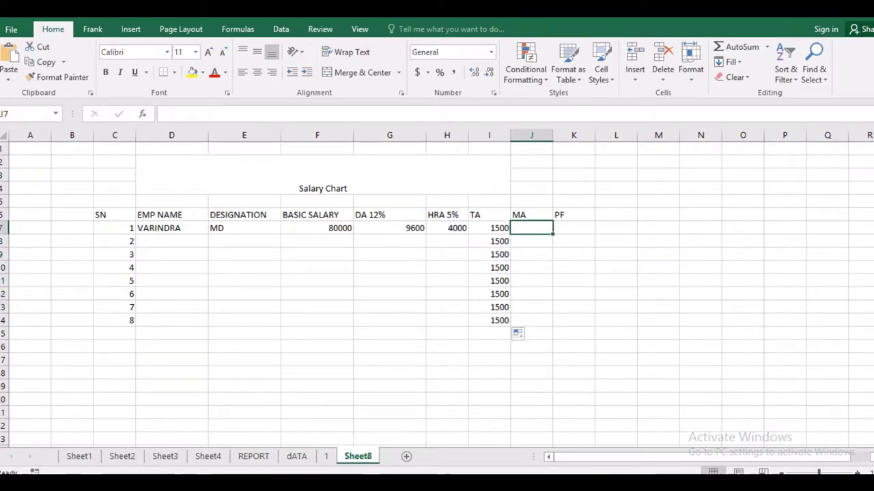
{"action": "type", "text": "2000"}
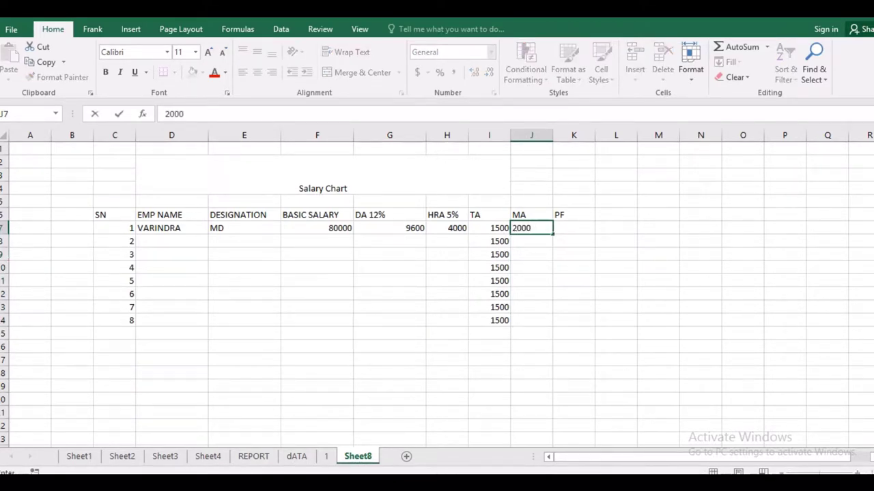
{"action": "key", "text": "Return"}
{"action": "left_click", "coordinate": [531, 228]}
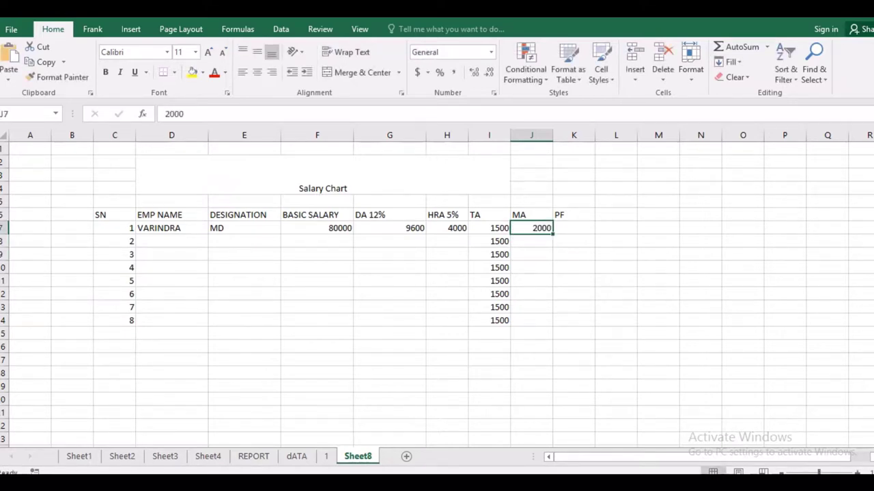
{"action": "left_click_drag", "start_coordinate": [552, 233], "coordinate": [554, 326]}
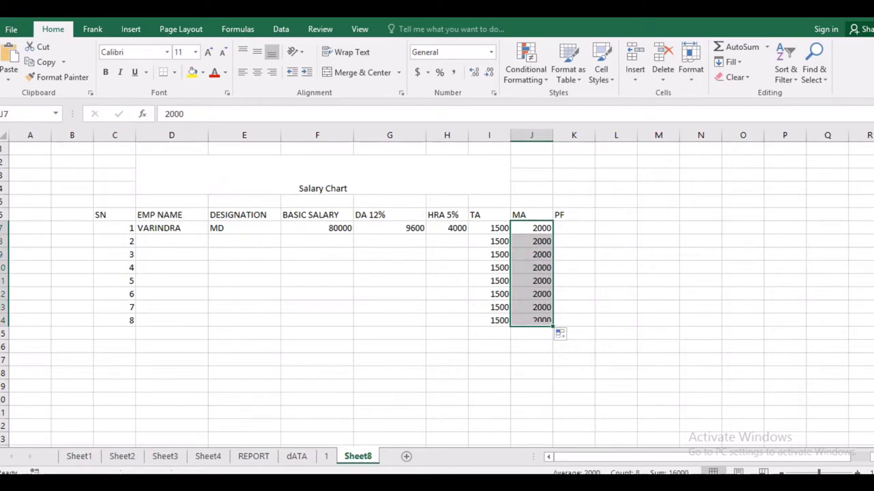
{"action": "left_click", "coordinate": [171, 241]}
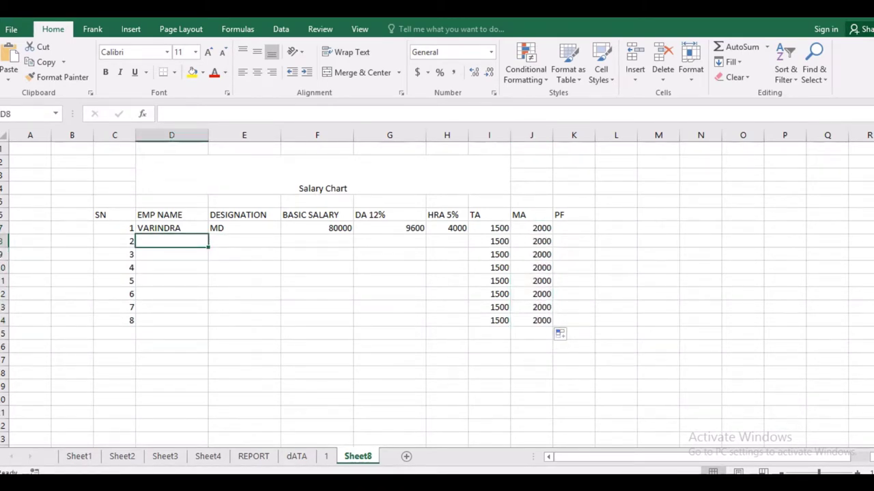
Step: Enter the second employee's name and designation CHIEF MANAGER in D8:E8
{"action": "type", "text": "SU"}
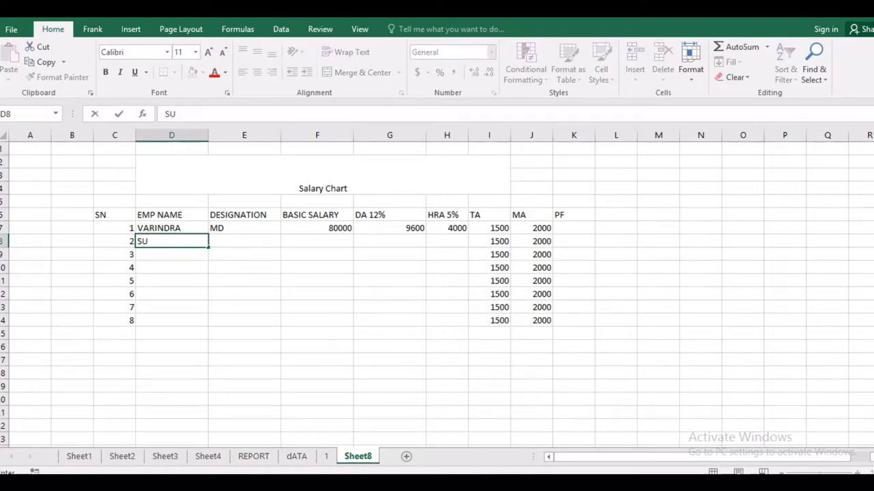
{"action": "type", "text": "BHASH"}
{"action": "key", "text": "Tab"}
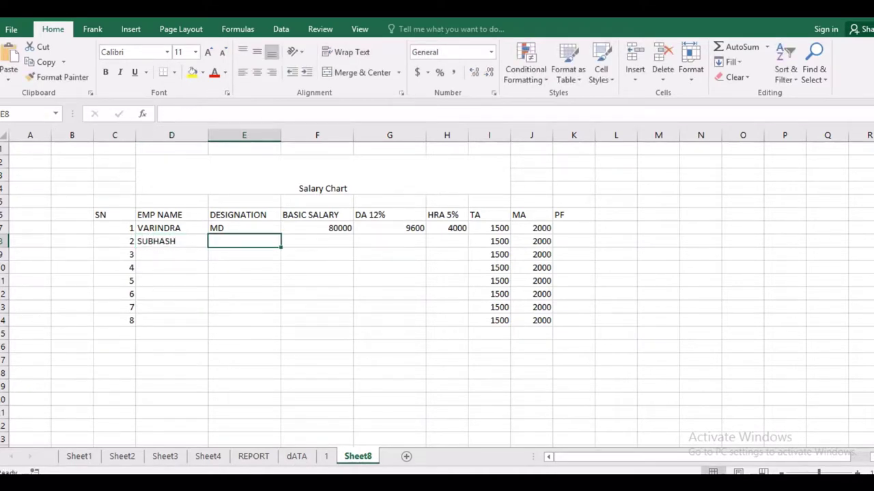
{"action": "type", "text": "CH"}
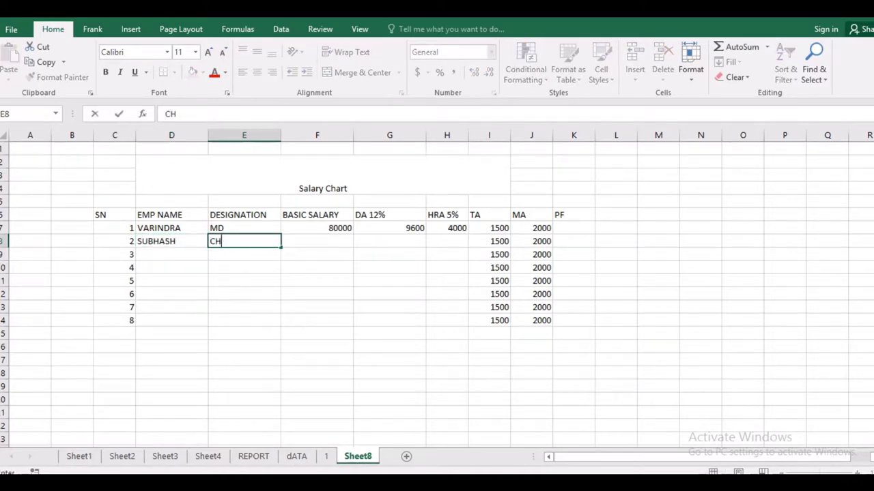
{"action": "type", "text": "I"}
{"action": "type", "text": "EF "}
{"action": "type", "text": "M"}
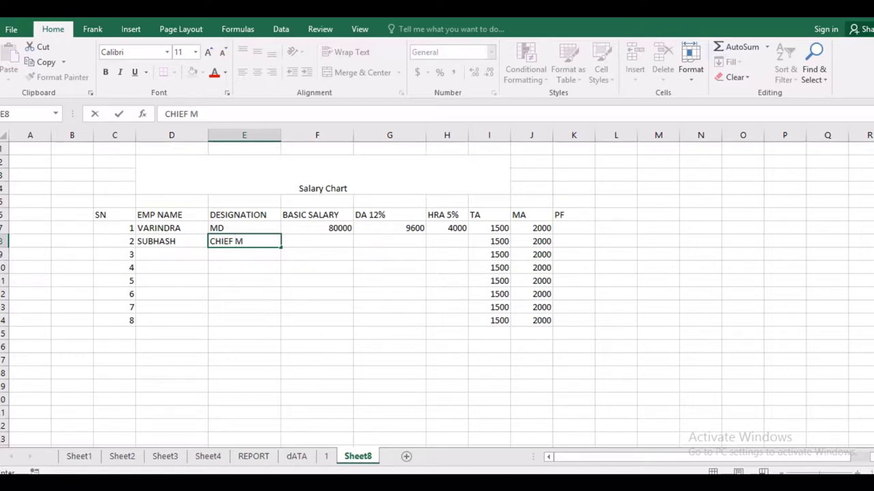
{"action": "type", "text": "ANAGER"}
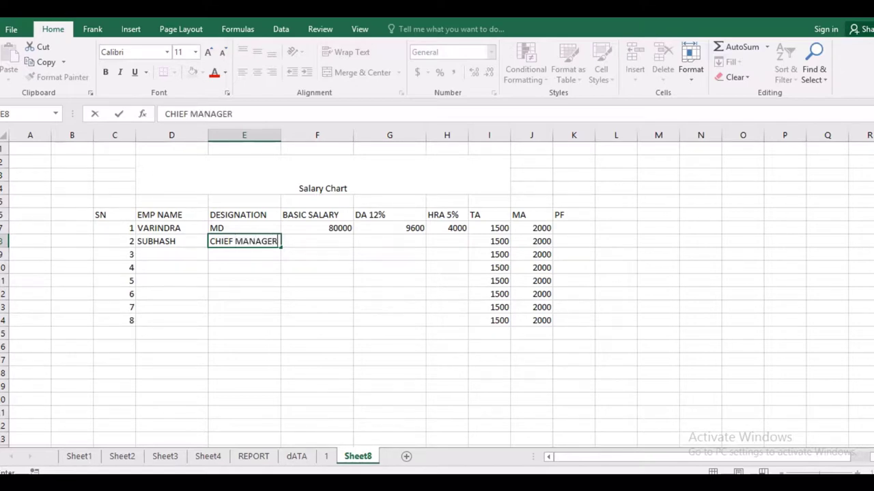
{"action": "key", "text": "Tab"}
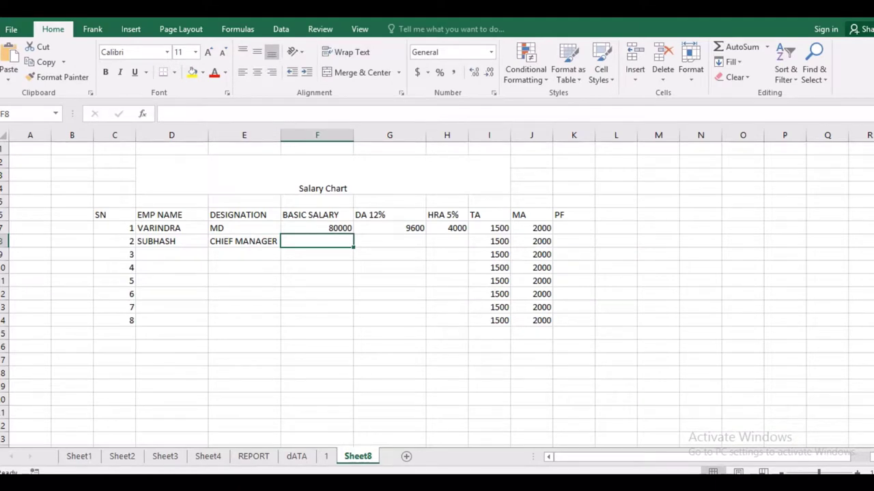
Step: Change E8's designation to MANAGER and enter basic salary 70000 in F8
{"action": "left_click", "coordinate": [244, 241]}
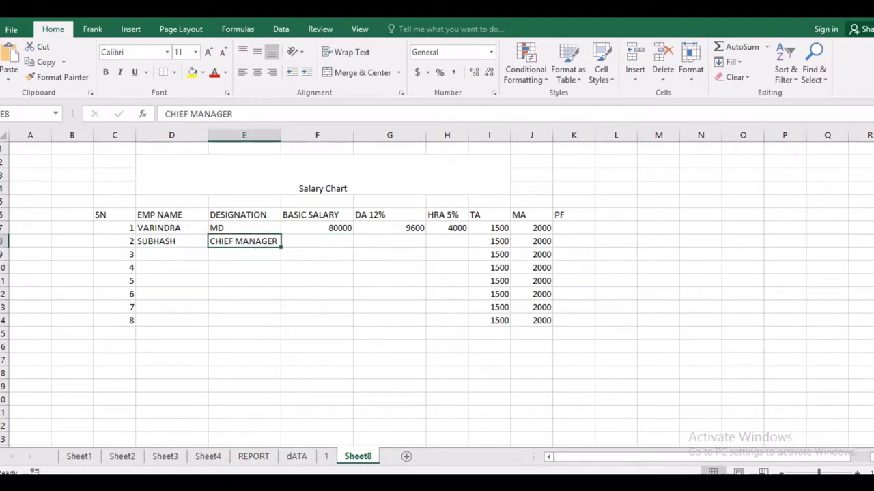
{"action": "key", "text": "F2"}
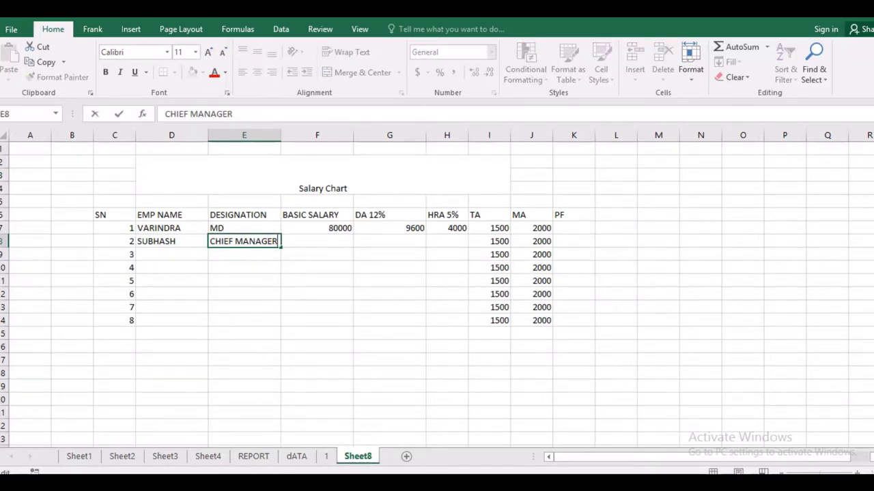
{"action": "key", "text": "BackSpace"}
{"action": "key", "text": "BackSpace"}
{"action": "key", "text": "BackSpace"}
{"action": "key", "text": "BackSpace"}
{"action": "key", "text": "BackSpace"}
{"action": "key", "text": "BackSpace"}
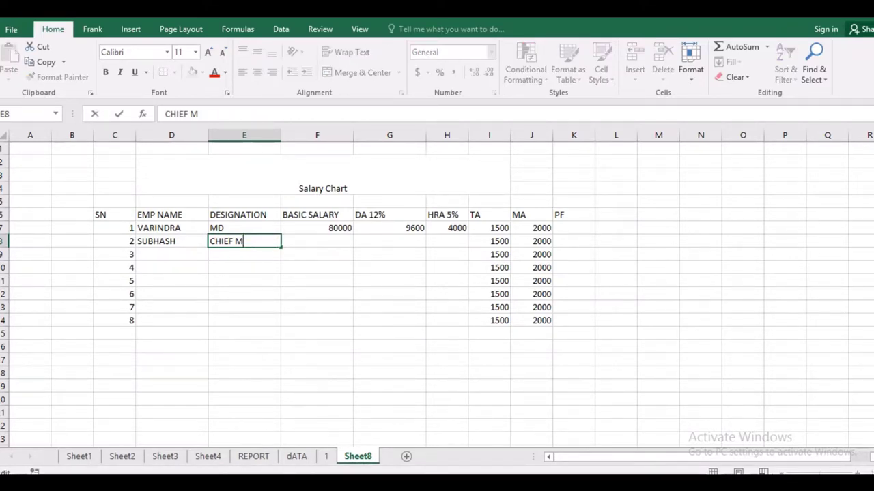
{"action": "key", "text": "BackSpace"}
{"action": "key", "text": "BackSpace"}
{"action": "key", "text": "BackSpace"}
{"action": "key", "text": "BackSpace"}
{"action": "key", "text": "BackSpace"}
{"action": "key", "text": "BackSpace"}
{"action": "key", "text": "BackSpace"}
{"action": "type", "text": "SE"}
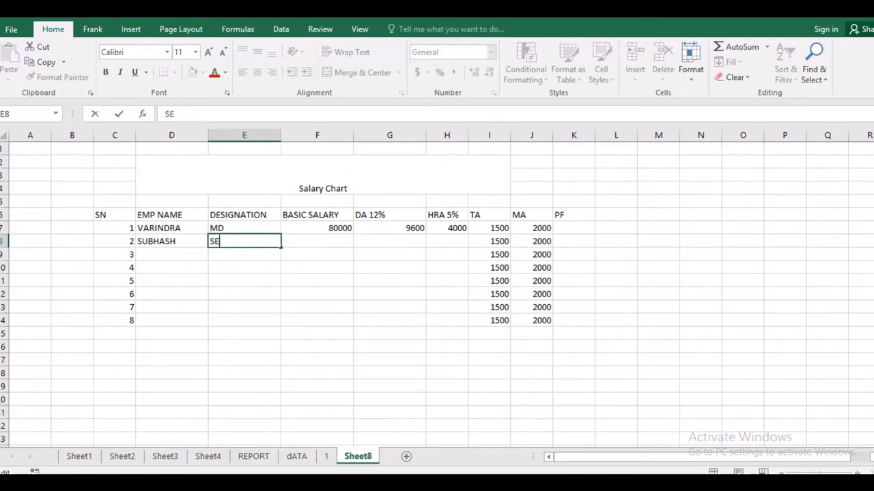
{"action": "type", "text": "I"}
{"action": "key", "text": "BackSpace"}
{"action": "key", "text": "BackSpace"}
{"action": "key", "text": "BackSpace"}
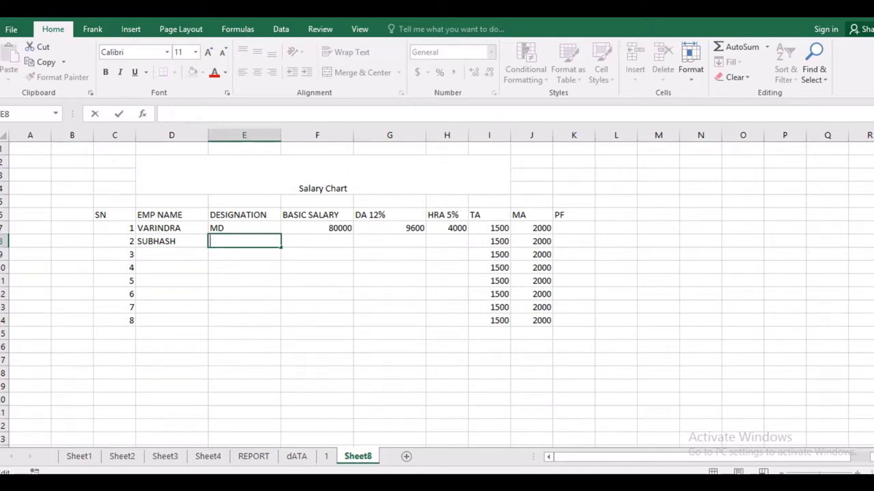
{"action": "type", "text": "MANAFGE"}
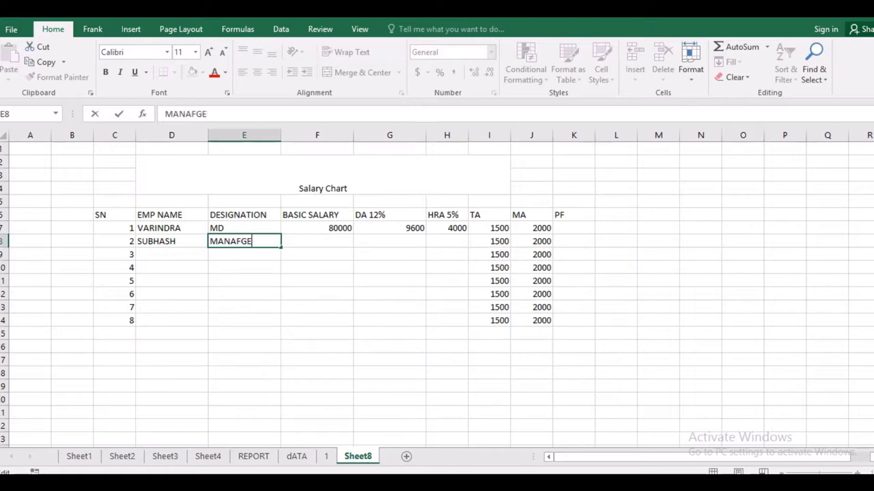
{"action": "type", "text": "R"}
{"action": "key", "text": "BackSpace"}
{"action": "key", "text": "BackSpace"}
{"action": "key", "text": "BackSpace"}
{"action": "key", "text": "BackSpace"}
{"action": "type", "text": "GE"}
{"action": "type", "text": "R"}
{"action": "key", "text": "Tab"}
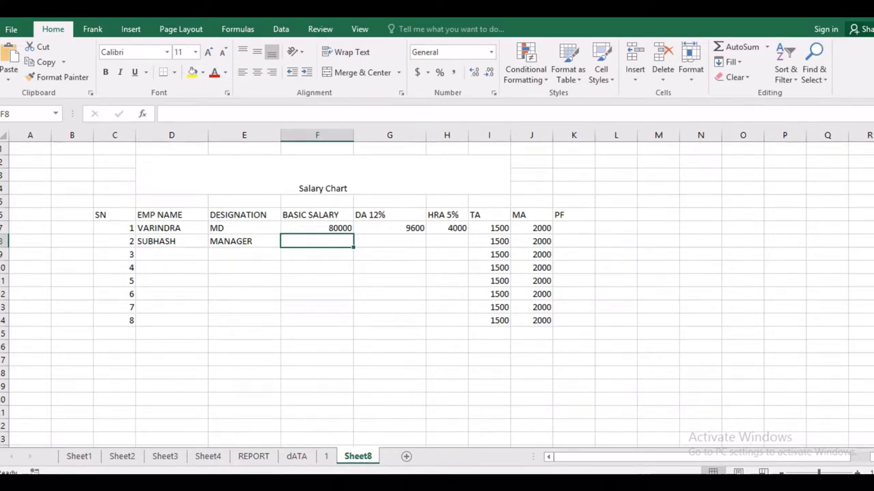
{"action": "type", "text": "7000"}
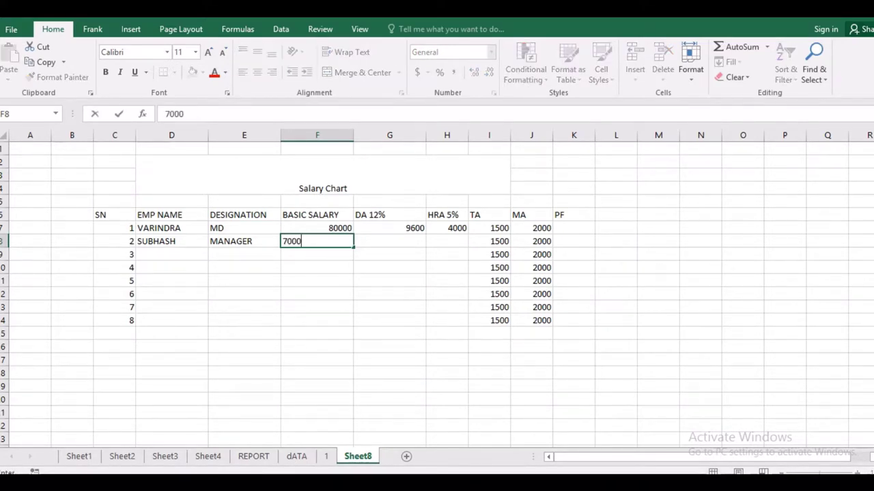
{"action": "type", "text": "0"}
{"action": "key", "text": "Tab"}
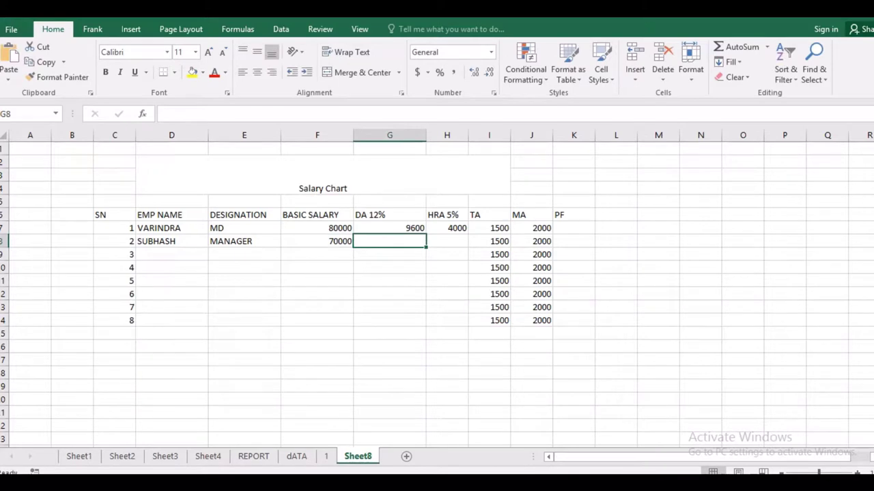
Step: Fill the DA 12% formula from G7 and the HRA 5% formula from H7 down to row 14
{"action": "left_click", "coordinate": [389, 228]}
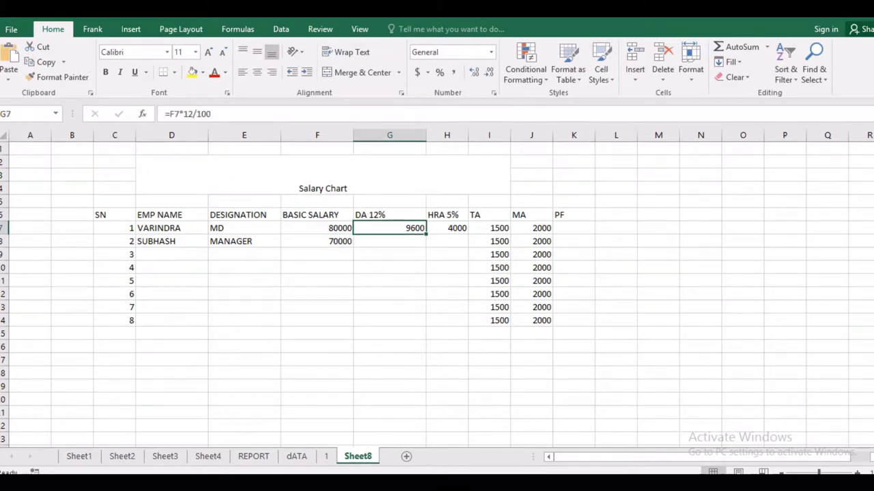
{"action": "left_click_drag", "start_coordinate": [426, 234], "coordinate": [425, 325]}
{"action": "left_click", "coordinate": [447, 228]}
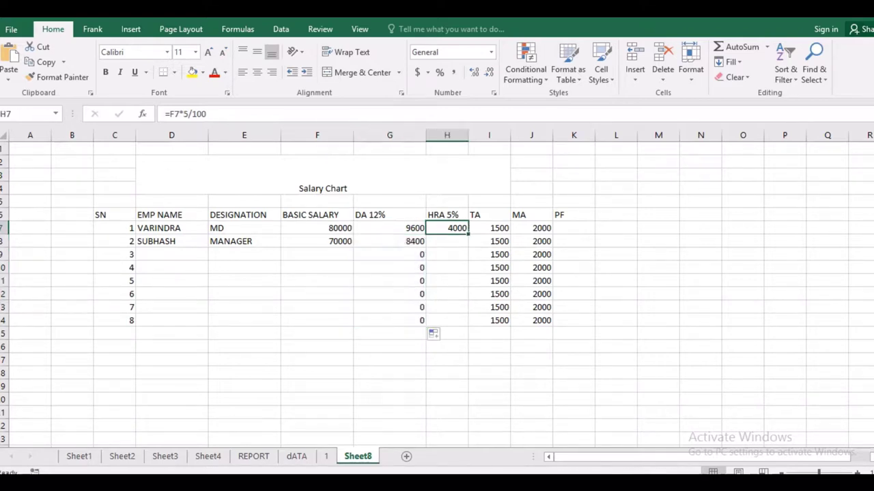
{"action": "left_click_drag", "start_coordinate": [468, 234], "coordinate": [468, 326]}
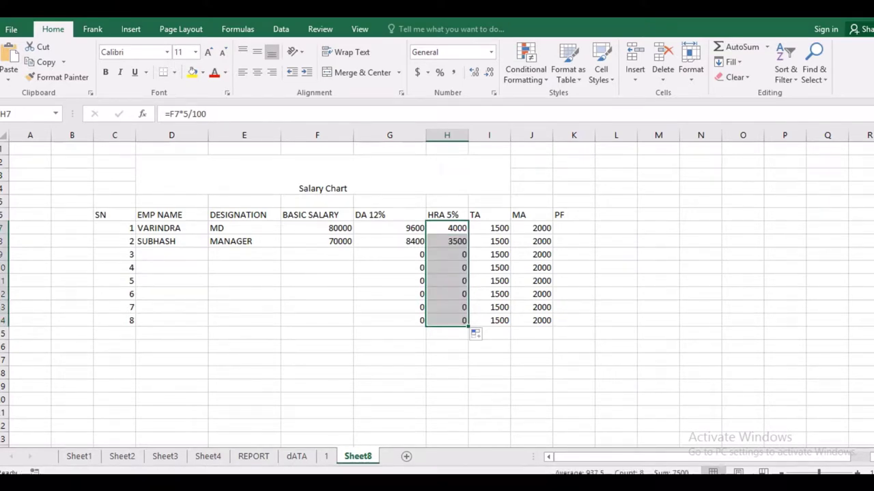
{"action": "left_click", "coordinate": [171, 254]}
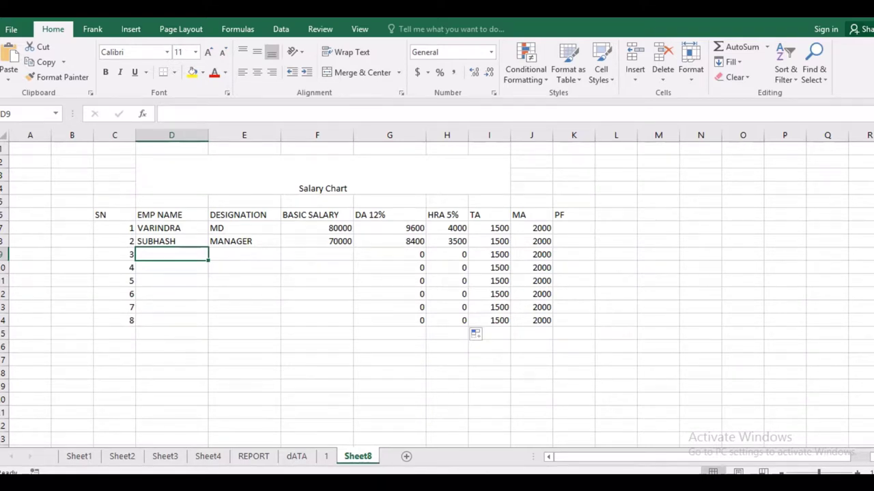
Step: Enter the third employee's name, designation CA and basic salary 40000 in row 9
{"action": "type", "text": "KO"}
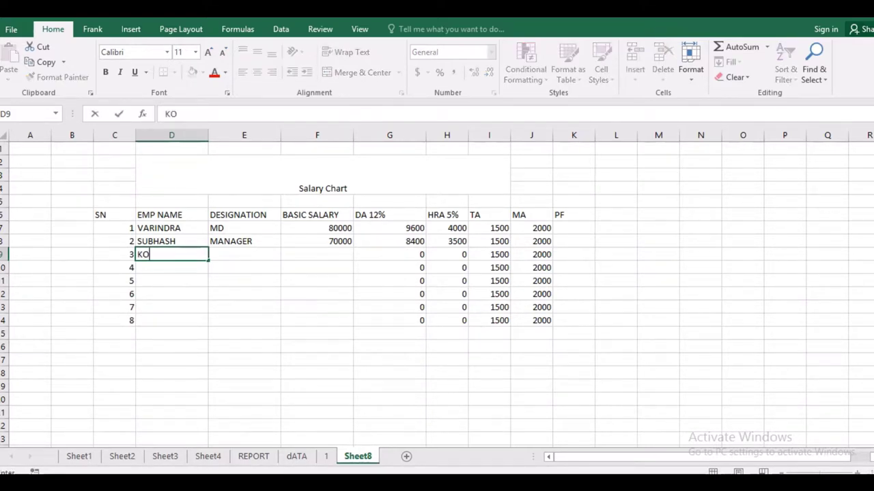
{"action": "type", "text": "YAL"}
{"action": "key", "text": "Tab"}
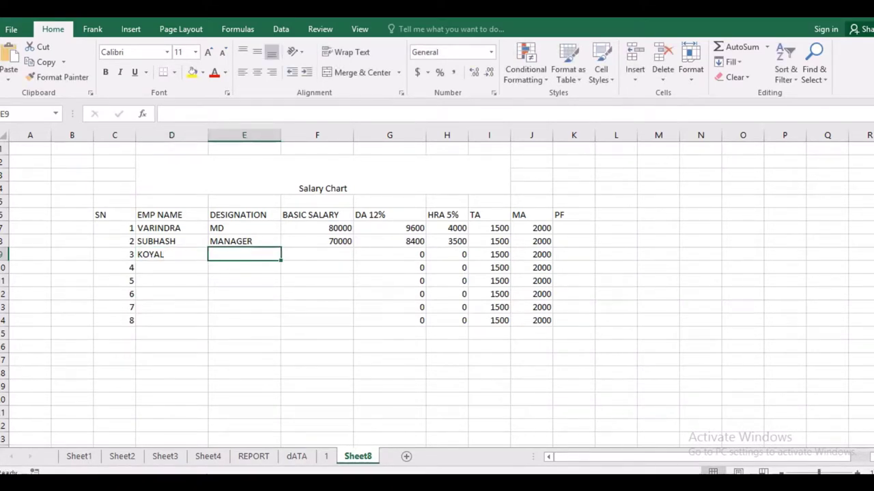
{"action": "type", "text": "Ca"}
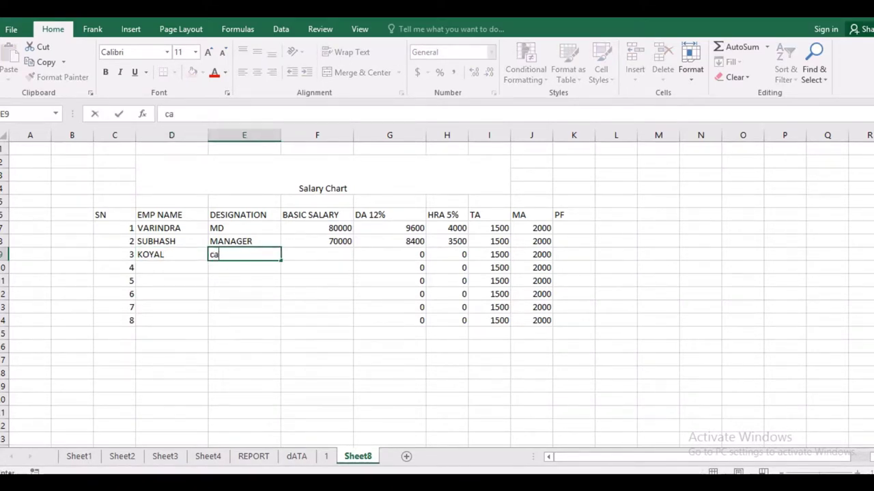
{"action": "key", "text": "BackSpace"}
{"action": "type", "text": "A"}
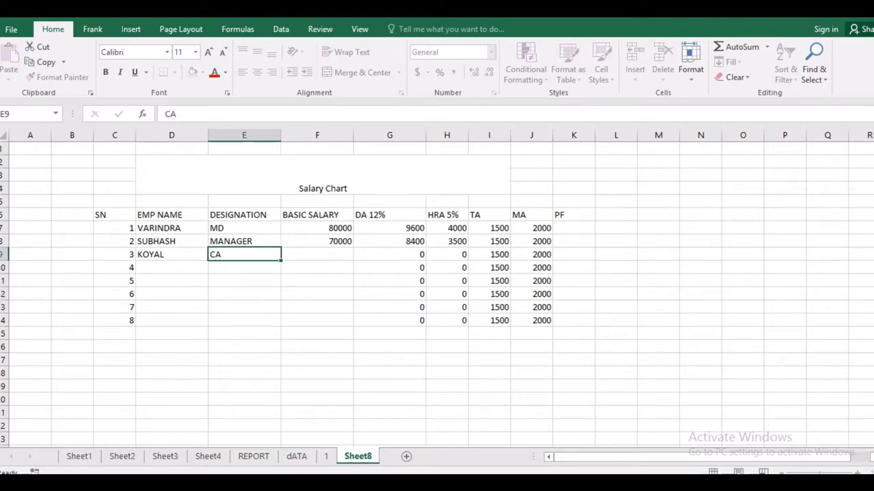
{"action": "key", "text": "Tab"}
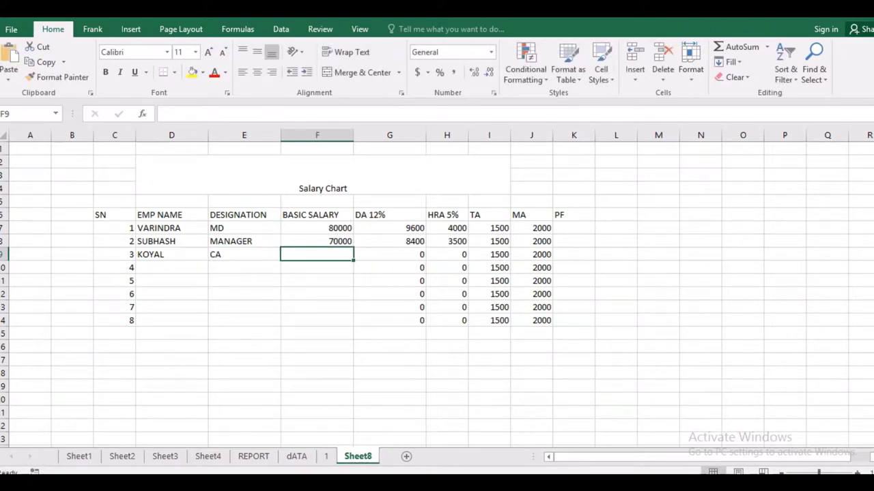
{"action": "type", "text": "5"}
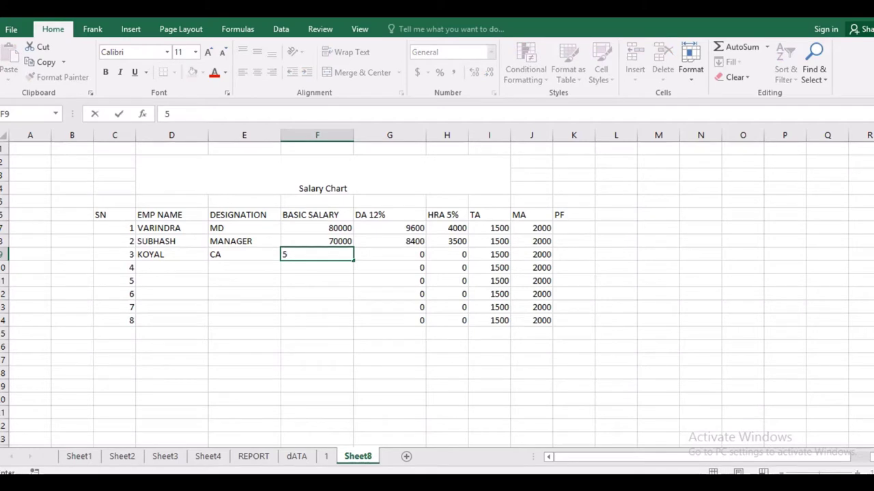
{"action": "key", "text": "BackSpace"}
{"action": "type", "text": "4000"}
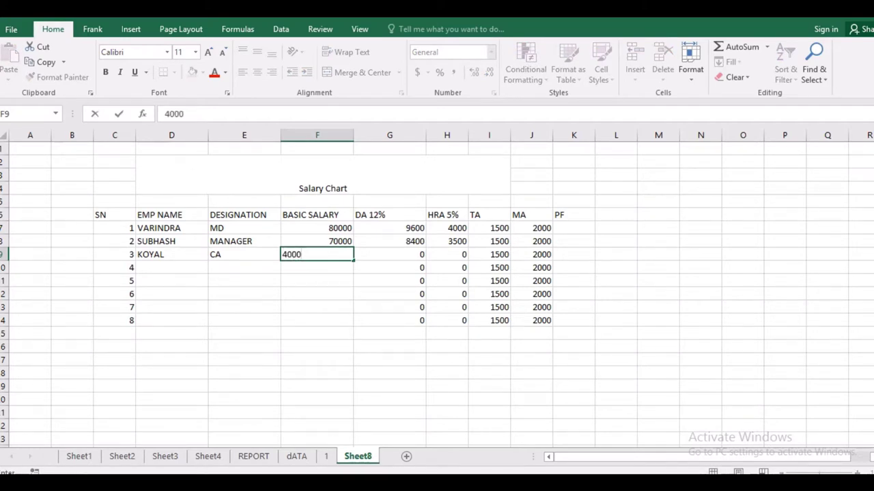
{"action": "type", "text": "0"}
{"action": "key", "text": "Tab"}
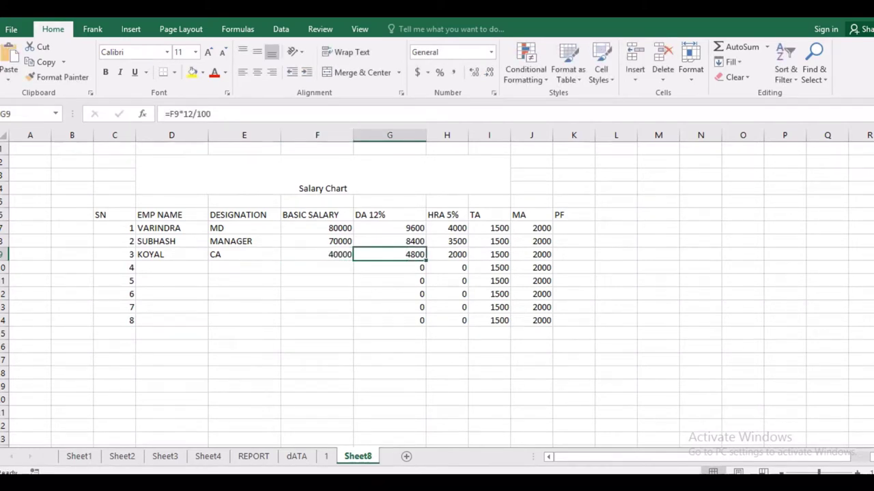
{"action": "key", "text": "Return"}
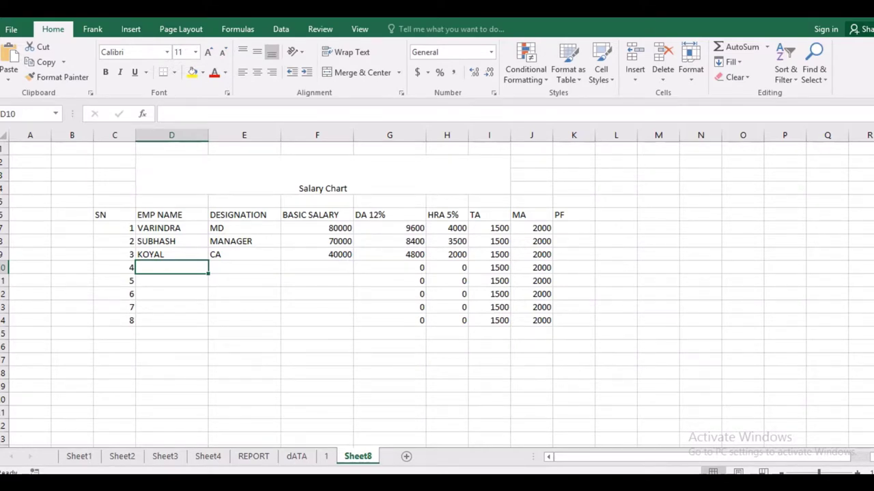
Step: Enter the fourth employee's name, designation HR and basic salary 35000 in row 10
{"action": "type", "text": "FAJIL"}
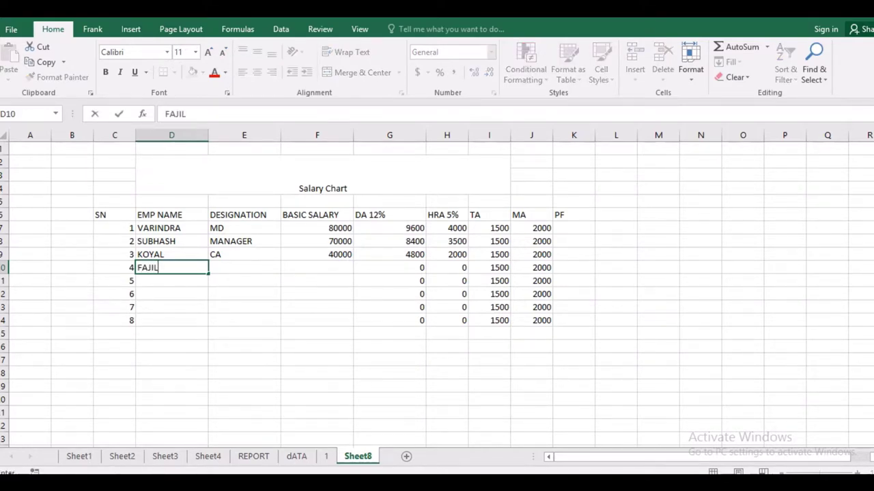
{"action": "key", "text": "Tab"}
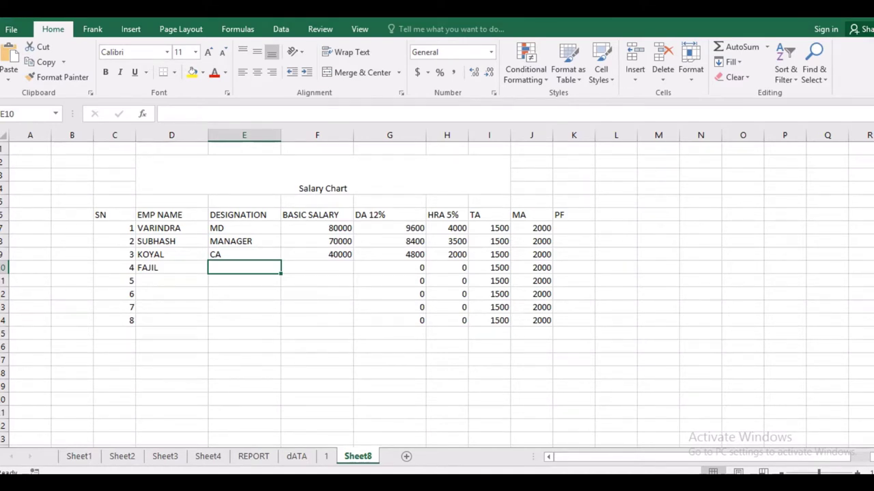
{"action": "type", "text": "HR"}
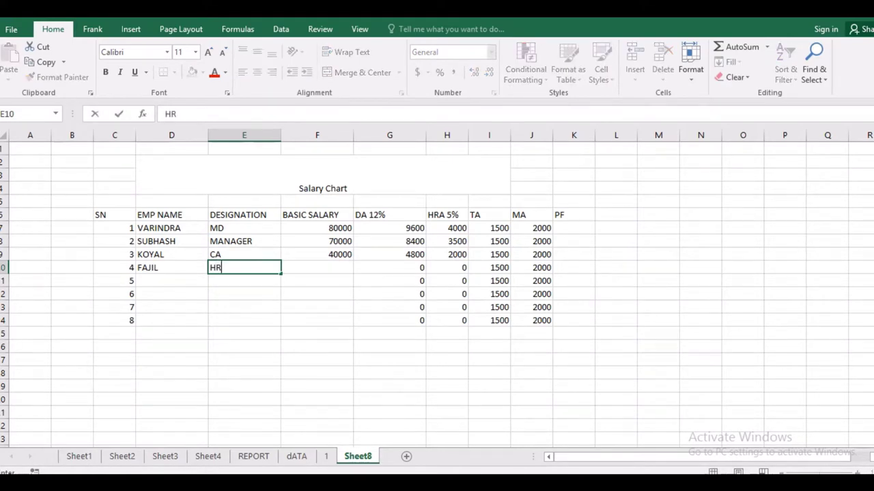
{"action": "key", "text": "Tab"}
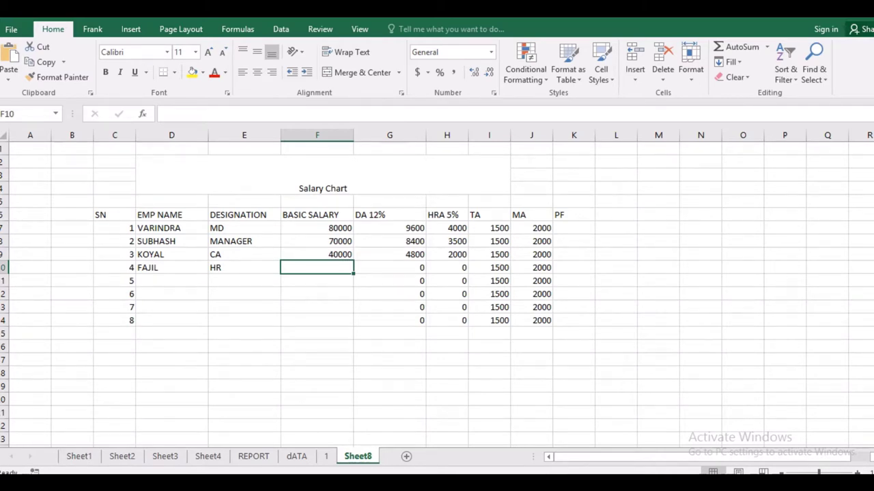
{"action": "type", "text": "35"}
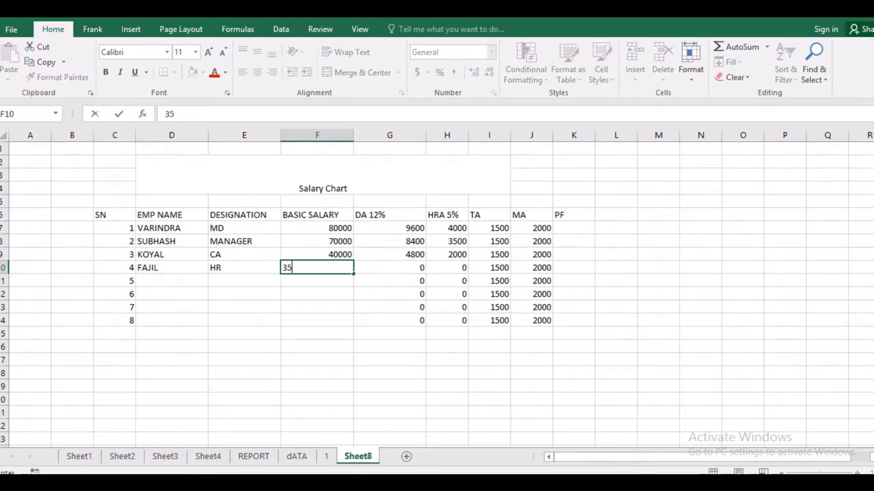
{"action": "type", "text": "000"}
{"action": "left_click", "coordinate": [447, 280]}
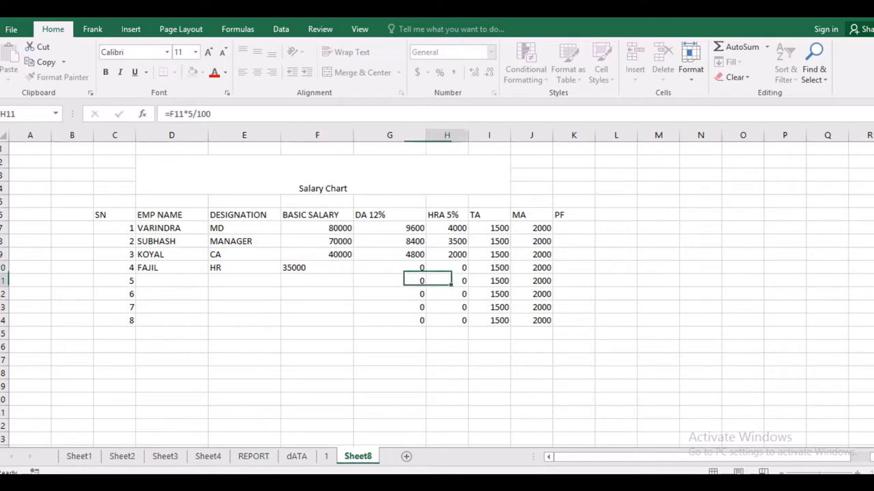
{"action": "left_click", "coordinate": [573, 228]}
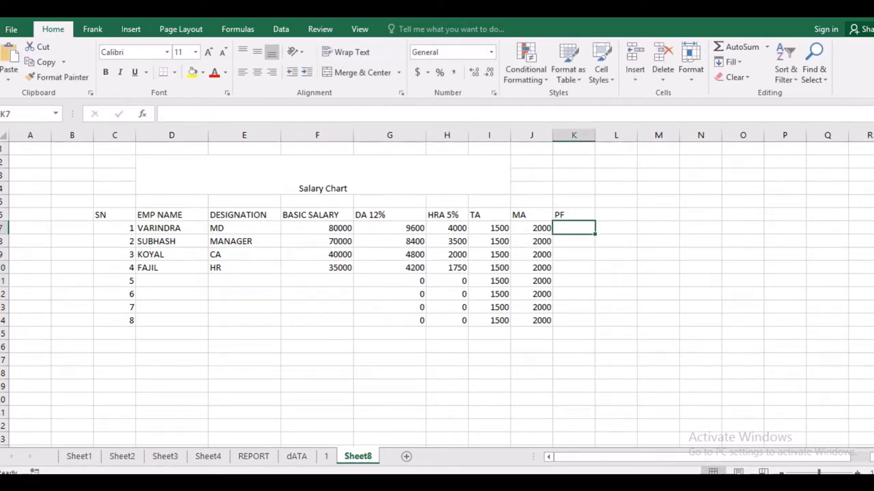
Step: Rename the PF column heading in K6 to PF 8%
{"action": "type", "text": "="}
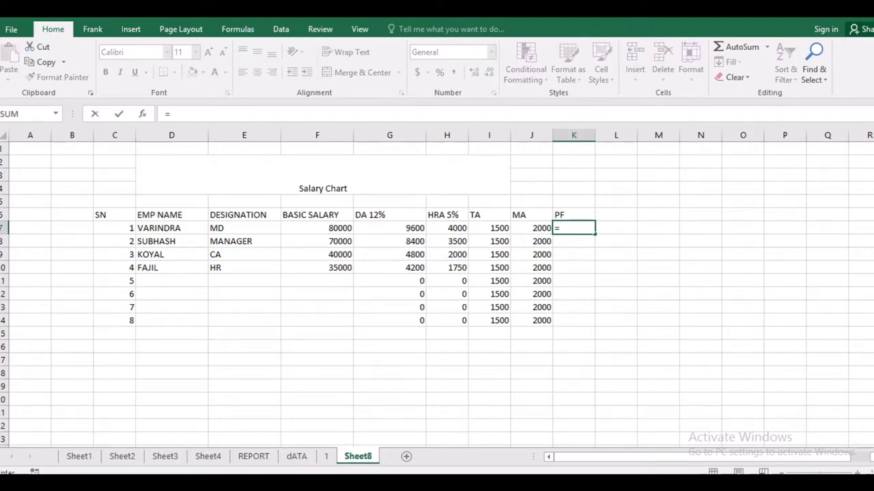
{"action": "left_click", "coordinate": [317, 228]}
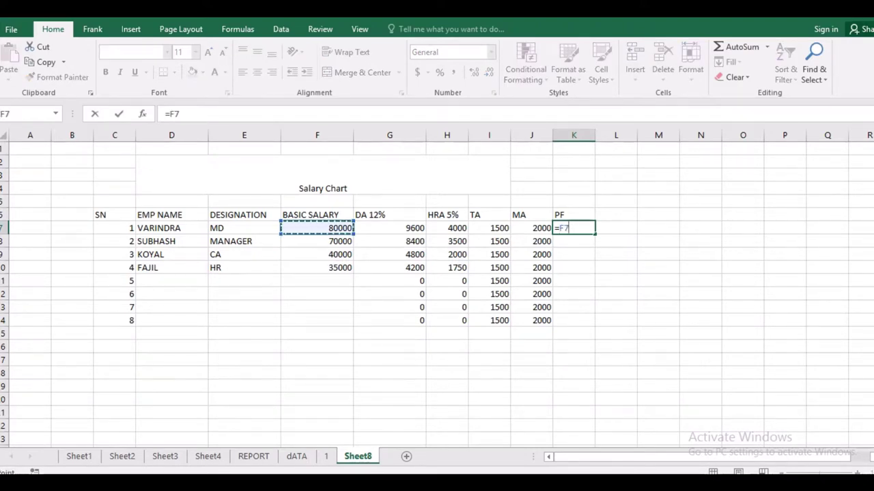
{"action": "type", "text": "+"}
{"action": "left_click", "coordinate": [389, 228]}
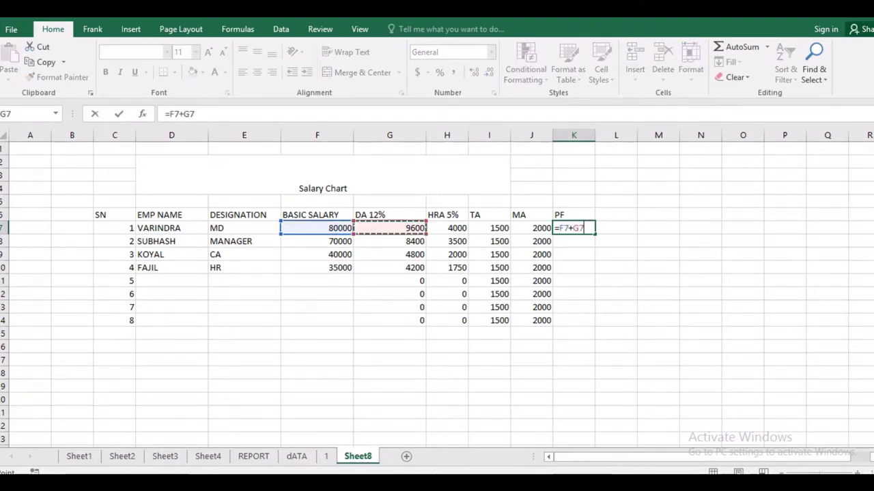
{"action": "key", "text": "BackSpace"}
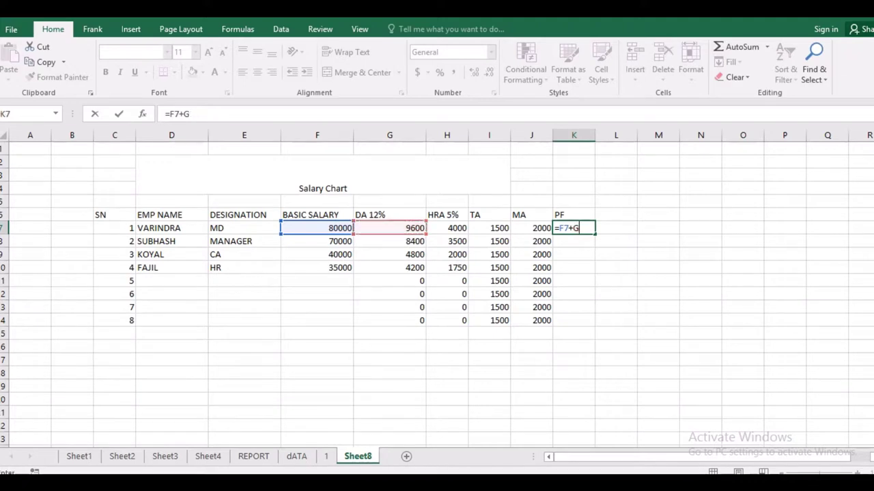
{"action": "key", "text": "BackSpace"}
{"action": "key", "text": "BackSpace"}
{"action": "key", "text": "BackSpace"}
{"action": "key", "text": "BackSpace"}
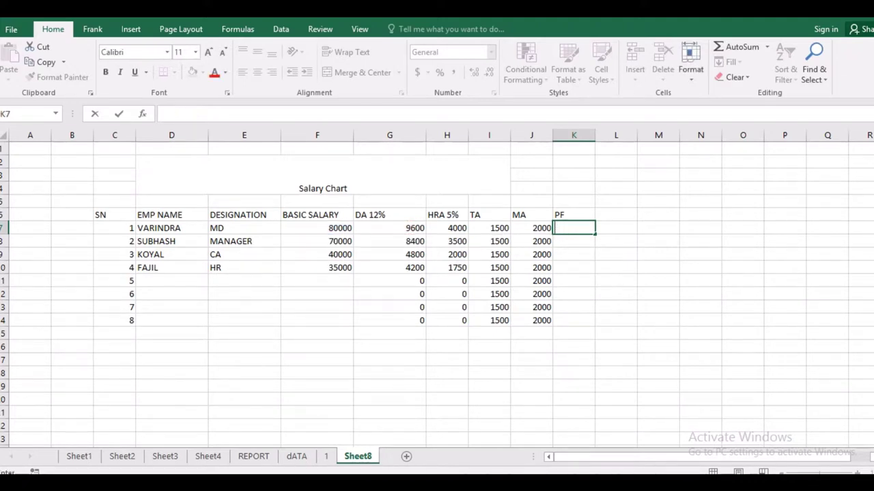
{"action": "double_click", "coordinate": [573, 215]}
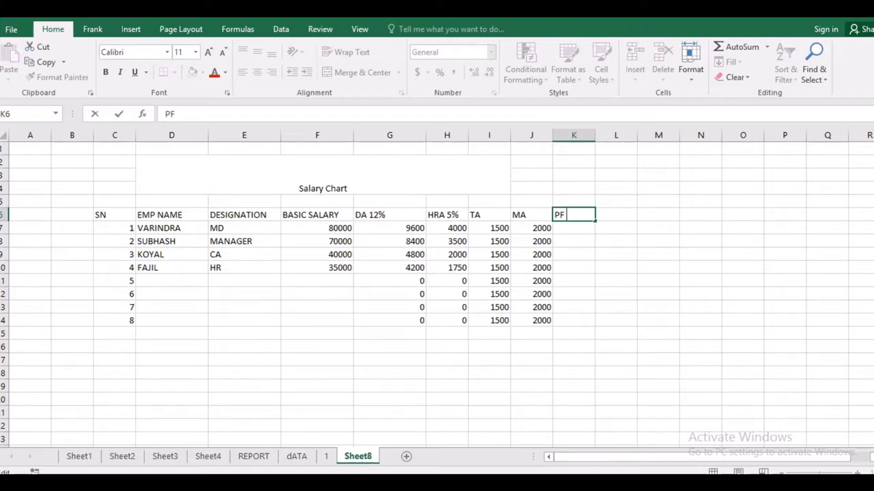
{"action": "type", "text": "8"}
{"action": "type", "text": "%"}
{"action": "key", "text": "Return"}
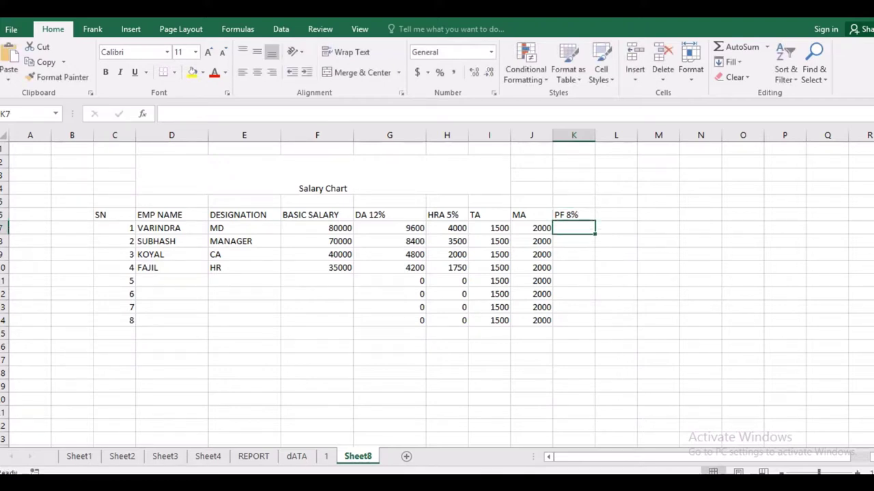
Step: Fill K7:K10 with PF as 8% of basic salary and clear the unused rows below
{"action": "type", "text": "="}
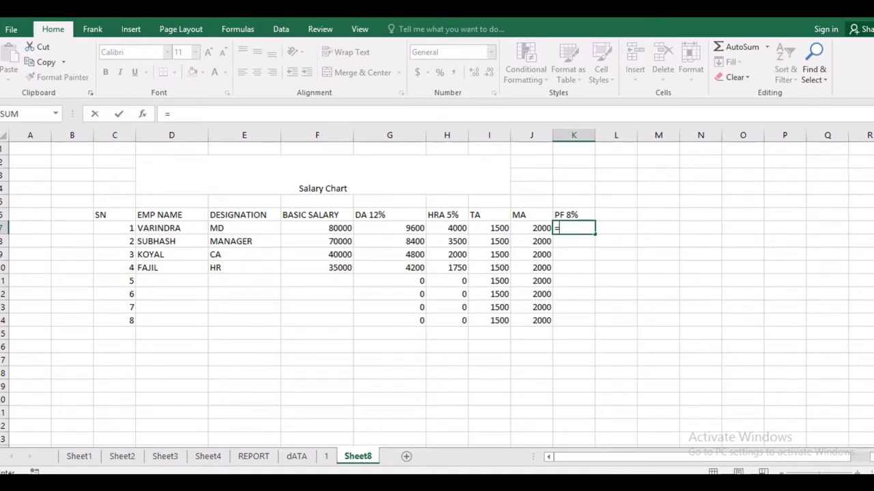
{"action": "left_click", "coordinate": [316, 228]}
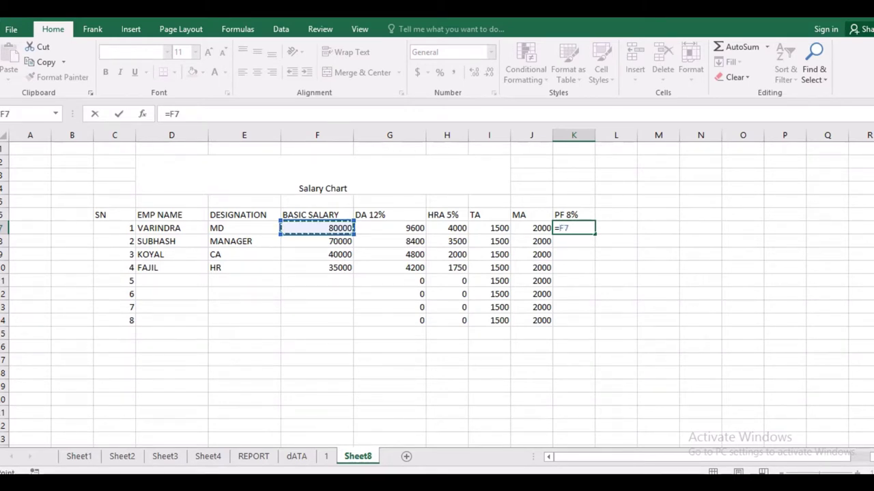
{"action": "type", "text": "*"}
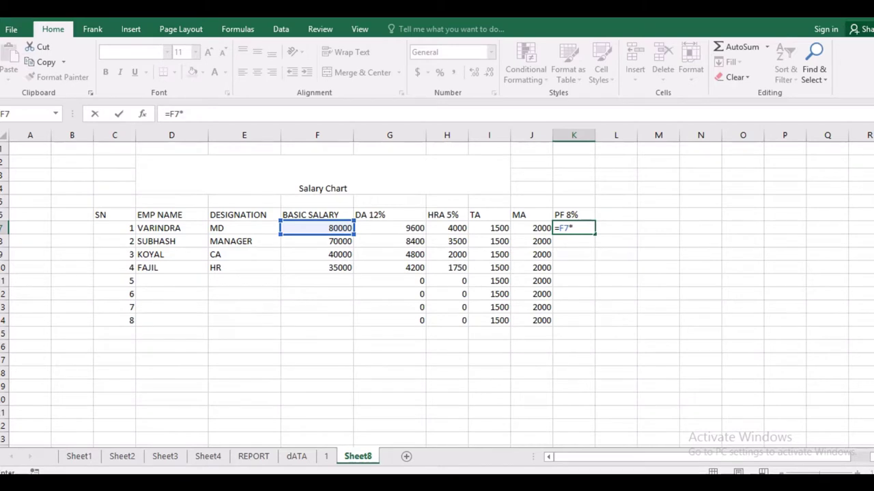
{"action": "type", "text": "8"}
{"action": "type", "text": "/"}
{"action": "type", "text": "100"}
{"action": "key", "text": "Return"}
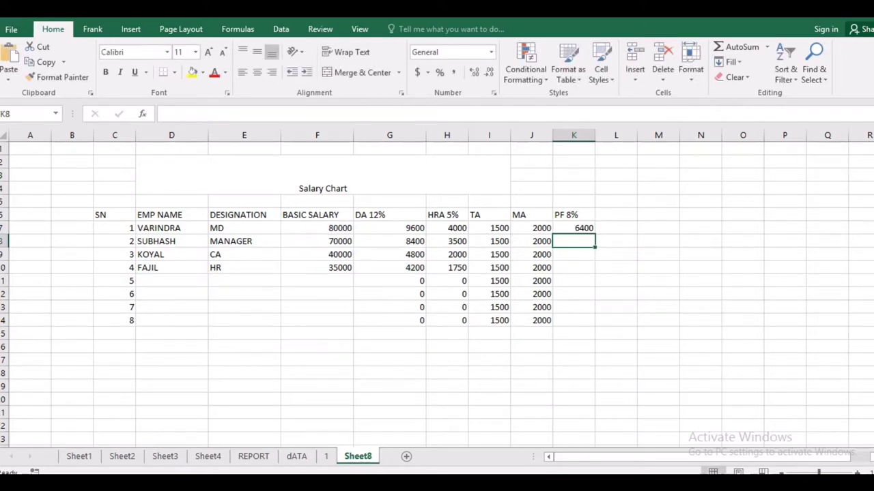
{"action": "left_click", "coordinate": [574, 228]}
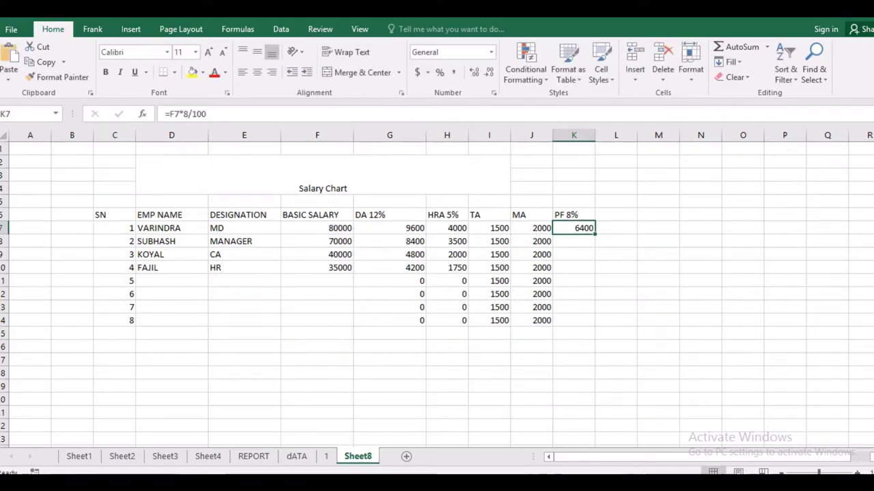
{"action": "left_click_drag", "start_coordinate": [594, 234], "coordinate": [587, 324]}
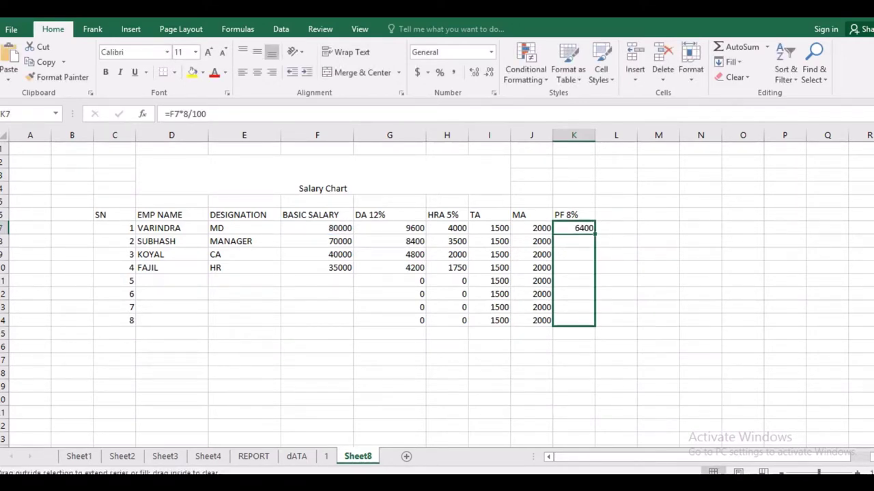
{"action": "left_click_drag", "start_coordinate": [587, 323], "coordinate": [586, 272]}
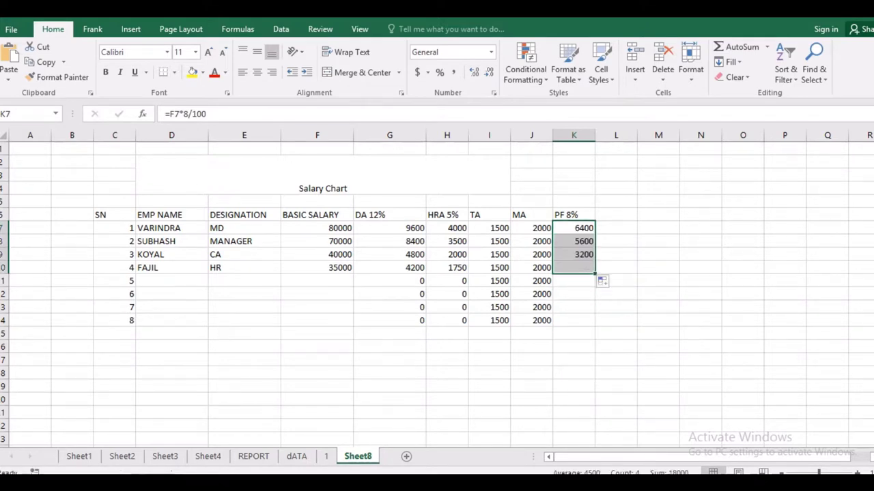
{"action": "left_click_drag", "start_coordinate": [114, 281], "coordinate": [635, 362]}
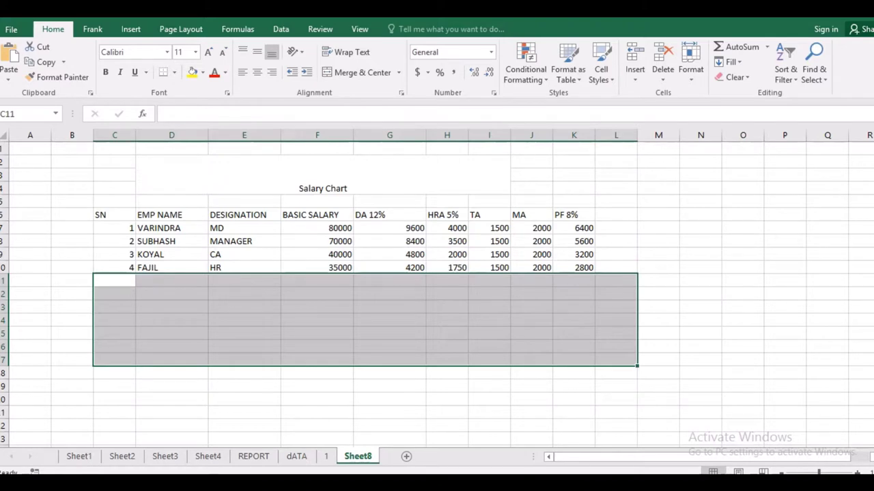
{"action": "left_click", "coordinate": [616, 214]}
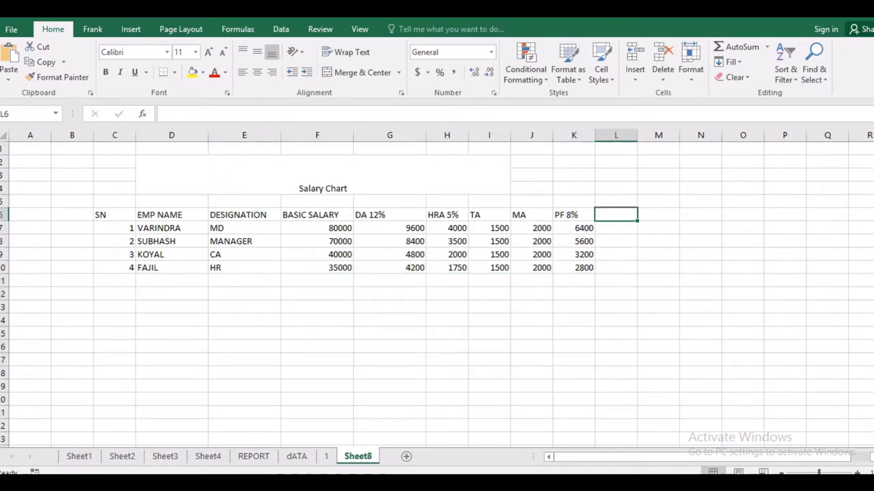
Step: Widen column L and head it NETT SALARY
{"action": "left_click_drag", "start_coordinate": [637, 135], "coordinate": [662, 135]}
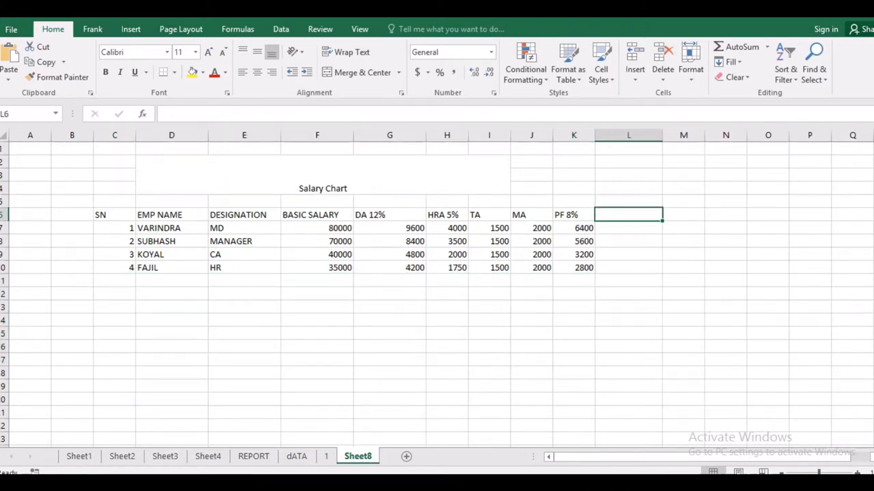
{"action": "type", "text": "nE"}
{"action": "key", "text": "BackSpace"}
{"action": "type", "text": "N"}
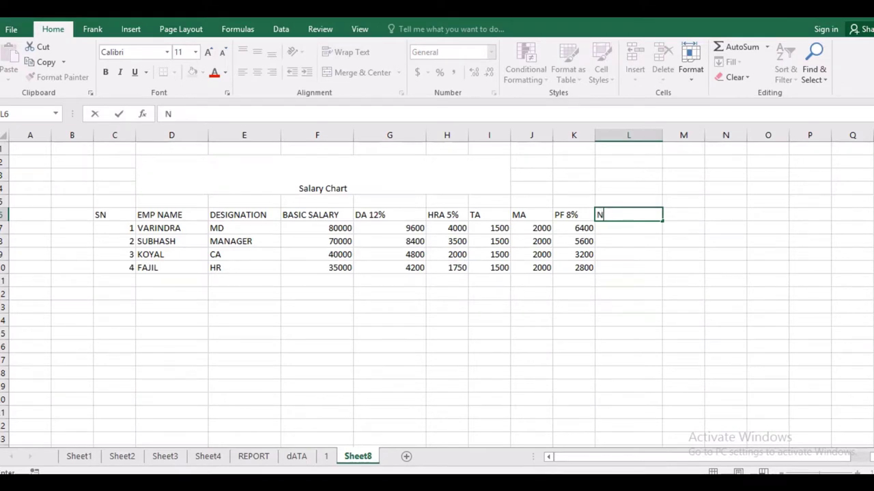
{"action": "type", "text": "ETT"}
{"action": "type", "text": " SALARY"}
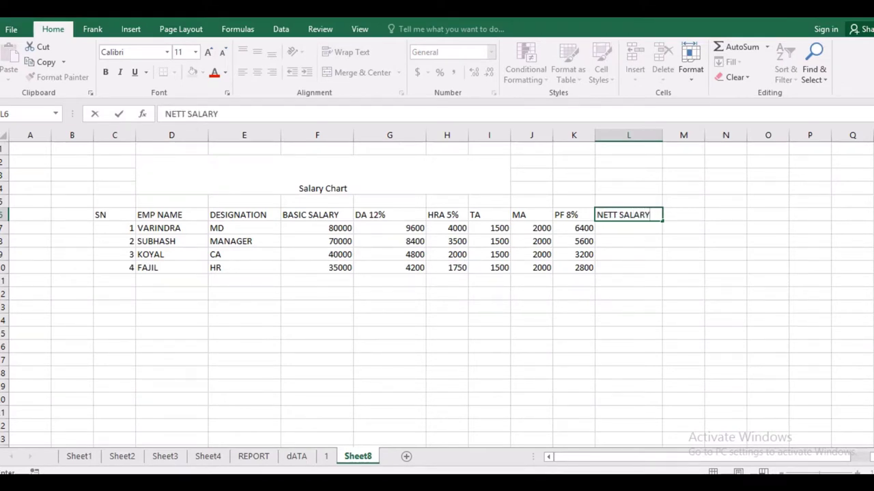
{"action": "key", "text": "Return"}
Step: Enter =F7+G7+H7+I7+J7-K7 in L7 and fill it down to L10
{"action": "type", "text": "="}
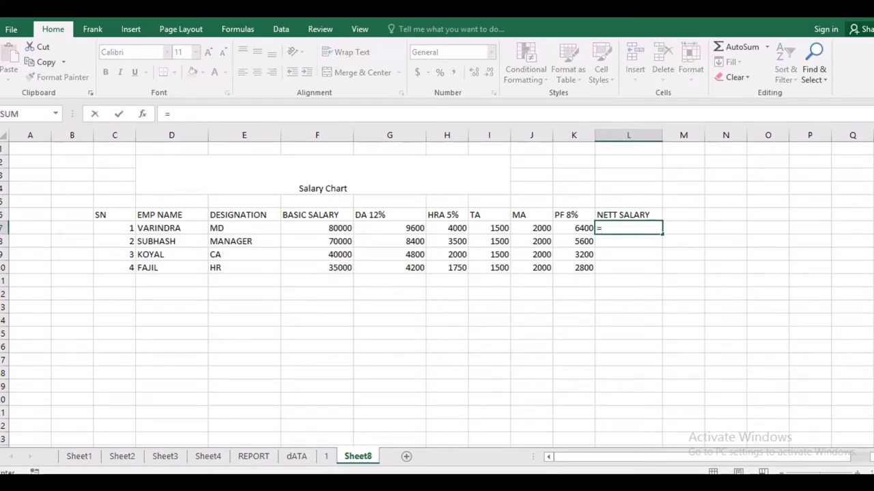
{"action": "left_click", "coordinate": [317, 228]}
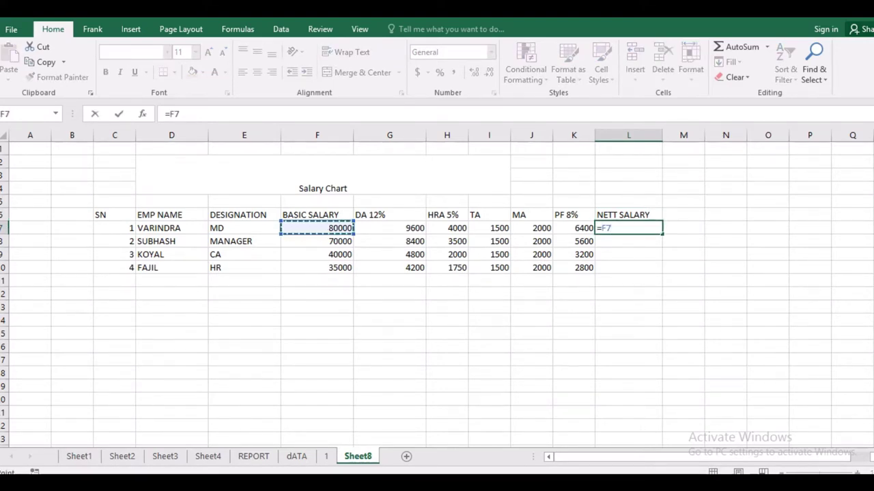
{"action": "type", "text": "="}
{"action": "key", "text": "BackSpace"}
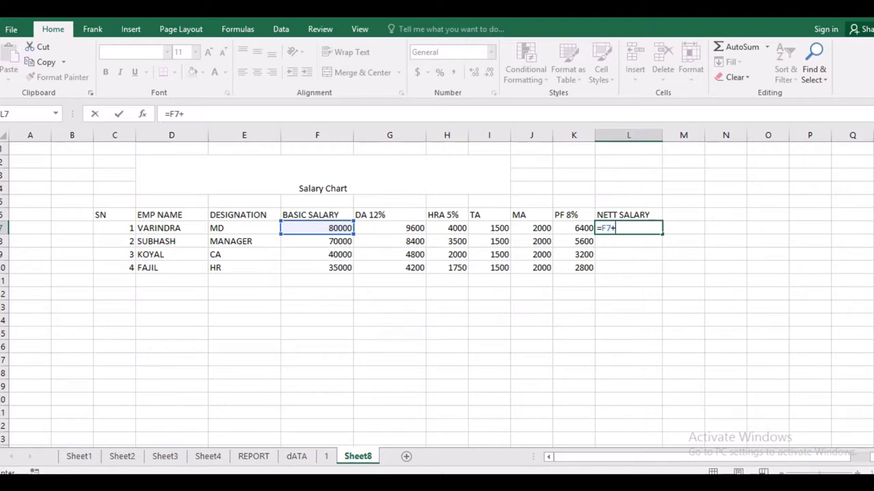
{"action": "left_click", "coordinate": [389, 228]}
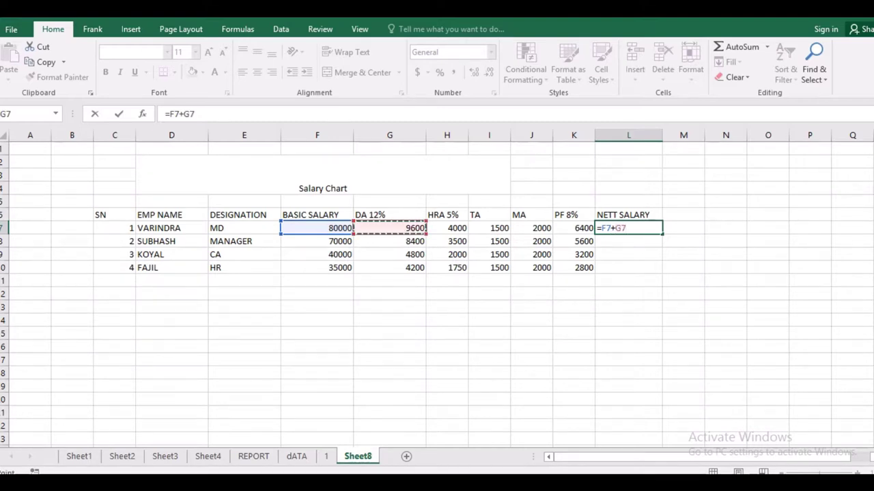
{"action": "type", "text": "+"}
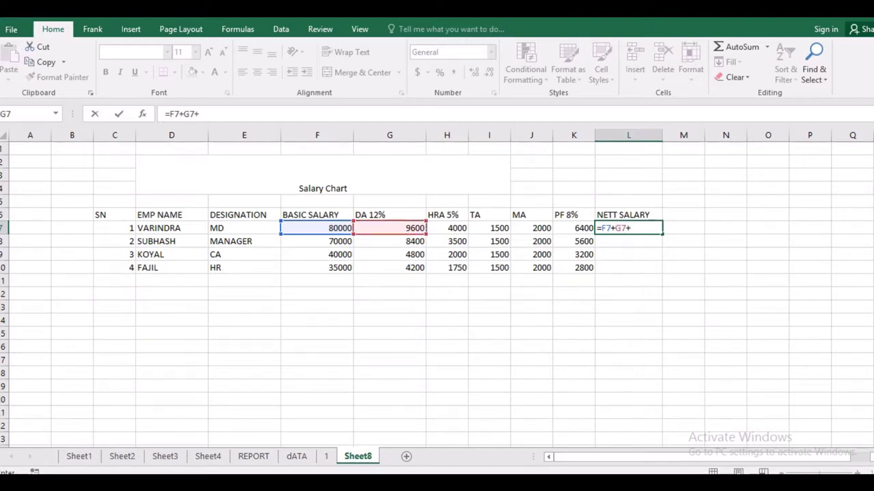
{"action": "left_click", "coordinate": [447, 228]}
{"action": "type", "text": "+"}
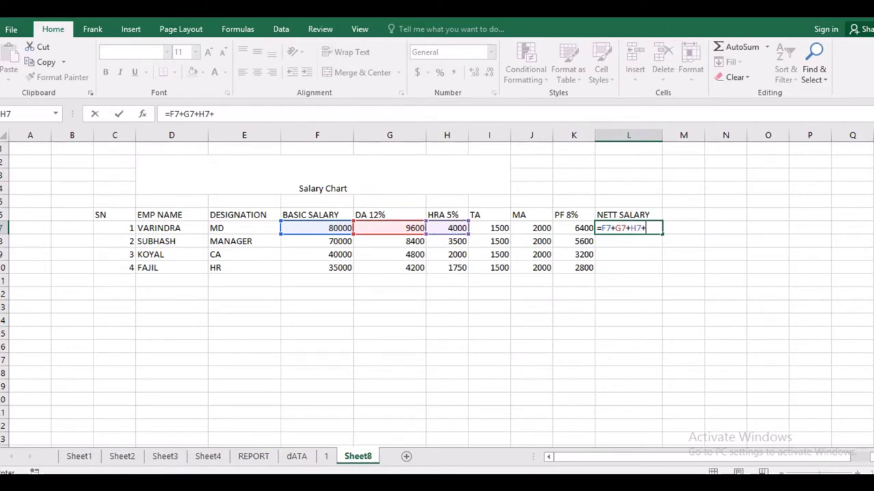
{"action": "left_click", "coordinate": [489, 228]}
{"action": "type", "text": "+"}
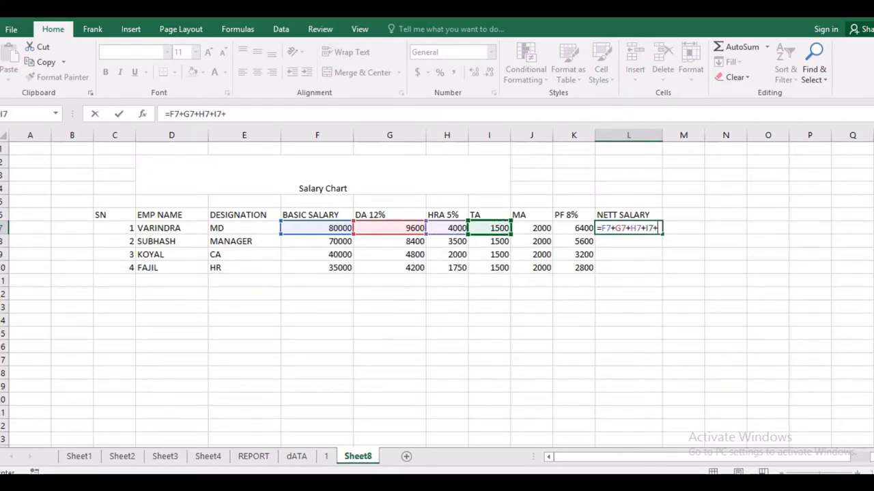
{"action": "left_click", "coordinate": [532, 227]}
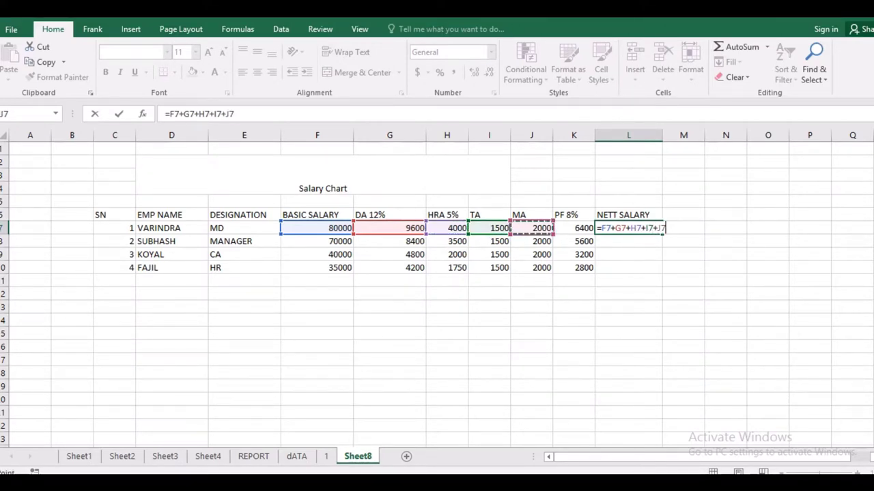
{"action": "type", "text": "-"}
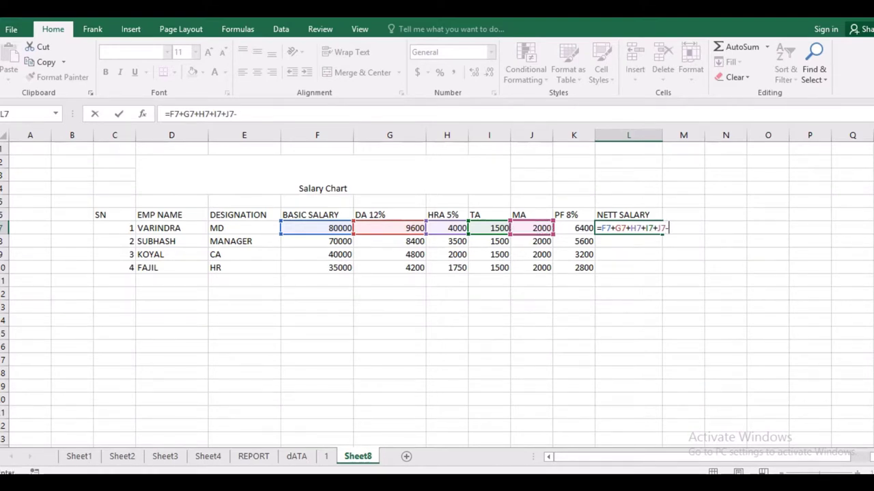
{"action": "left_click", "coordinate": [573, 228]}
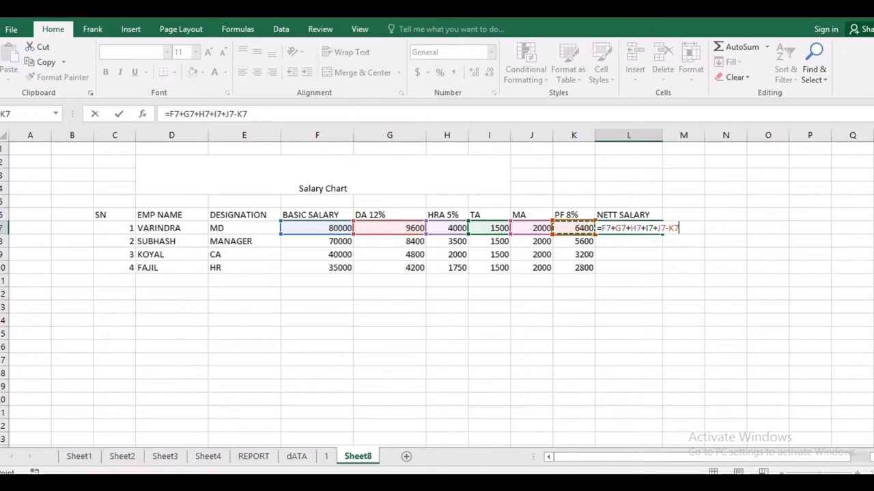
{"action": "key", "text": "Return"}
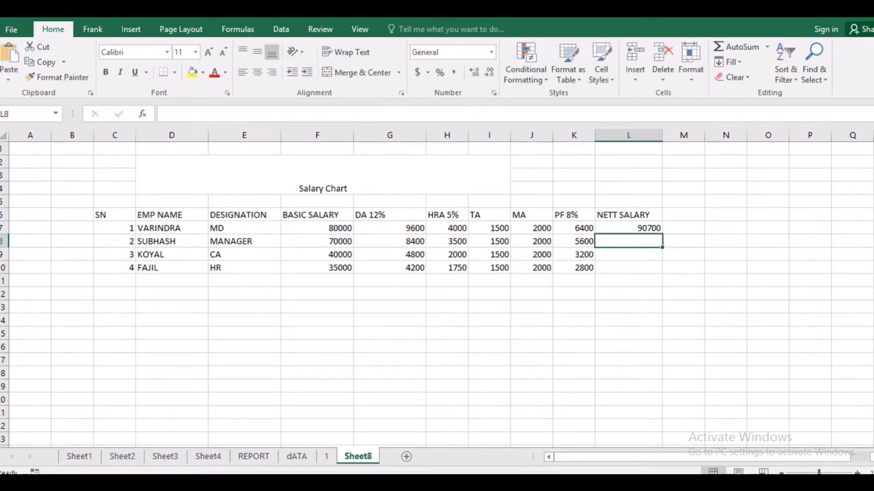
{"action": "left_click", "coordinate": [628, 228]}
{"action": "left_click_drag", "start_coordinate": [662, 234], "coordinate": [662, 273]}
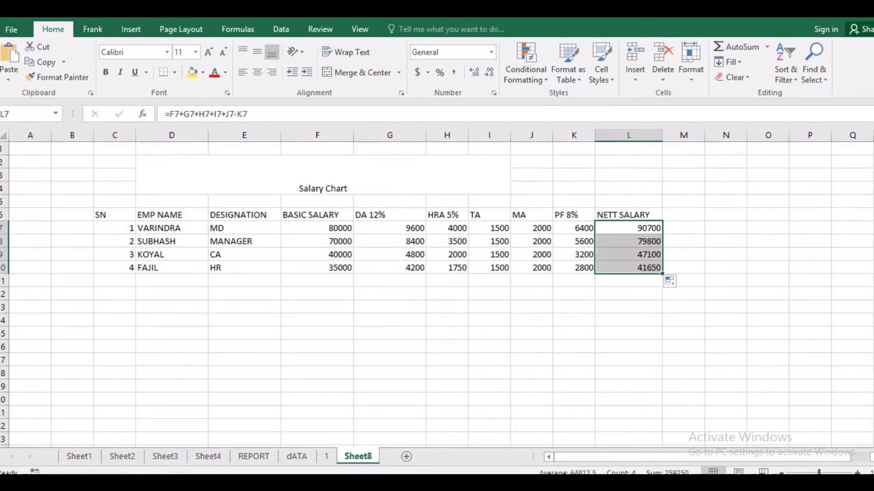
Step: Check each row-7 formula, then select the whole salary table
{"action": "left_click", "coordinate": [317, 241]}
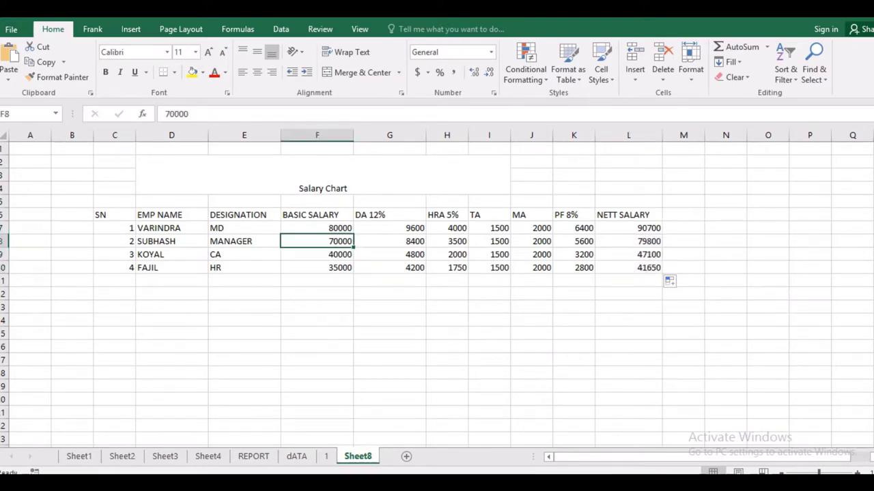
{"action": "left_click", "coordinate": [317, 228]}
{"action": "left_click", "coordinate": [389, 228]}
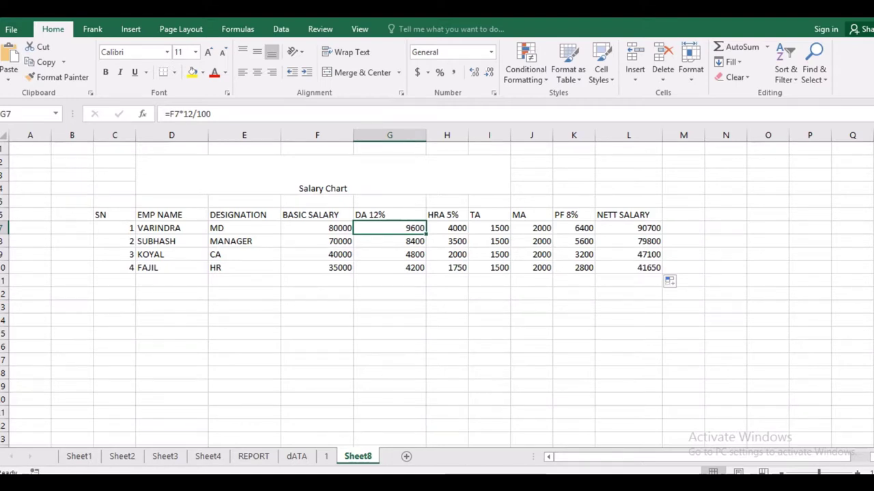
{"action": "left_click", "coordinate": [446, 228]}
{"action": "left_click", "coordinate": [489, 228]}
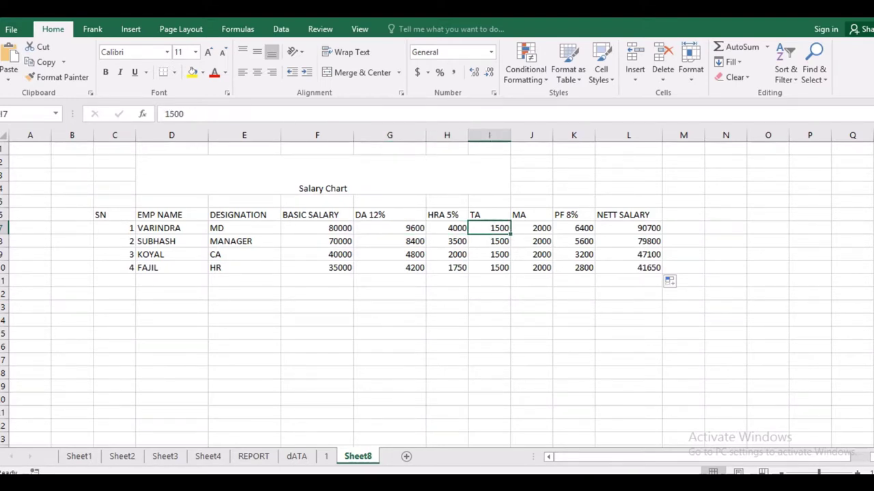
{"action": "left_click", "coordinate": [531, 228]}
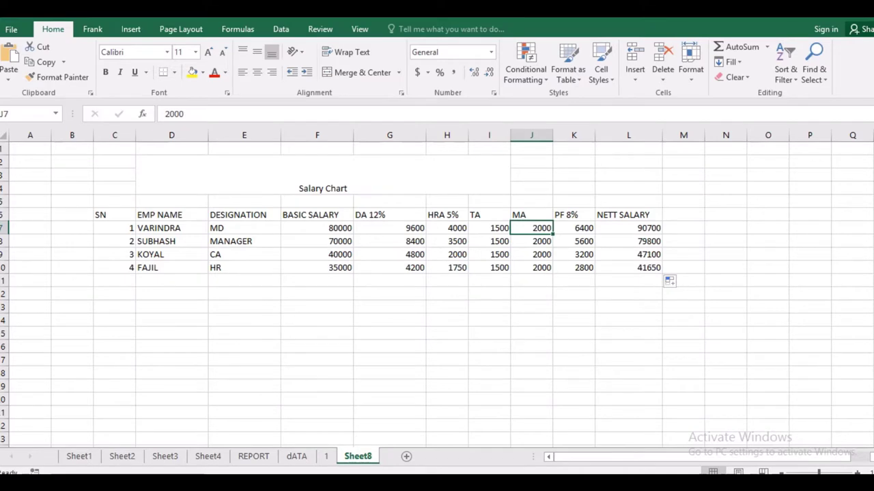
{"action": "left_click", "coordinate": [574, 228]}
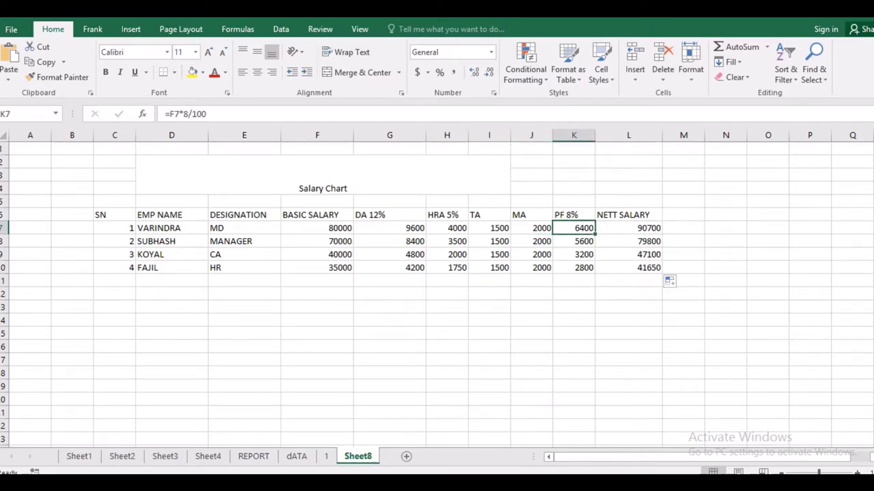
{"action": "left_click", "coordinate": [628, 228]}
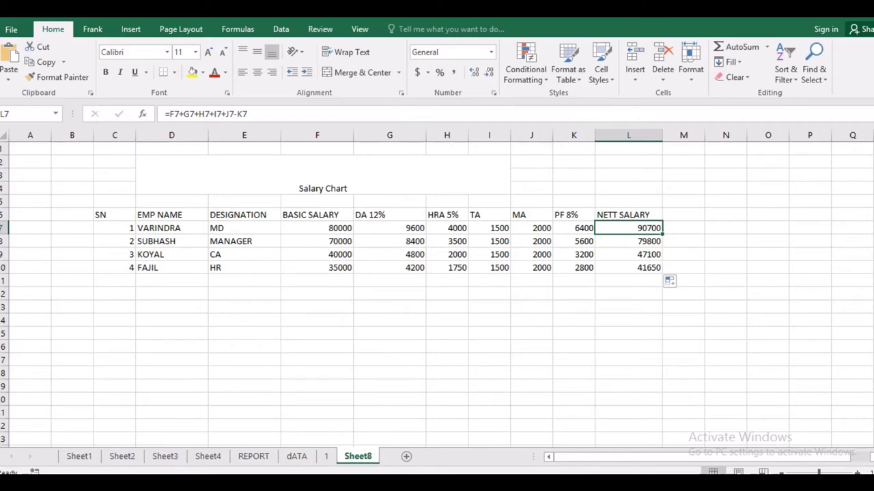
{"action": "left_click", "coordinate": [627, 241]}
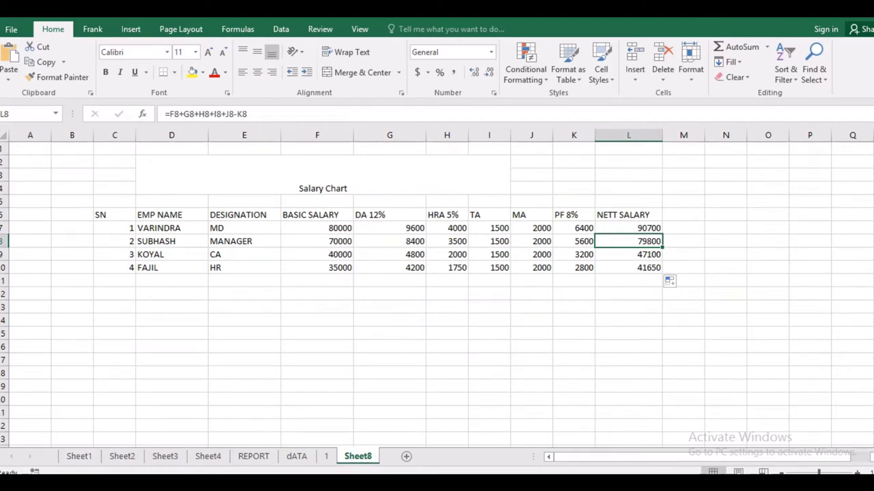
{"action": "left_click", "coordinate": [628, 294]}
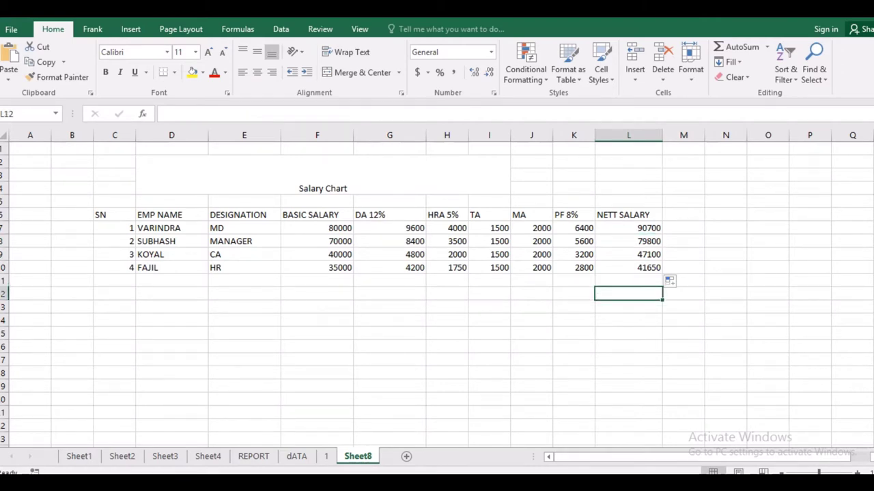
{"action": "mouse_move", "coordinate": [109, 214]}
{"action": "left_mouse_down"}
{"action": "mouse_move", "coordinate": [573, 214]}
{"action": "mouse_move", "coordinate": [648, 267]}
{"action": "left_mouse_up"}
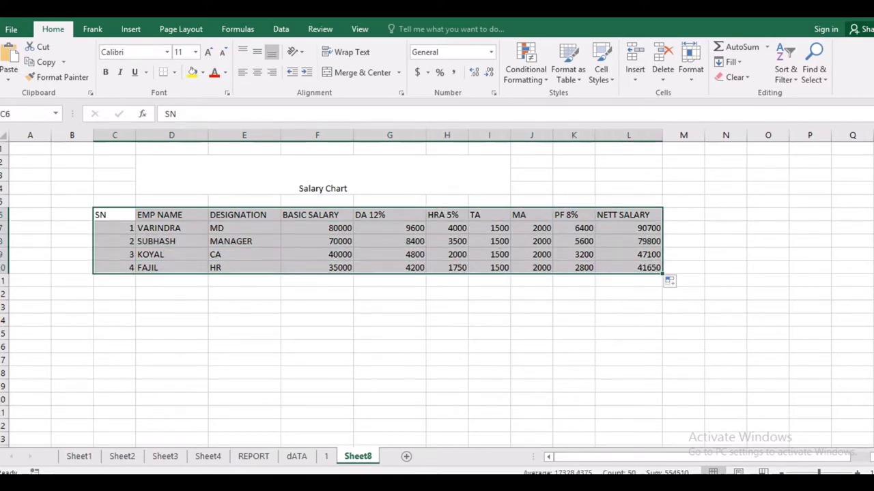
Step: Centre all table entries and make the header row C6:L6 bold
{"action": "left_click", "coordinate": [256, 71]}
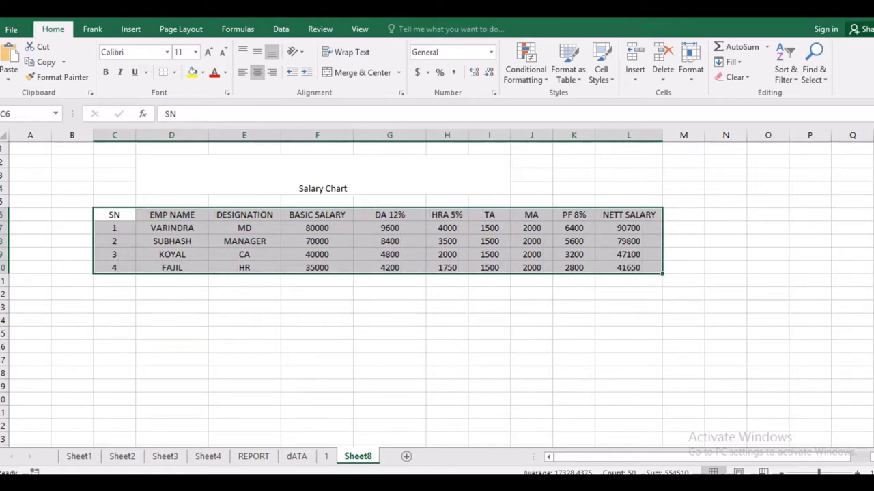
{"action": "left_click", "coordinate": [172, 215]}
{"action": "mouse_move", "coordinate": [114, 214]}
{"action": "left_mouse_down"}
{"action": "mouse_move", "coordinate": [628, 202]}
{"action": "mouse_move", "coordinate": [628, 215]}
{"action": "left_mouse_up"}
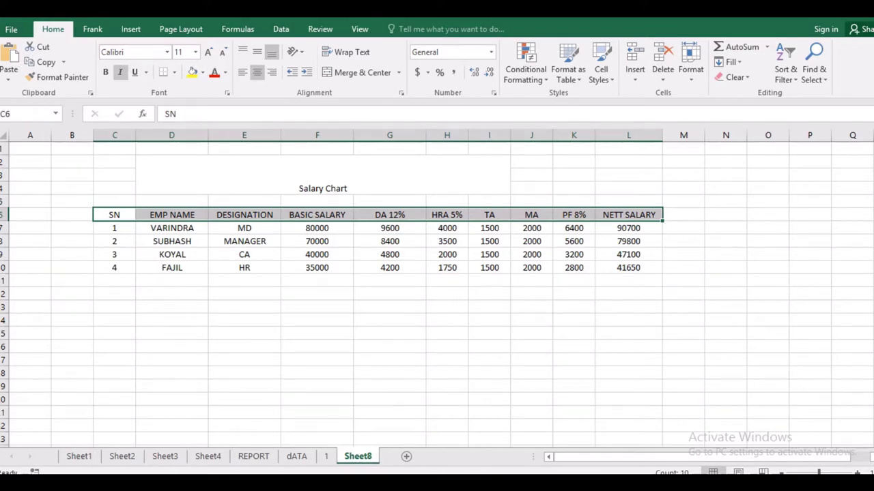
{"action": "left_click", "coordinate": [105, 72]}
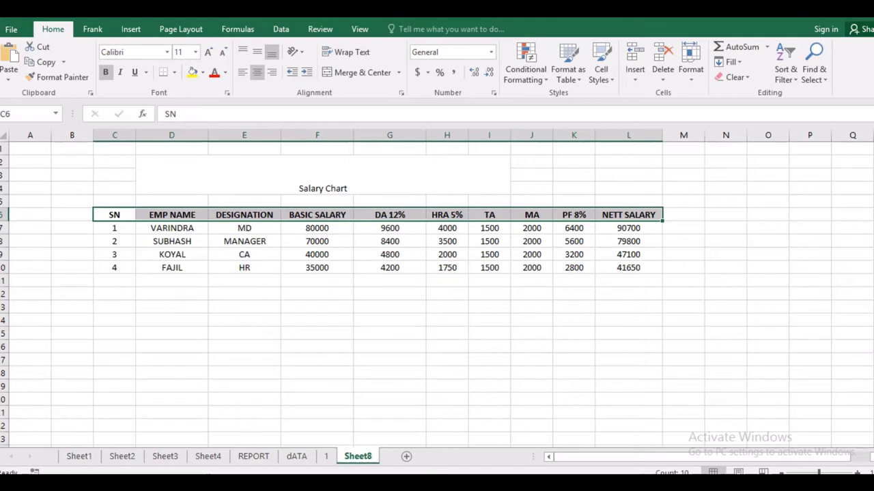
{"action": "left_click", "coordinate": [244, 241]}
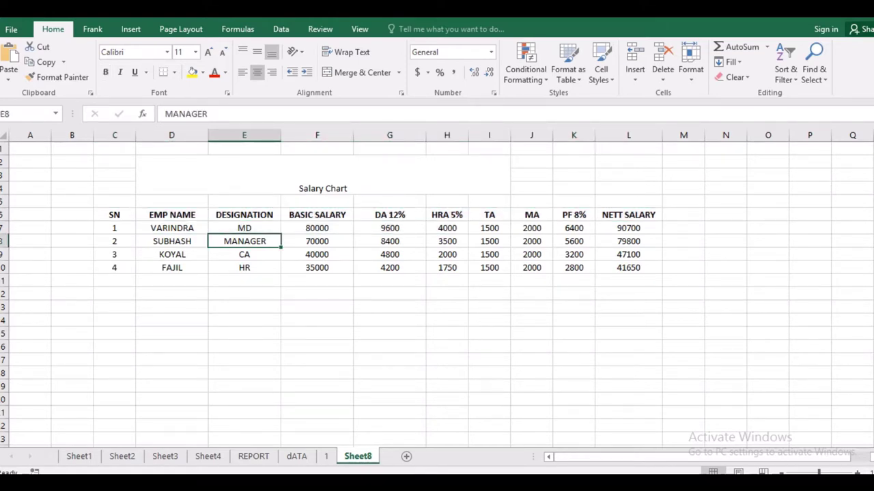
Step: Preview the printed sheet and return to the worksheet
{"action": "key", "text": "ctrl+p"}
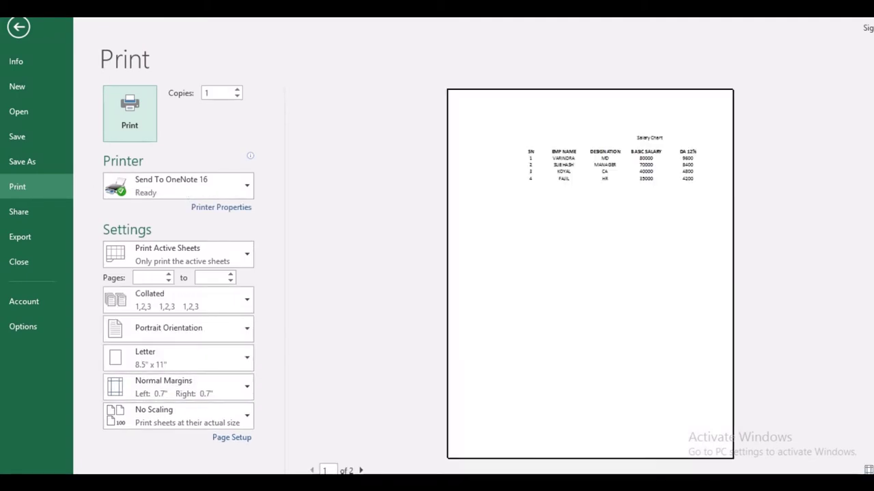
{"action": "key", "text": "Escape"}
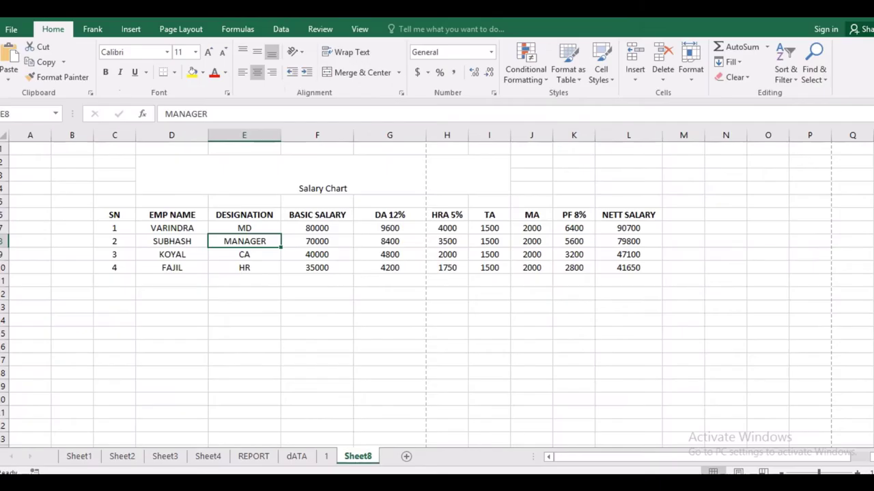
{"action": "left_click", "coordinate": [317, 228]}
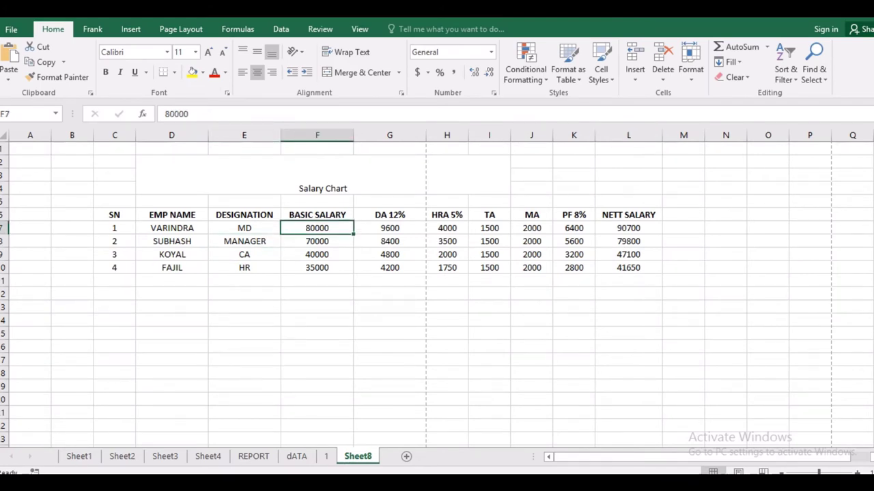
Step: Put borders on every cell of the salary table
{"action": "left_click_drag", "start_coordinate": [114, 201], "coordinate": [628, 281]}
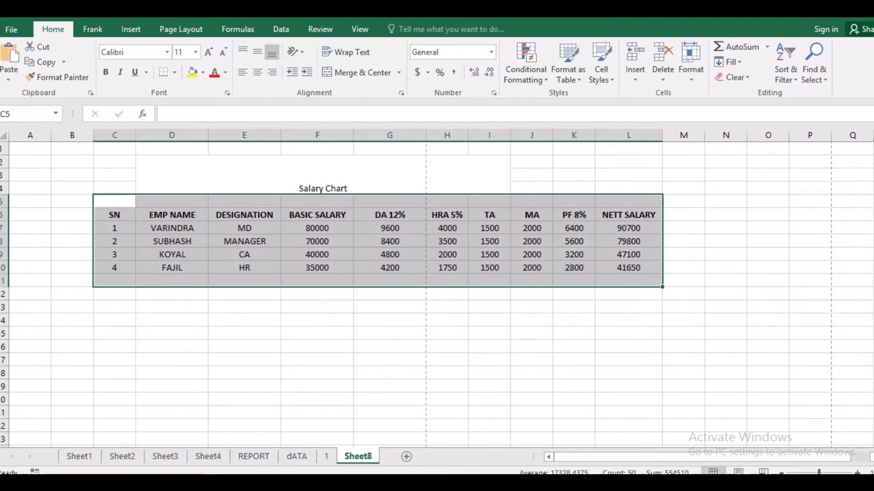
{"action": "left_click", "coordinate": [174, 73]}
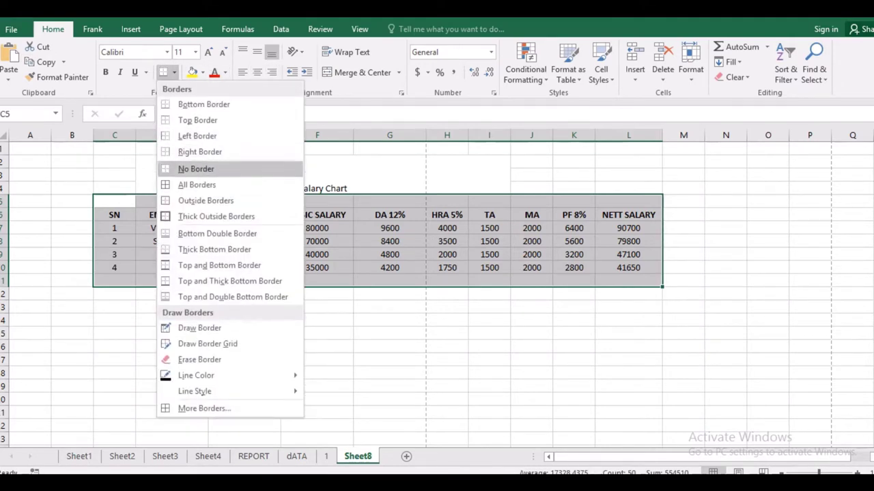
{"action": "left_click", "coordinate": [197, 185]}
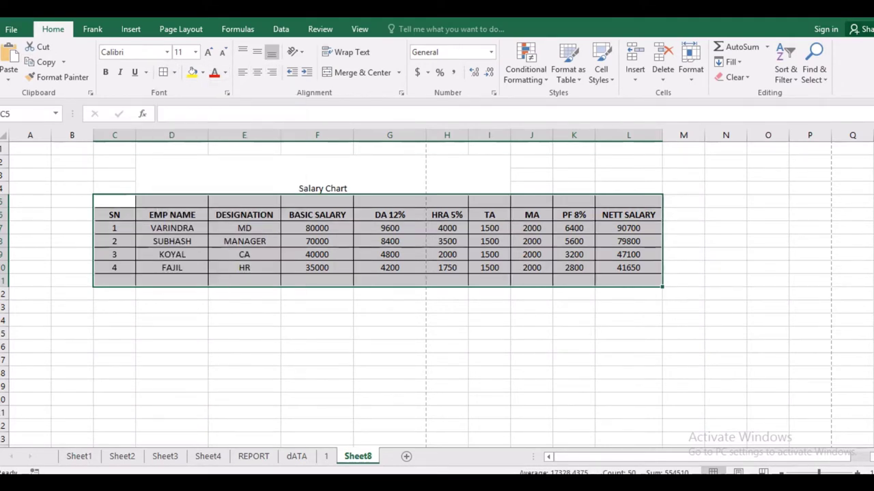
Step: Make the Salary Chart title bold, 22-point and vertically centred
{"action": "left_click", "coordinate": [322, 174]}
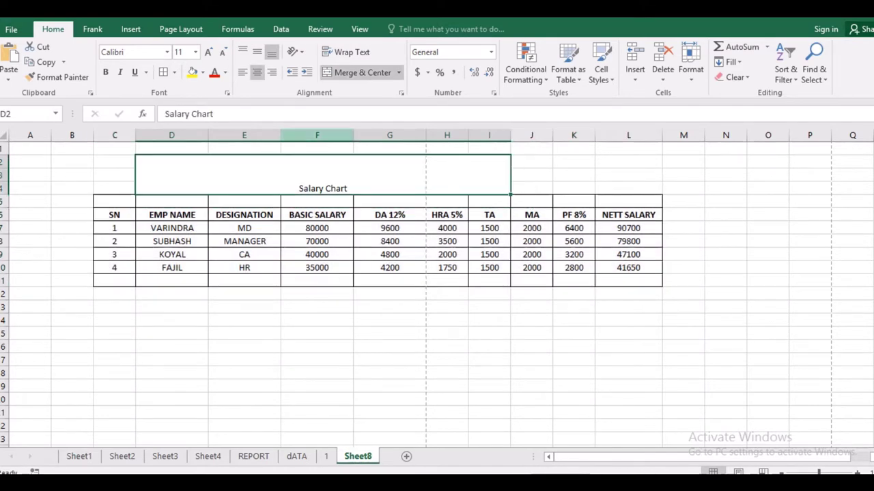
{"action": "left_click", "coordinate": [256, 52]}
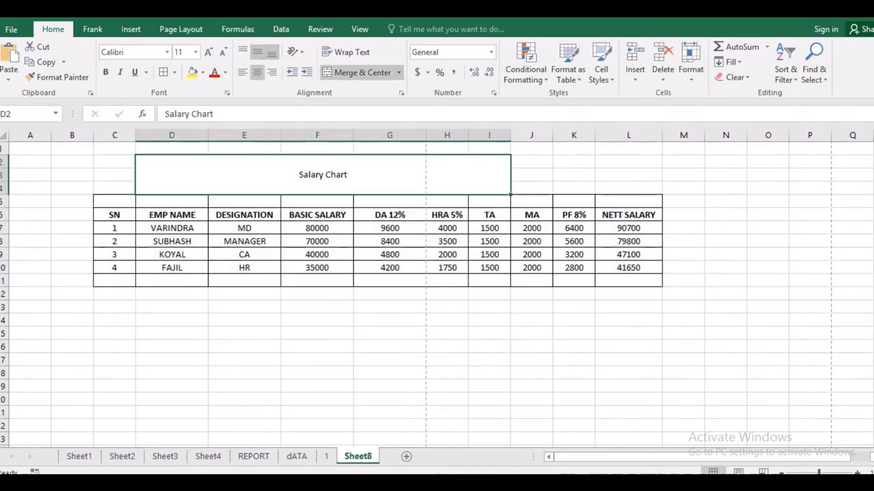
{"action": "left_click", "coordinate": [208, 52]}
{"action": "left_click", "coordinate": [208, 52]}
{"action": "left_click", "coordinate": [209, 52]}
{"action": "left_click", "coordinate": [208, 52]}
{"action": "left_click", "coordinate": [209, 52]}
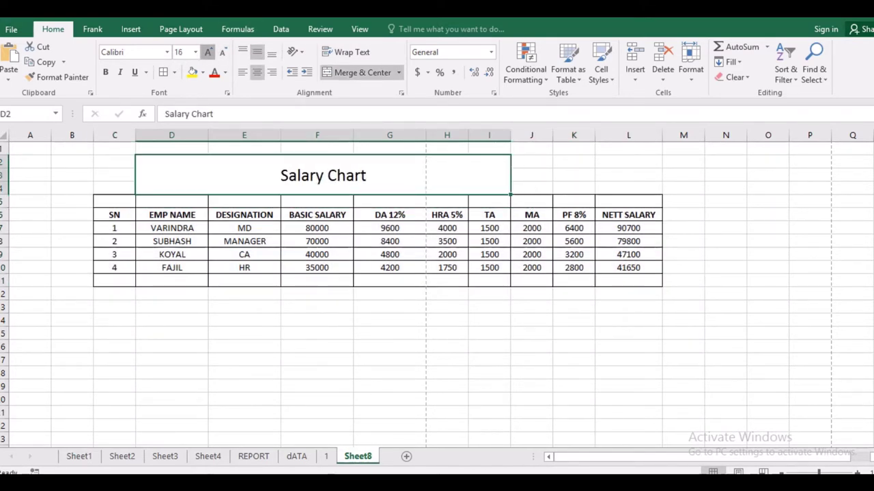
{"action": "left_click", "coordinate": [208, 51]}
{"action": "key", "text": "ctrl+b"}
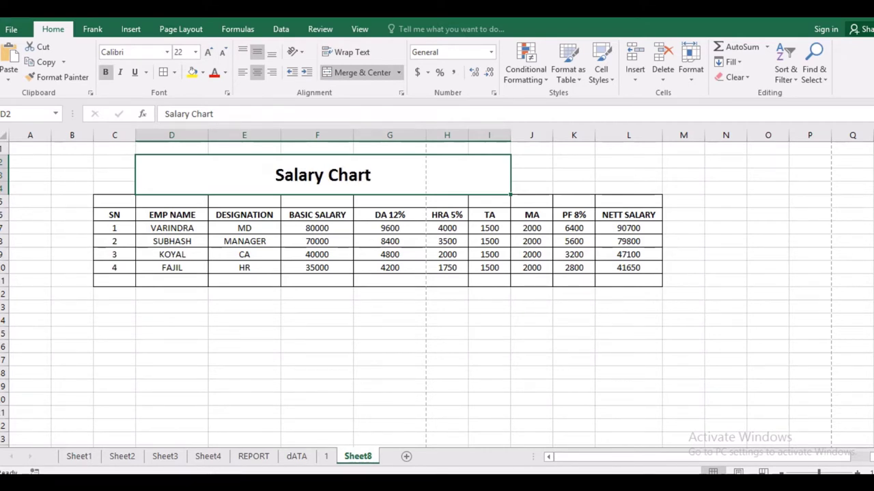
{"action": "left_click", "coordinate": [243, 228]}
{"action": "left_click_drag", "start_coordinate": [114, 214], "coordinate": [628, 214]}
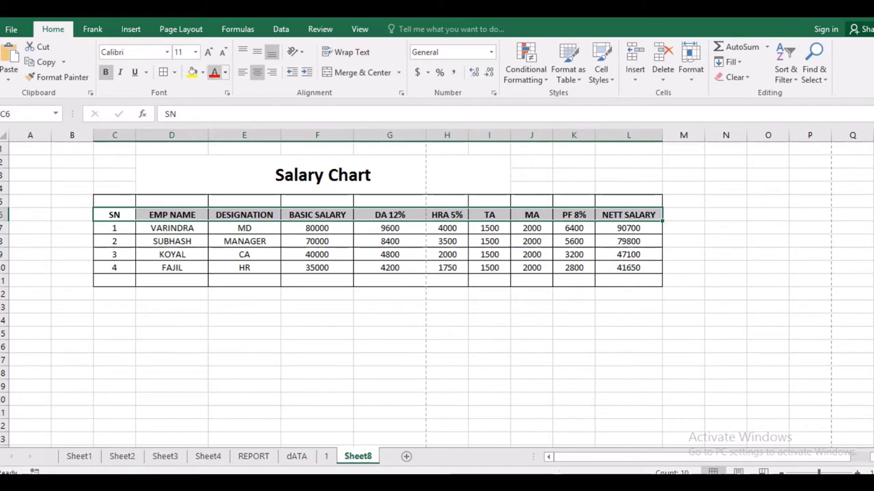
Step: Fill the header row C6:L6 with orange-gold
{"action": "left_click", "coordinate": [202, 72]}
{"action": "left_click", "coordinate": [202, 73]}
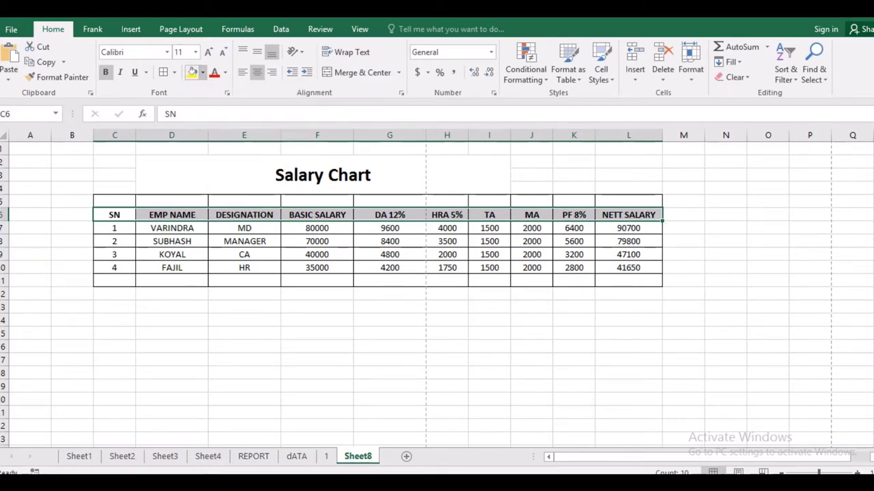
{"action": "left_click", "coordinate": [202, 72]}
{"action": "left_click", "coordinate": [213, 175]}
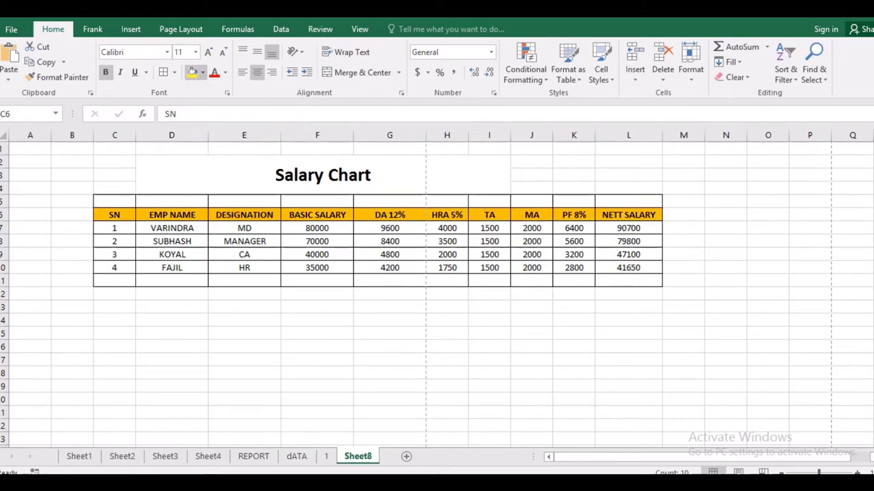
{"action": "left_click", "coordinate": [244, 228]}
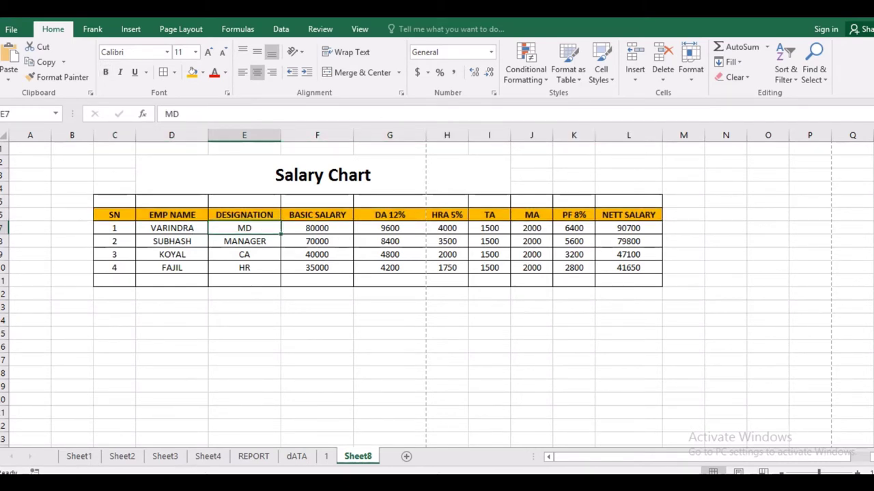
{"action": "left_click", "coordinate": [171, 267]}
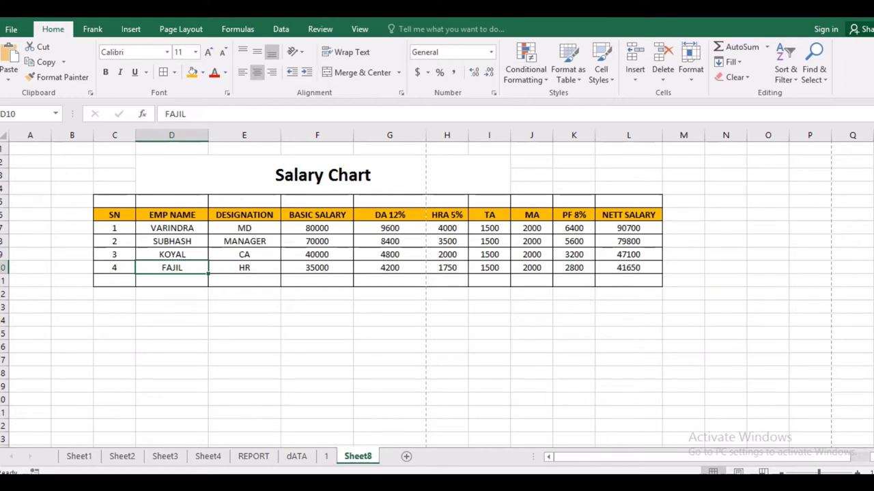
{"action": "left_click", "coordinate": [317, 294]}
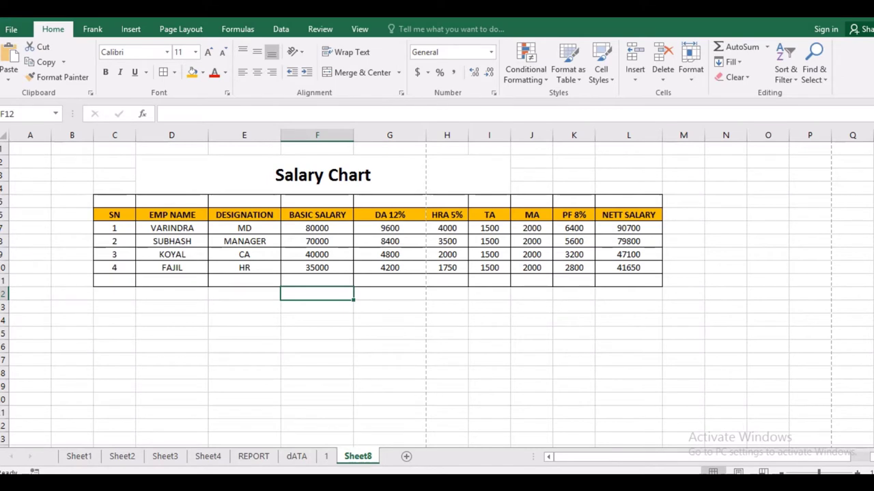
Step: Fill the Salary Chart title with orange-gold, then try dragging it one column right
{"action": "left_click", "coordinate": [322, 175]}
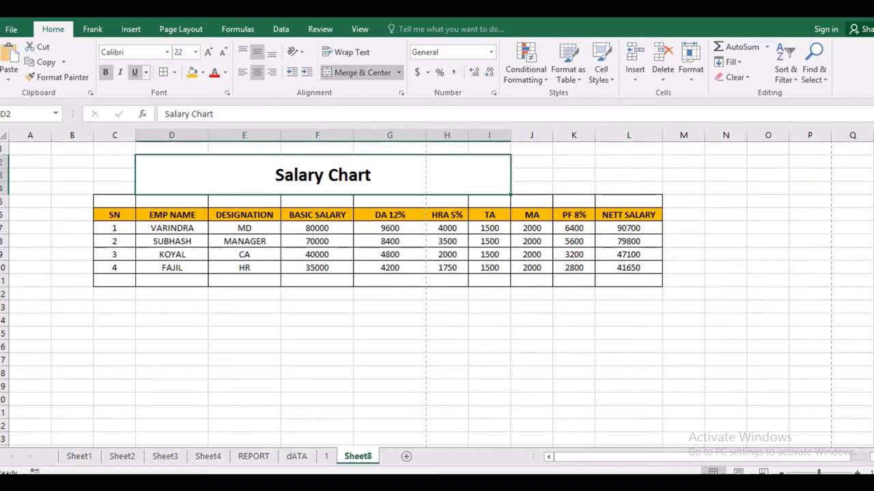
{"action": "left_click", "coordinate": [191, 73]}
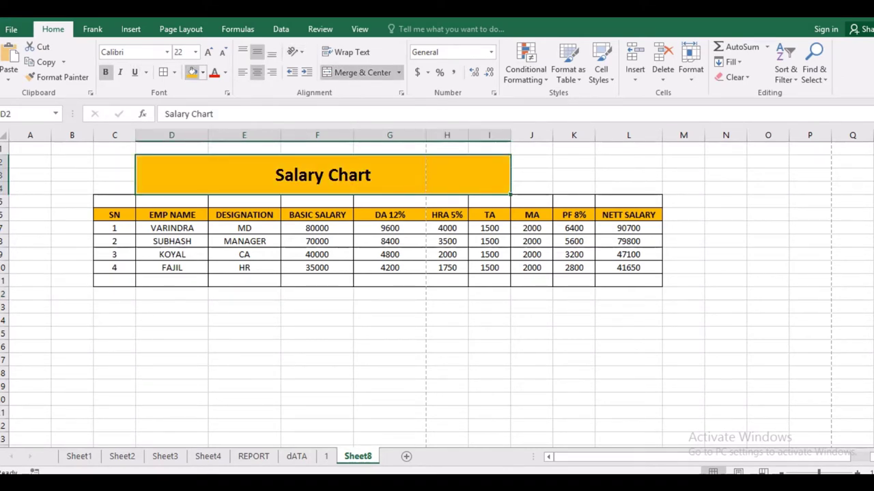
{"action": "left_click", "coordinate": [389, 280]}
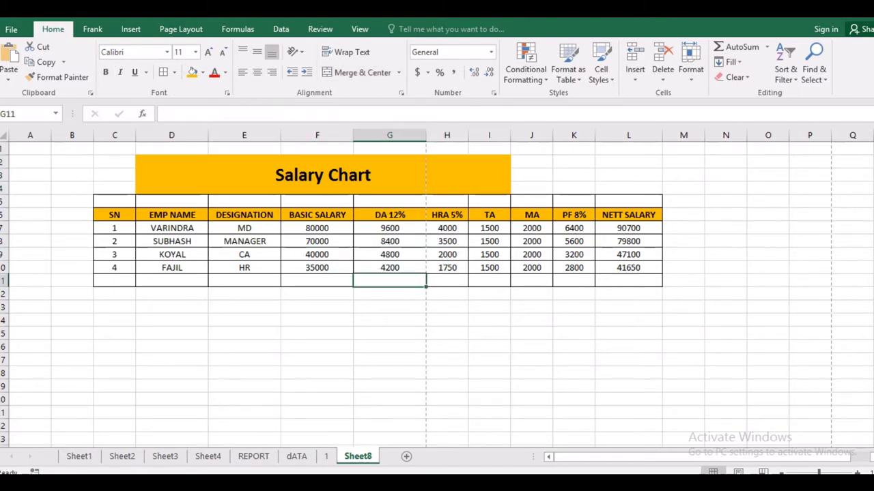
{"action": "left_click", "coordinate": [323, 174]}
{"action": "mouse_move", "coordinate": [300, 156]}
{"action": "left_mouse_down"}
{"action": "mouse_move", "coordinate": [365, 143]}
{"action": "mouse_move", "coordinate": [365, 156]}
{"action": "left_mouse_up"}
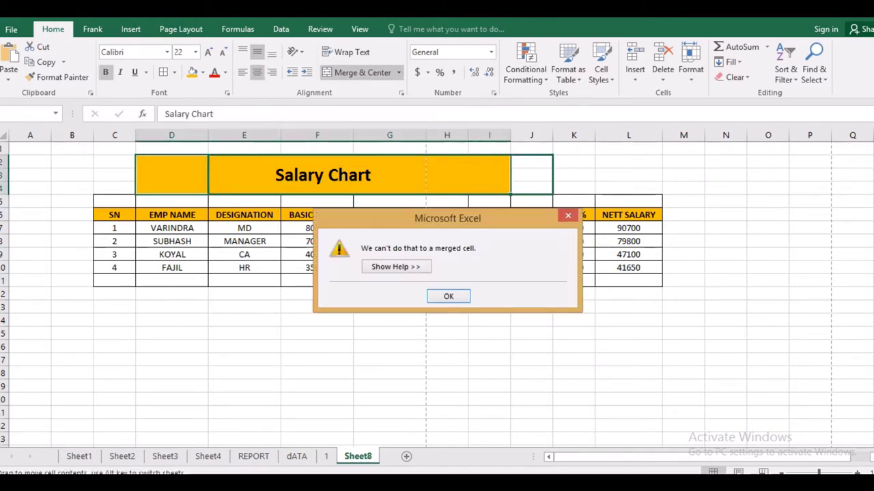
Step: Dismiss the merged-cell warning, preview the printout, and select C2:L11
{"action": "key", "text": "Return"}
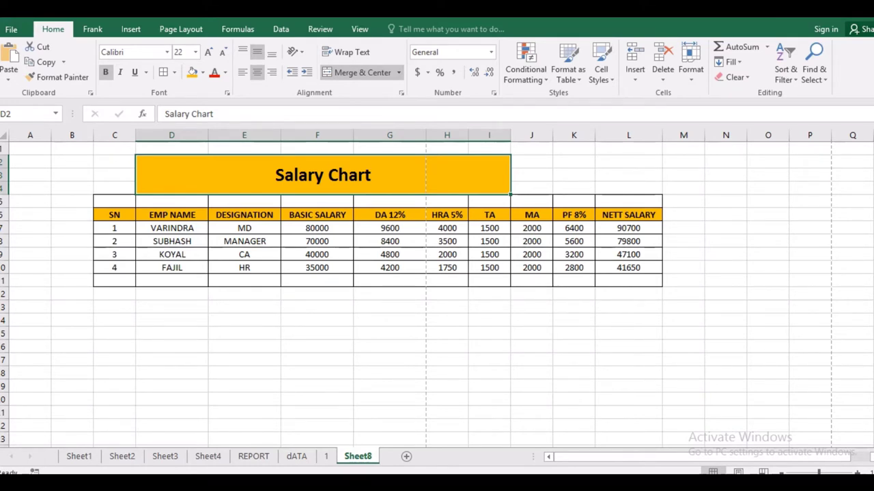
{"action": "left_click", "coordinate": [317, 241]}
{"action": "key", "text": "ctrl+p"}
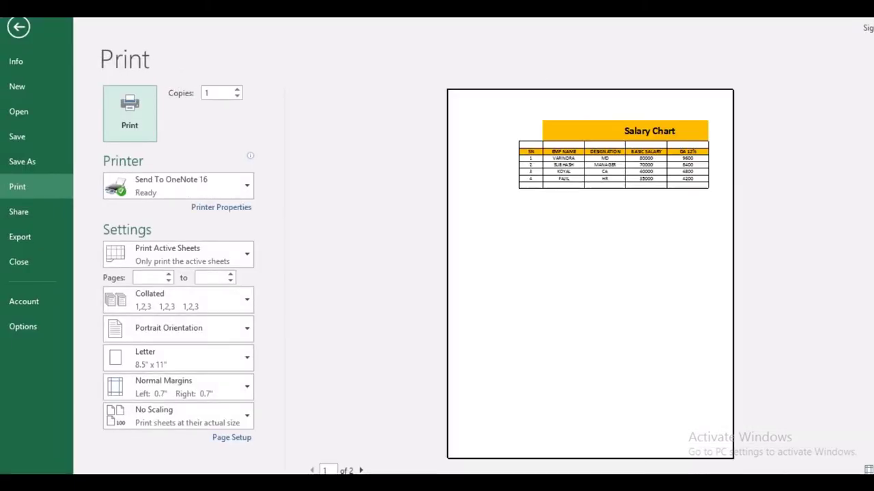
{"action": "key", "text": "Escape"}
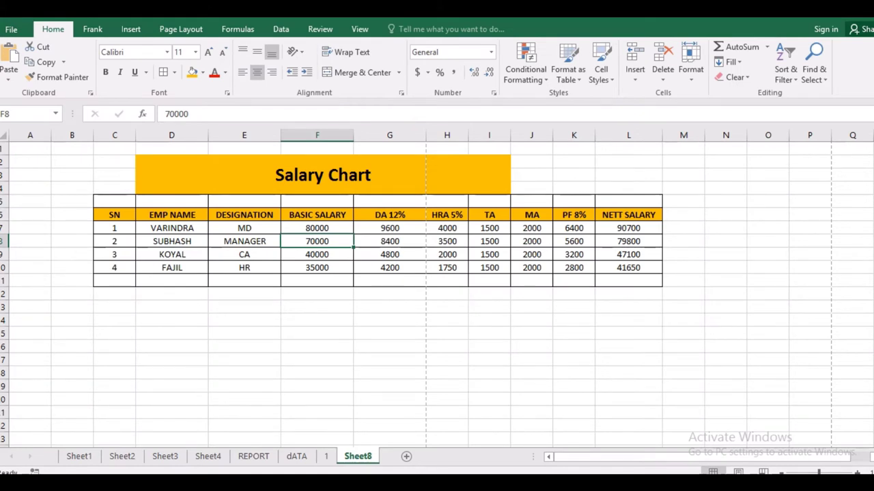
{"action": "left_click_drag", "start_coordinate": [114, 161], "coordinate": [628, 280]}
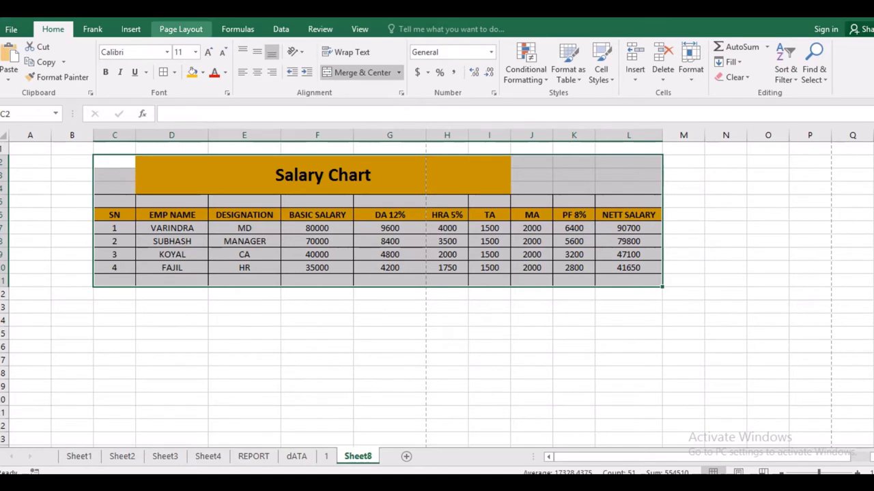
Step: Set C2:L11 as the print area from Page Layout
{"action": "left_click", "coordinate": [181, 29]}
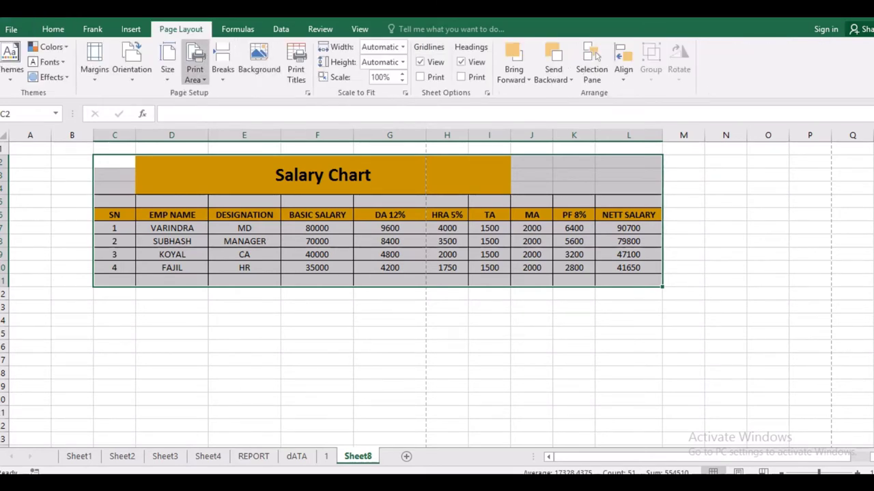
{"action": "left_click", "coordinate": [195, 72]}
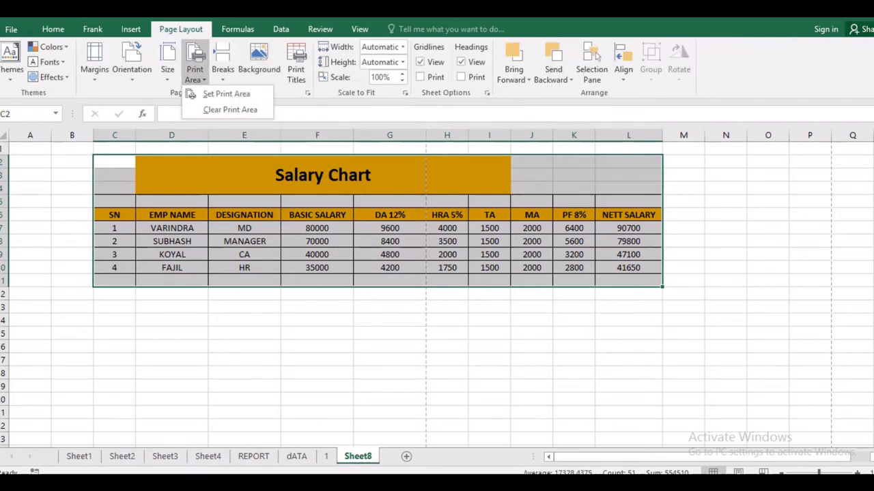
{"action": "left_click", "coordinate": [193, 94]}
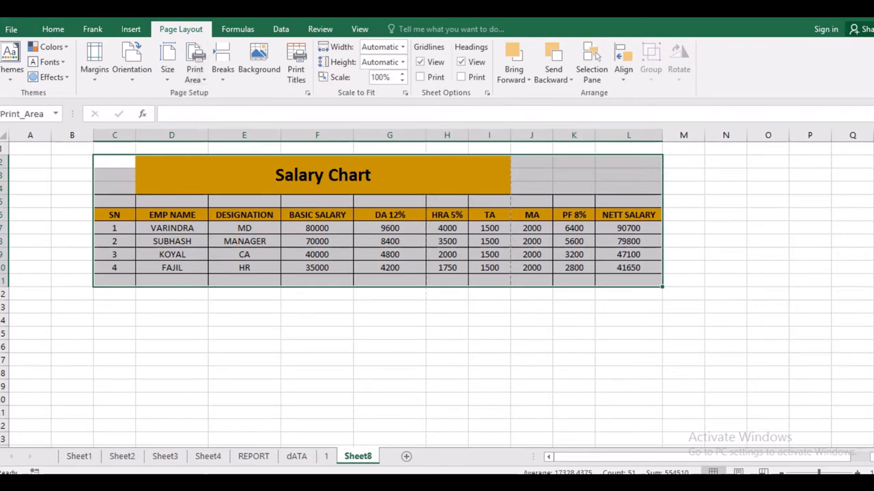
{"action": "left_click", "coordinate": [447, 228]}
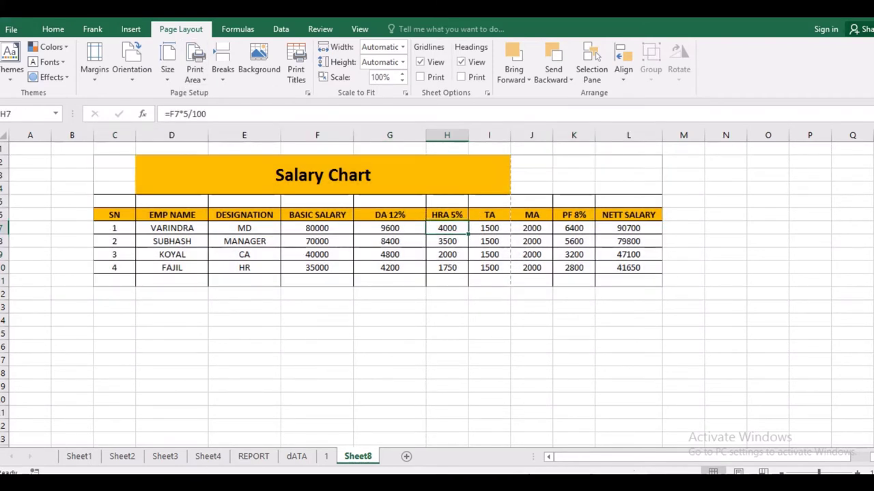
{"action": "left_click", "coordinate": [114, 161]}
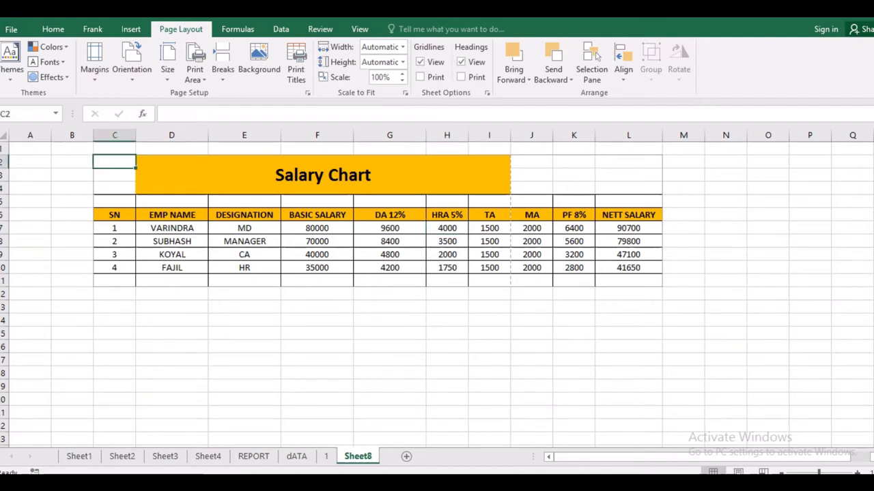
{"action": "left_click", "coordinate": [132, 61]}
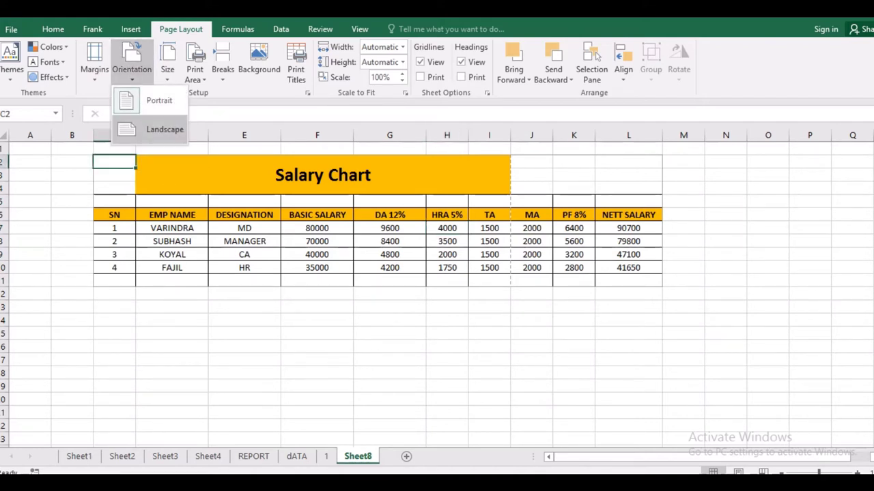
Step: Make the page landscape and move the table C5:L10 so it starts at A5
{"action": "left_click", "coordinate": [164, 129]}
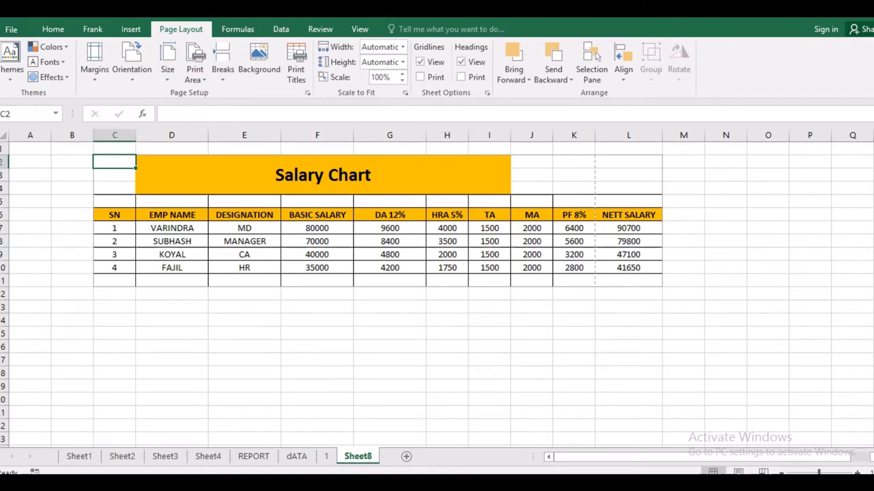
{"action": "left_click_drag", "start_coordinate": [114, 201], "coordinate": [635, 269]}
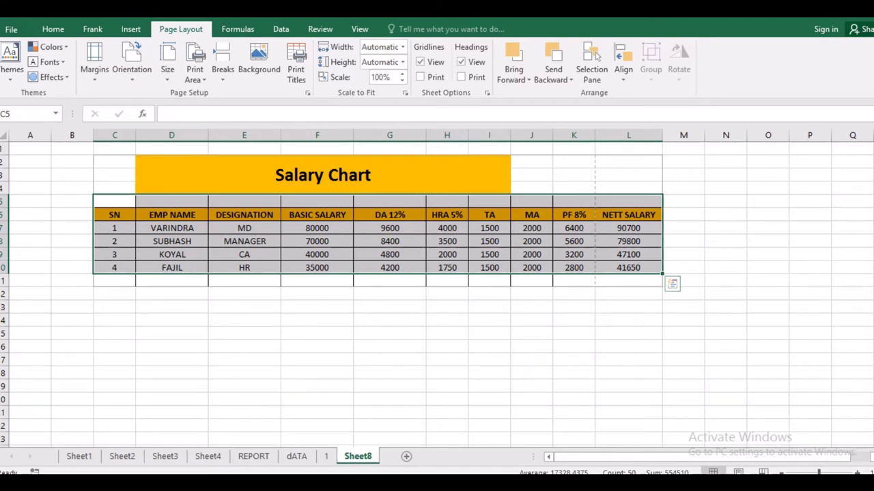
{"action": "left_click_drag", "start_coordinate": [562, 198], "coordinate": [478, 198]}
{"action": "left_click", "coordinate": [531, 280]}
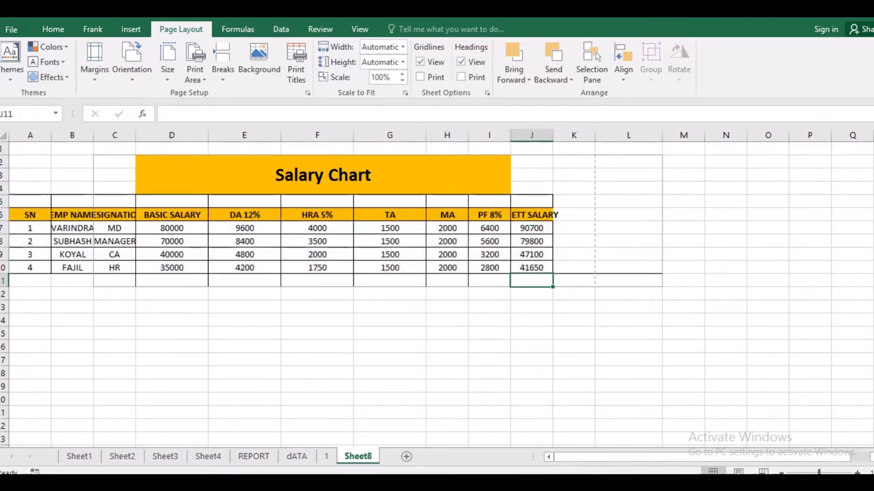
Step: Autofit columns J, B and C to NETT SALARY, EMP NAME and DESIGNATION, and check the print preview
{"action": "double_click", "coordinate": [553, 135]}
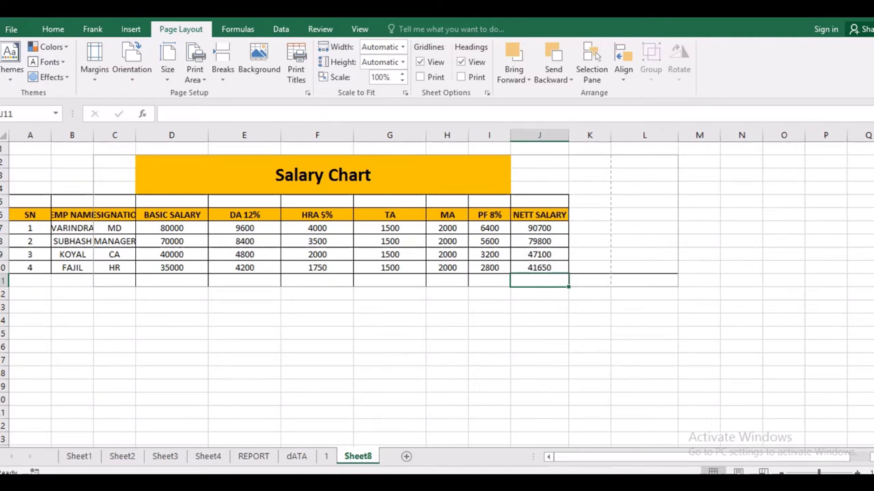
{"action": "left_click", "coordinate": [489, 241]}
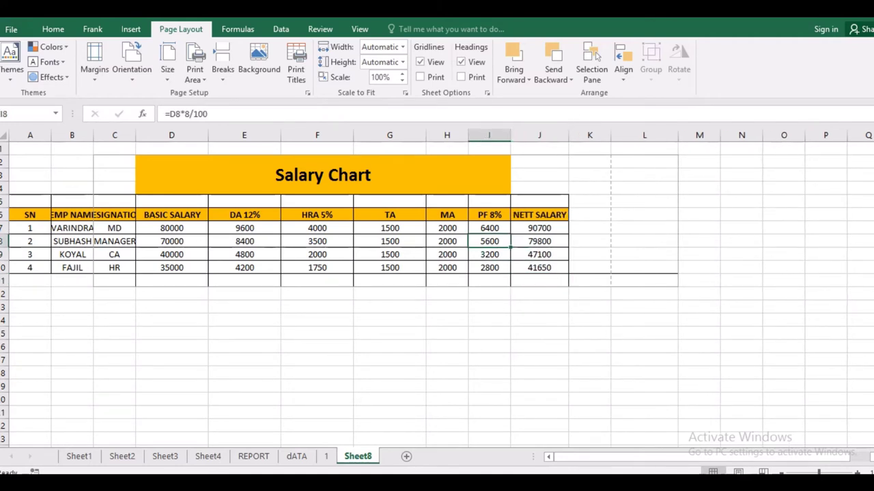
{"action": "double_click", "coordinate": [92, 135]}
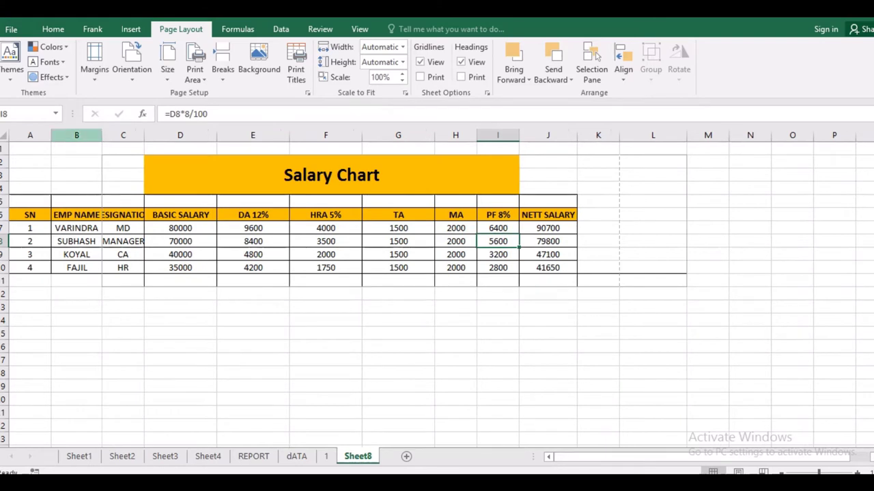
{"action": "double_click", "coordinate": [144, 135]}
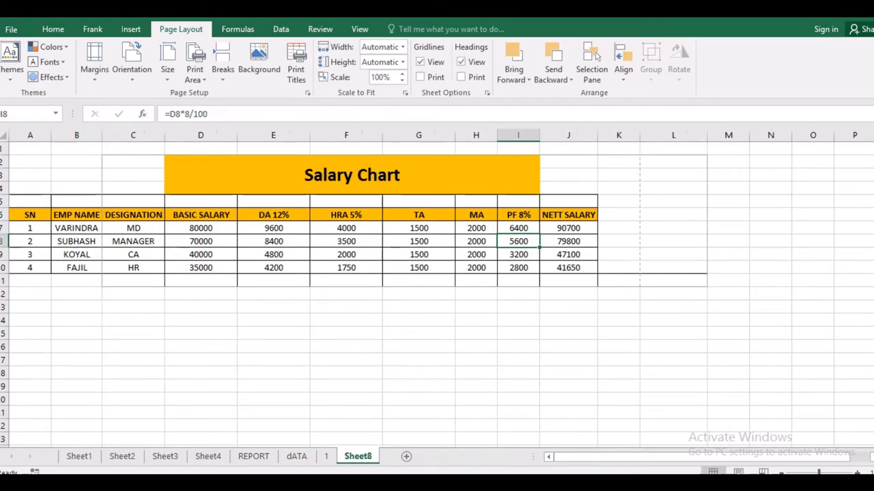
{"action": "key", "text": "ctrl+p"}
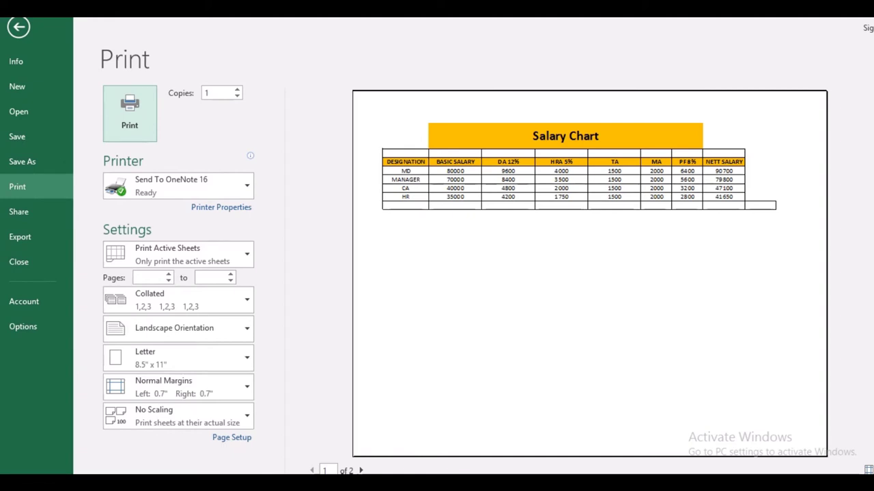
{"action": "key", "text": "Escape"}
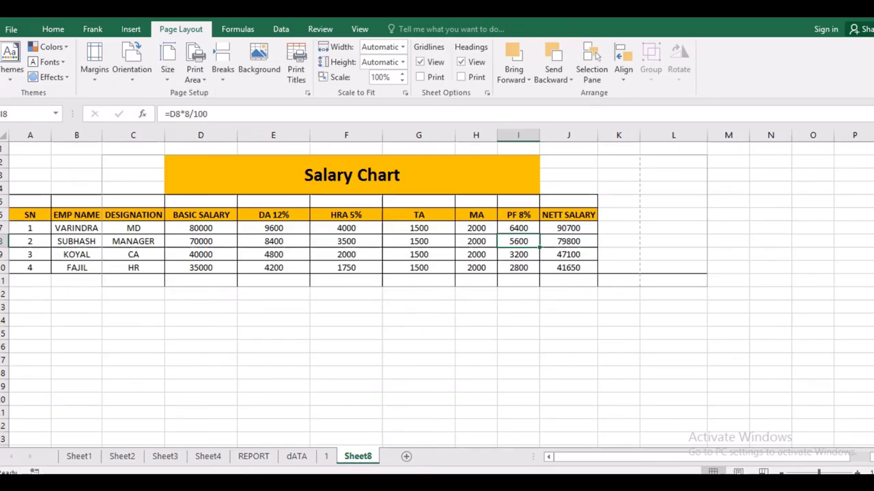
Step: Apply No Border to the empty cells K9:L11 beside the salary table
{"action": "left_click", "coordinate": [672, 254]}
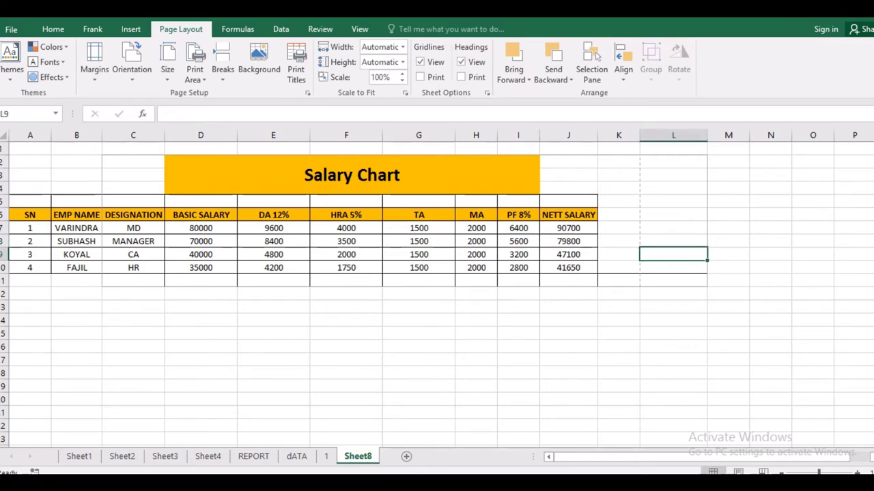
{"action": "left_click_drag", "start_coordinate": [618, 254], "coordinate": [673, 281]}
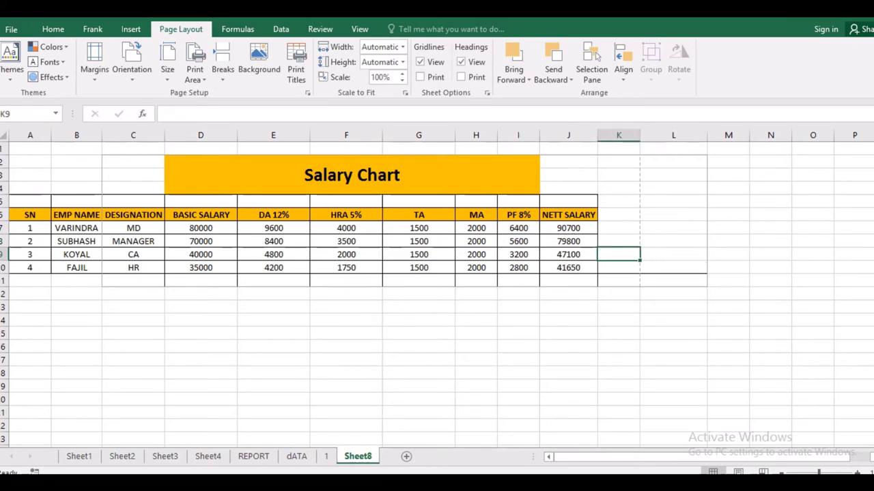
{"action": "left_click", "coordinate": [52, 29]}
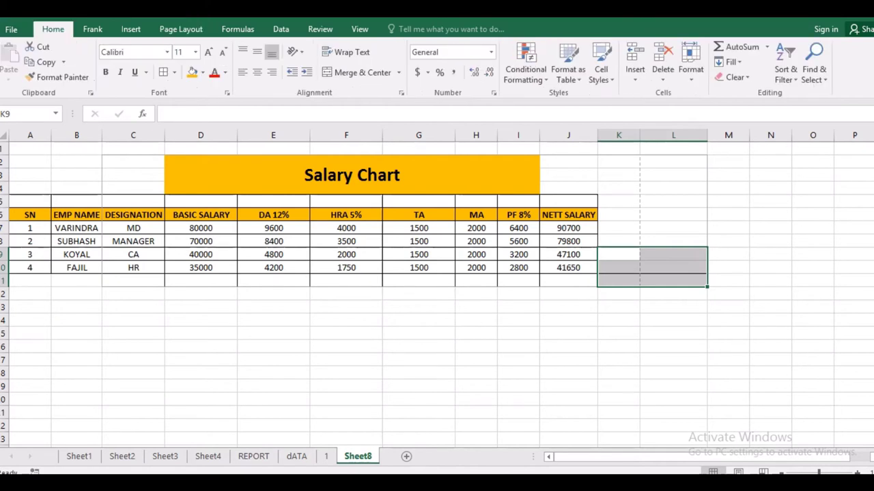
{"action": "left_click", "coordinate": [174, 72]}
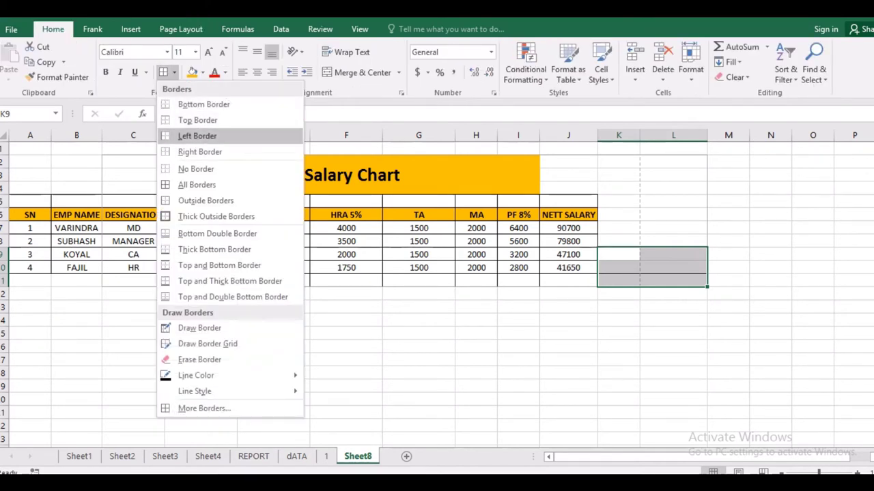
{"action": "left_click", "coordinate": [196, 169]}
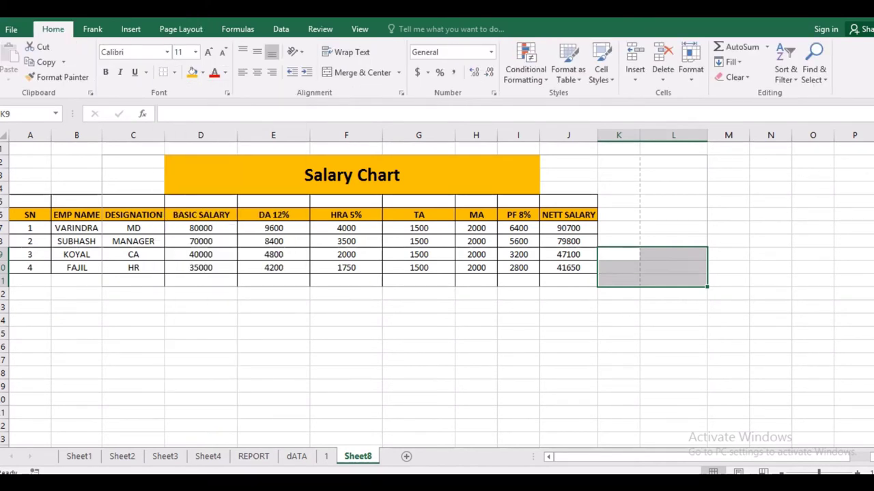
Step: Deselect the cleared cells and bring up the Page Layout options
{"action": "left_click", "coordinate": [273, 346]}
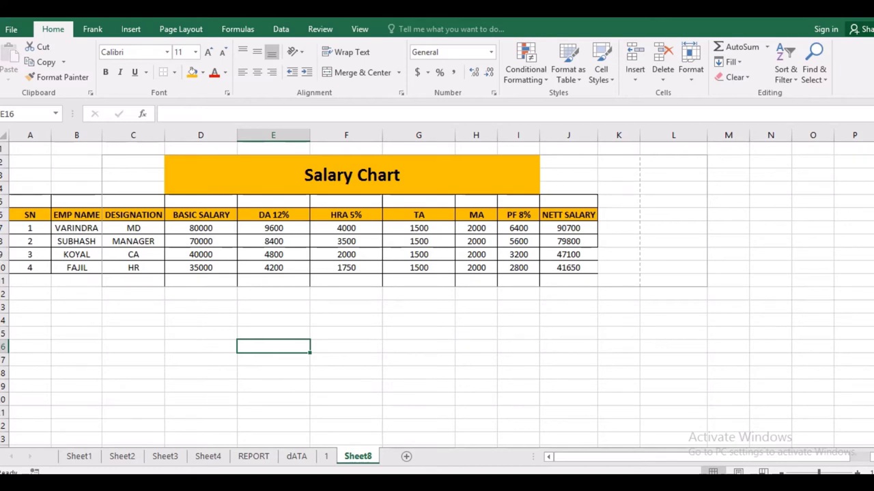
{"action": "left_click", "coordinate": [273, 293]}
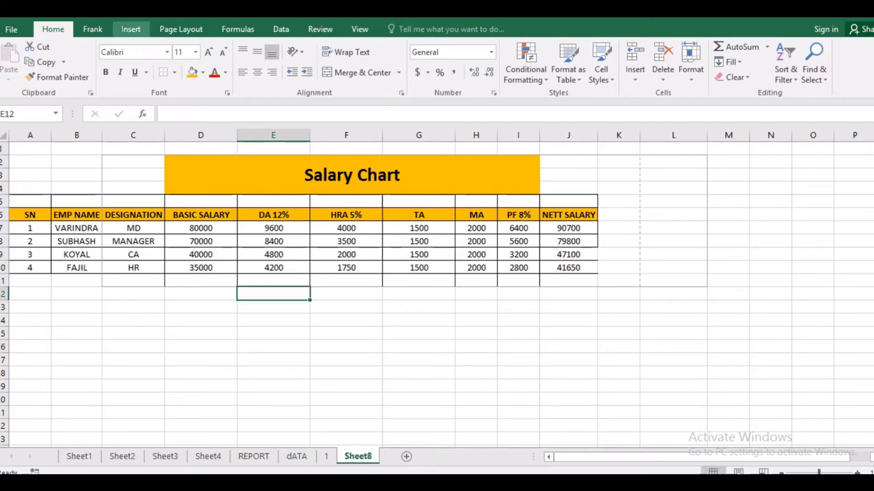
{"action": "left_click", "coordinate": [180, 28]}
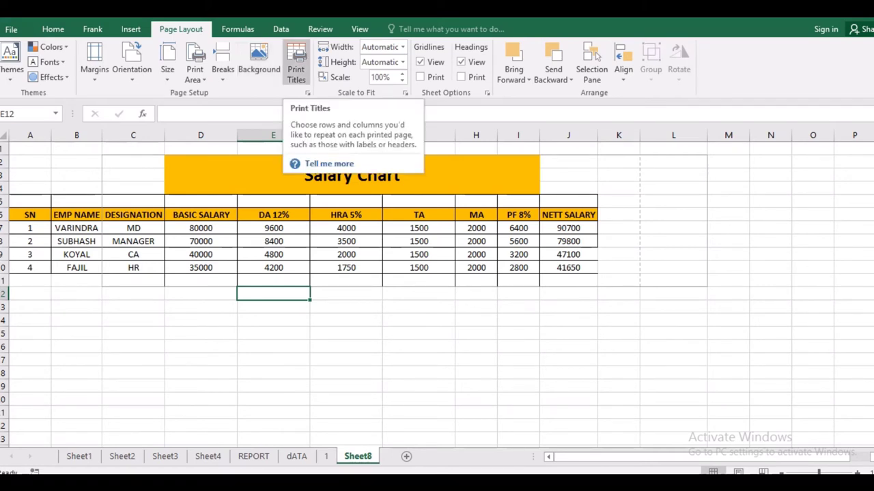
Step: Create a custom header with FRND SOLUTION in the centre and the current date on the left
{"action": "left_click", "coordinate": [296, 65]}
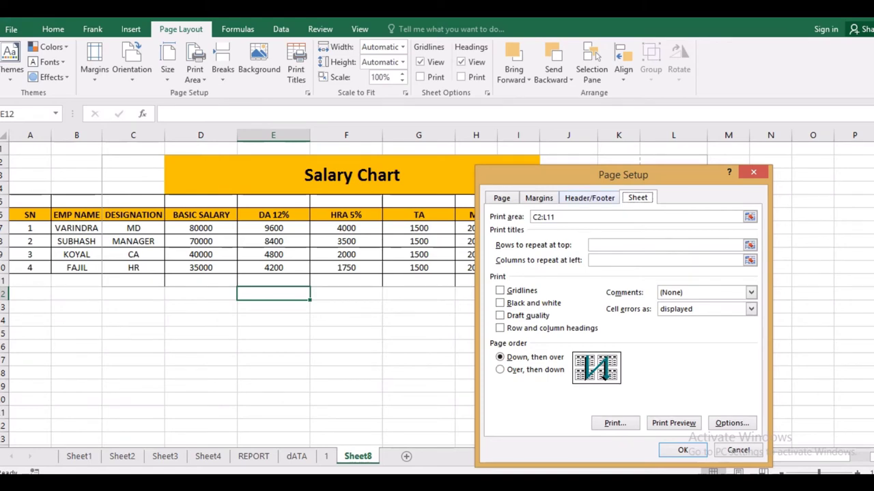
{"action": "left_click", "coordinate": [589, 198]}
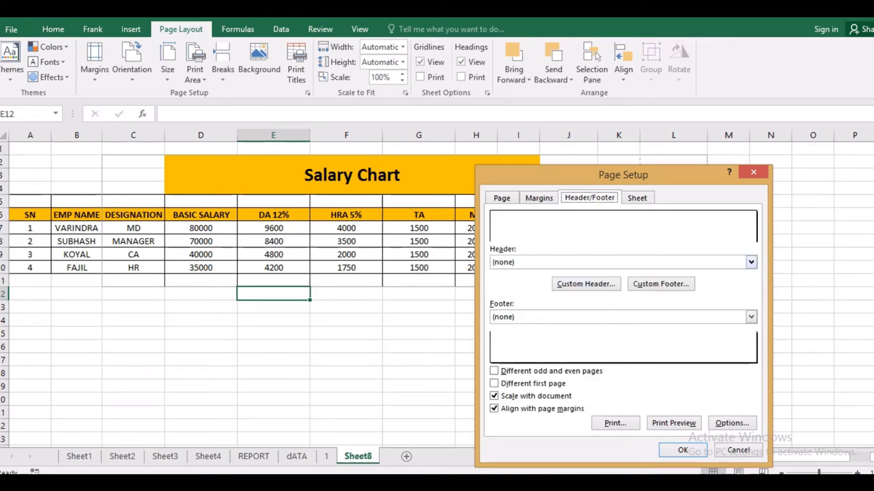
{"action": "left_click", "coordinate": [585, 284]}
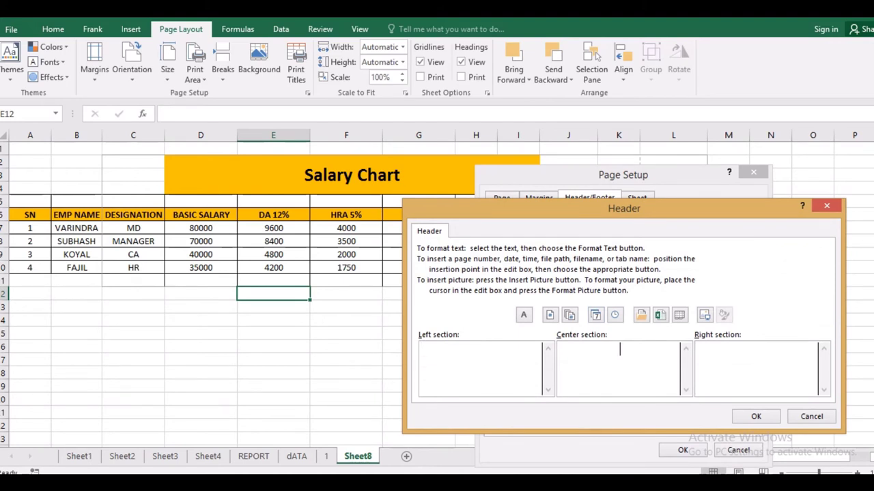
{"action": "type", "text": "fRE"}
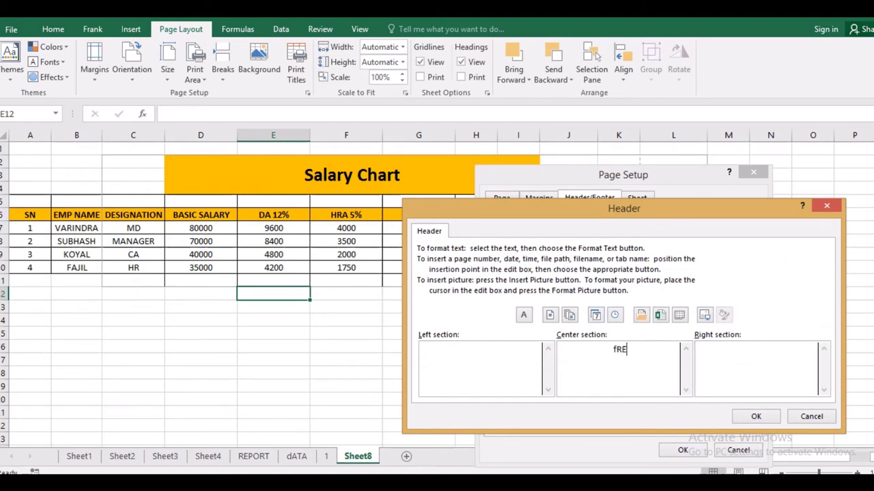
{"action": "type", "text": "FRN"}
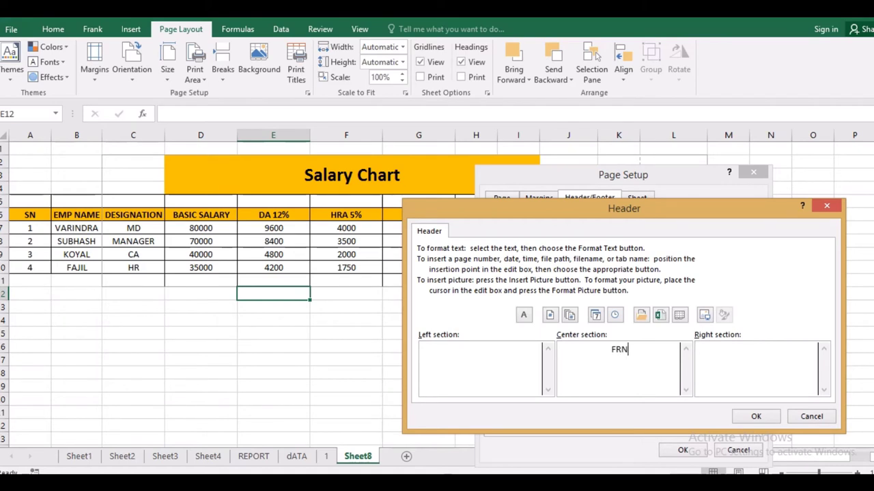
{"action": "type", "text": "D S"}
{"action": "type", "text": "OLUTION"}
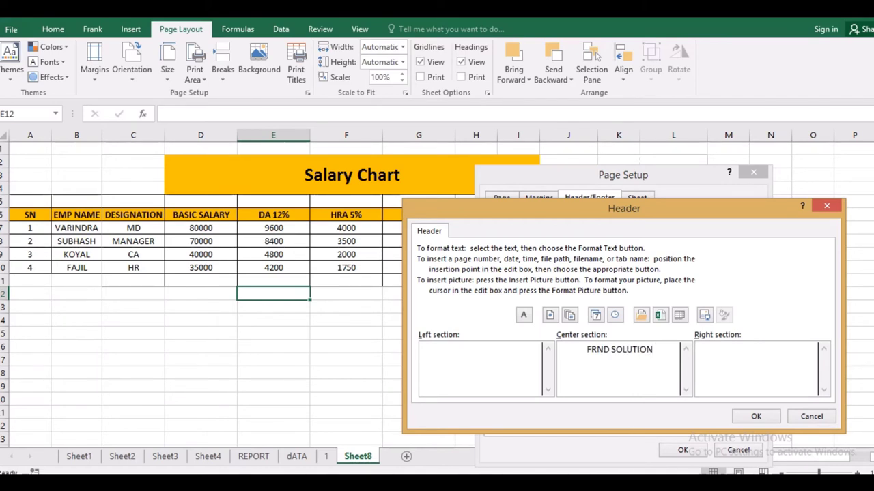
{"action": "left_click", "coordinate": [421, 350]}
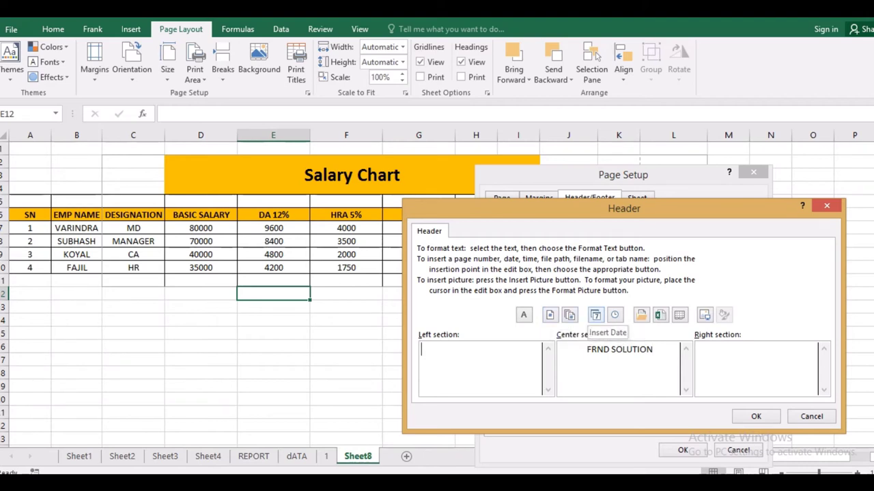
{"action": "left_click", "coordinate": [595, 314]}
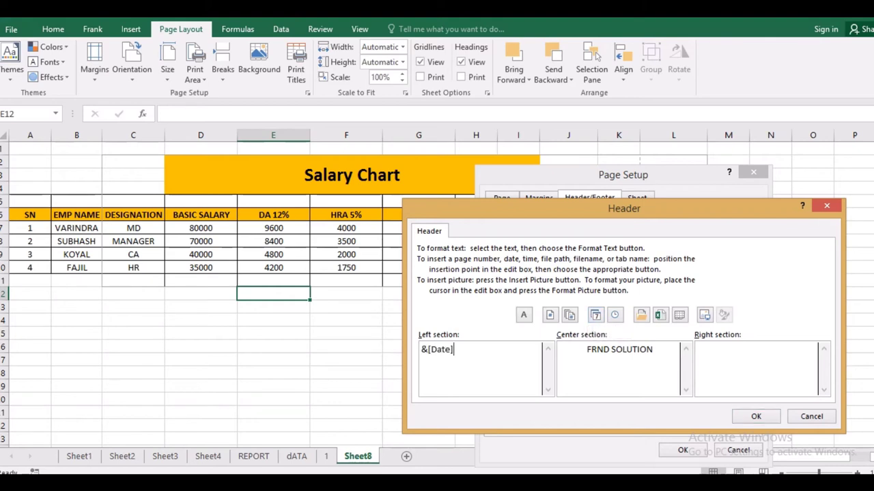
{"action": "left_click", "coordinate": [755, 416]}
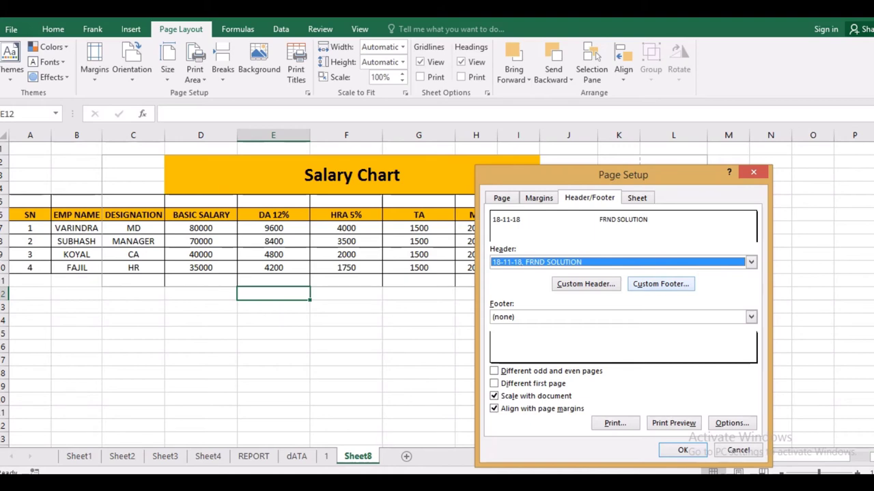
{"action": "left_click", "coordinate": [660, 283]}
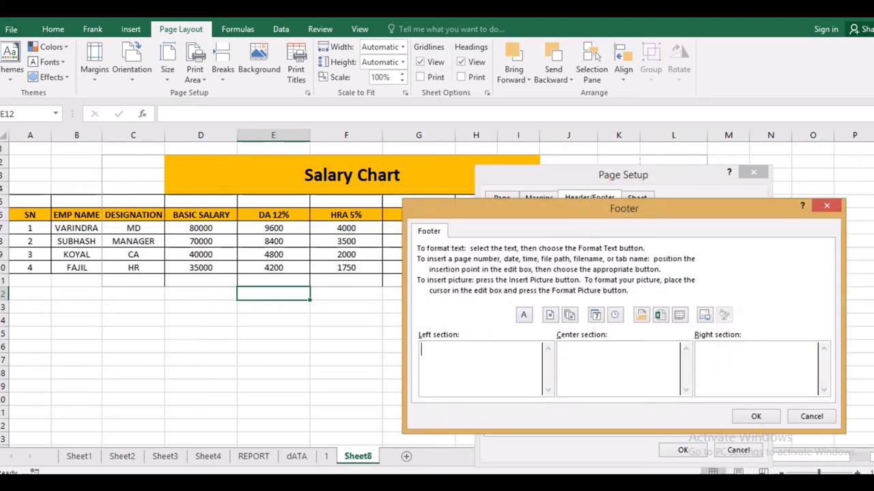
Step: Put Emp Sign in the left footer and Company Sign. in the right footer, then apply Page Setup
{"action": "type", "text": "eMP"}
{"action": "key", "text": "BackSpace"}
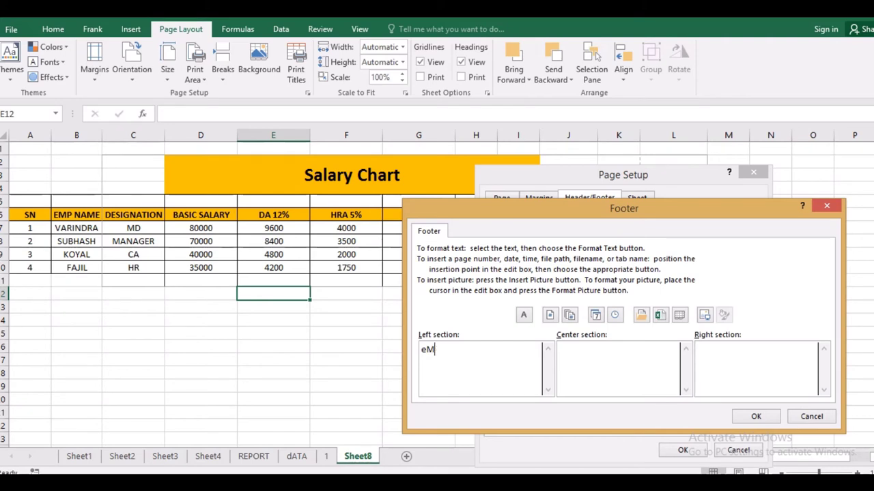
{"action": "key", "text": "BackSpace"}
{"action": "key", "text": "BackSpace"}
{"action": "type", "text": "E"}
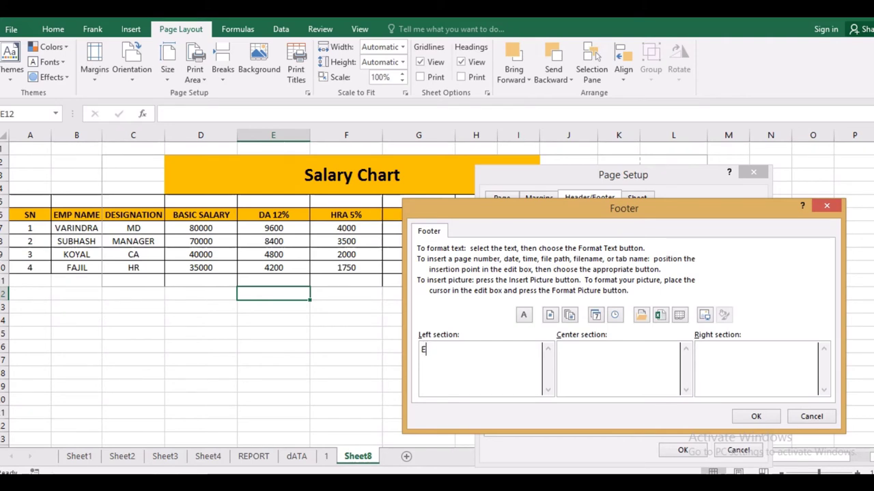
{"action": "type", "text": "mp Sign"}
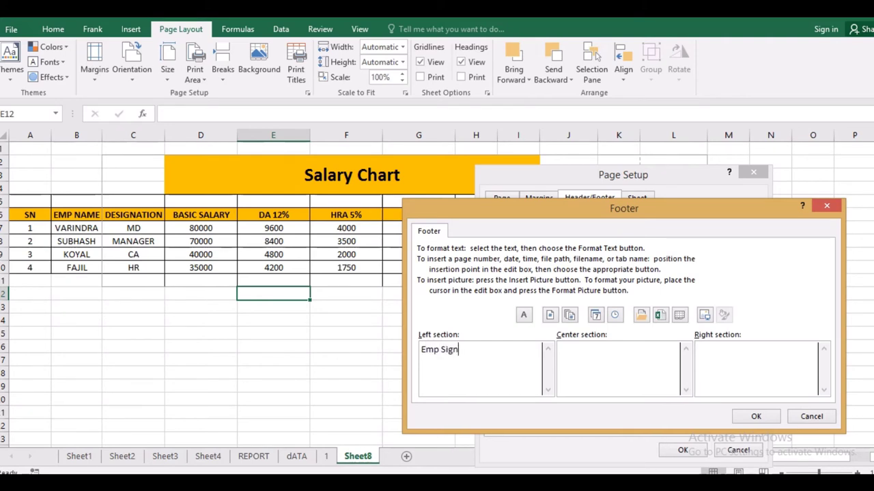
{"action": "left_click", "coordinate": [757, 369]}
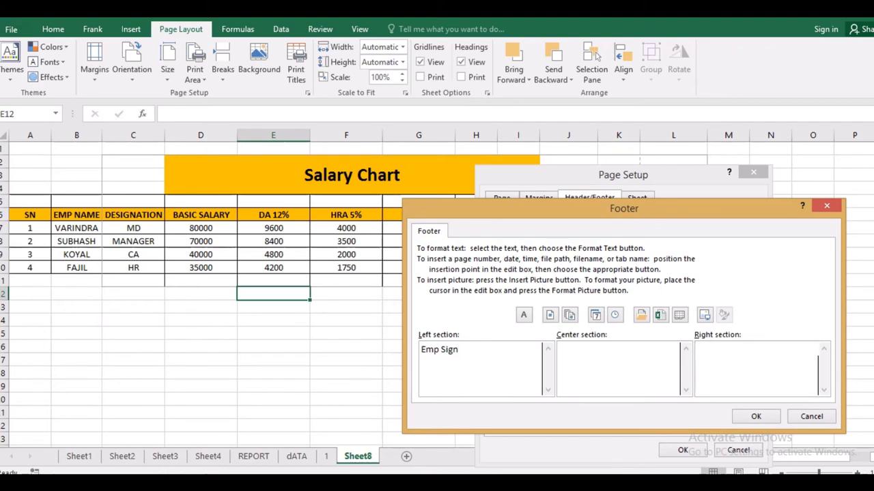
{"action": "type", "text": "Compan"}
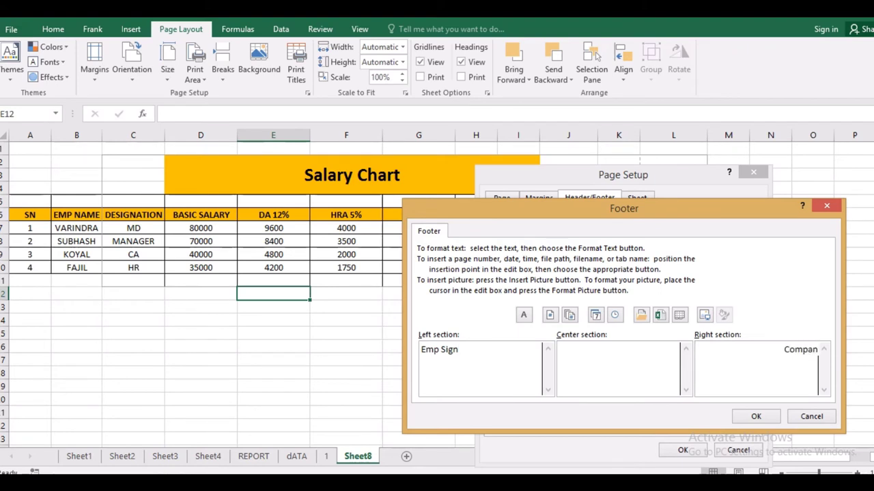
{"action": "type", "text": "y Sign"}
{"action": "type", "text": "."}
{"action": "left_click", "coordinate": [755, 416]}
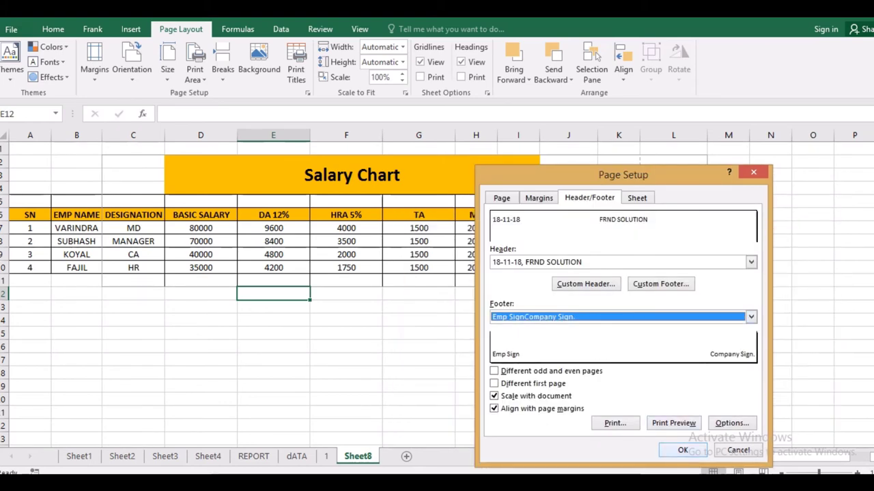
{"action": "key", "text": "Return"}
{"action": "left_click", "coordinate": [346, 281]}
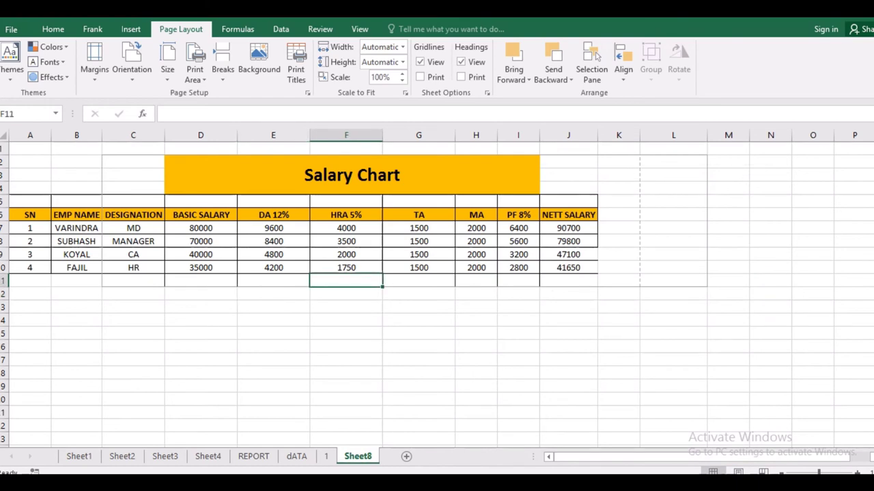
{"action": "key", "text": "ctrl+p"}
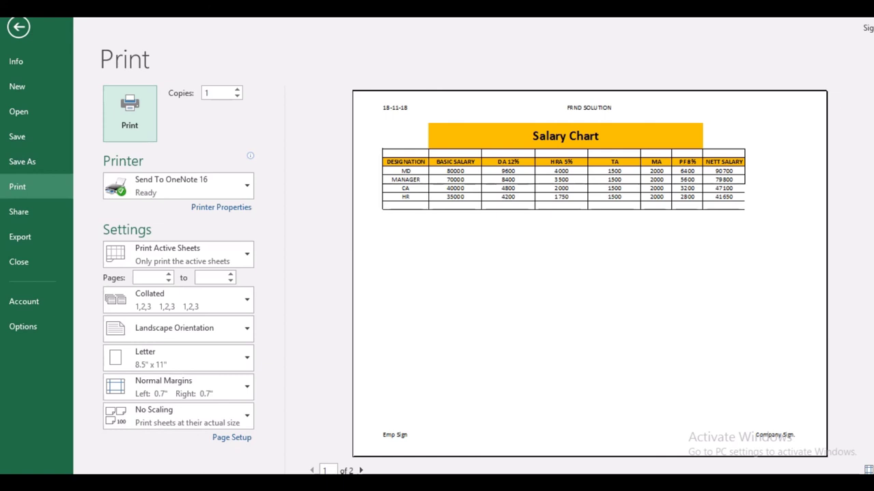
{"action": "key", "text": "Escape"}
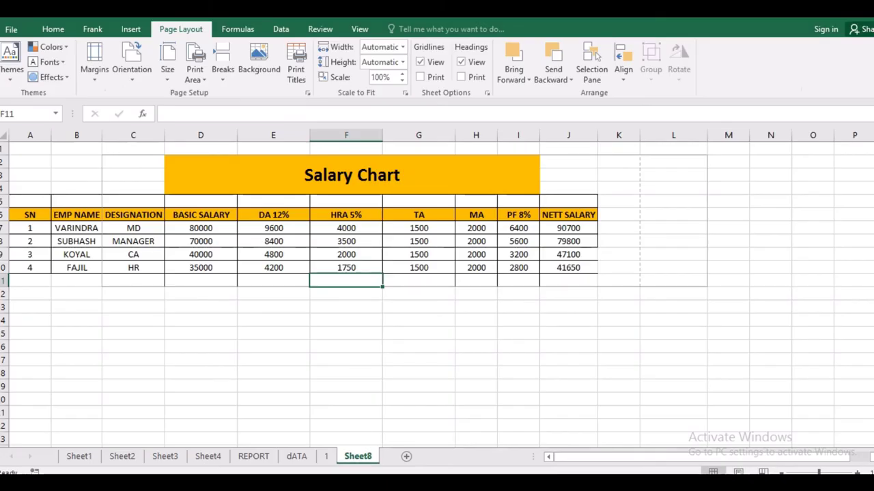
{"action": "left_click", "coordinate": [476, 346]}
{"action": "left_click", "coordinate": [518, 359]}
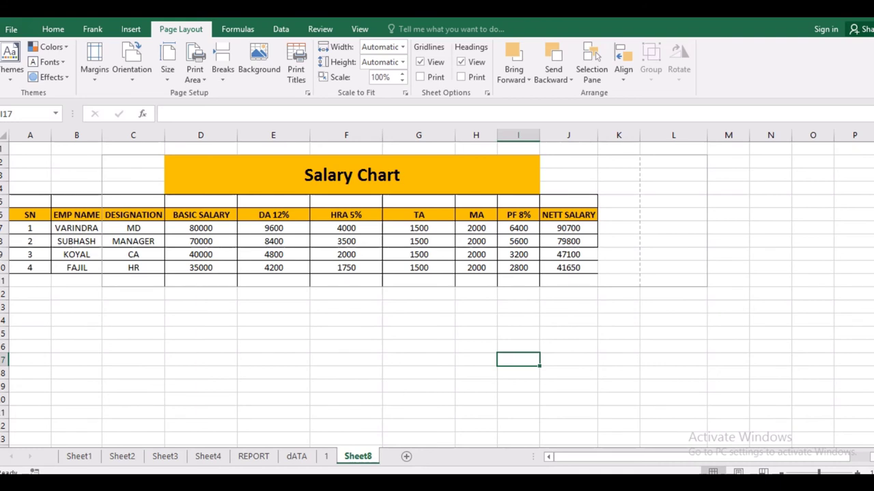
{"action": "left_click", "coordinate": [418, 346]}
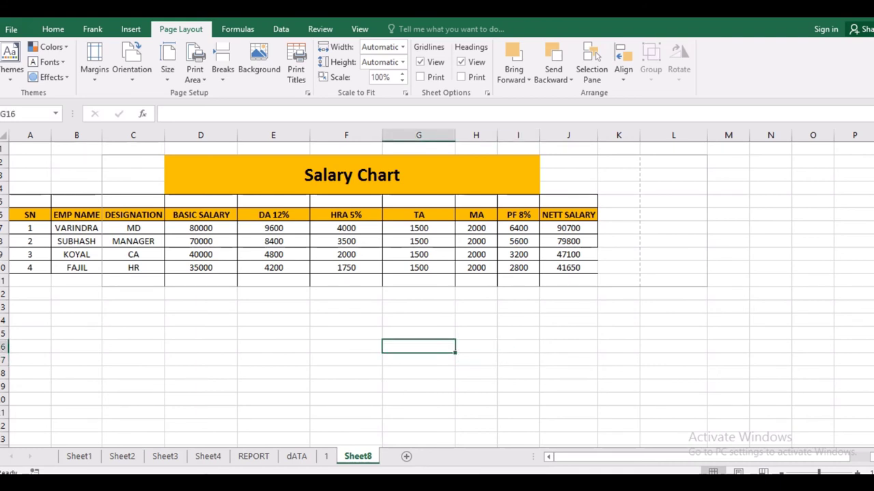
{"action": "left_click", "coordinate": [346, 346]}
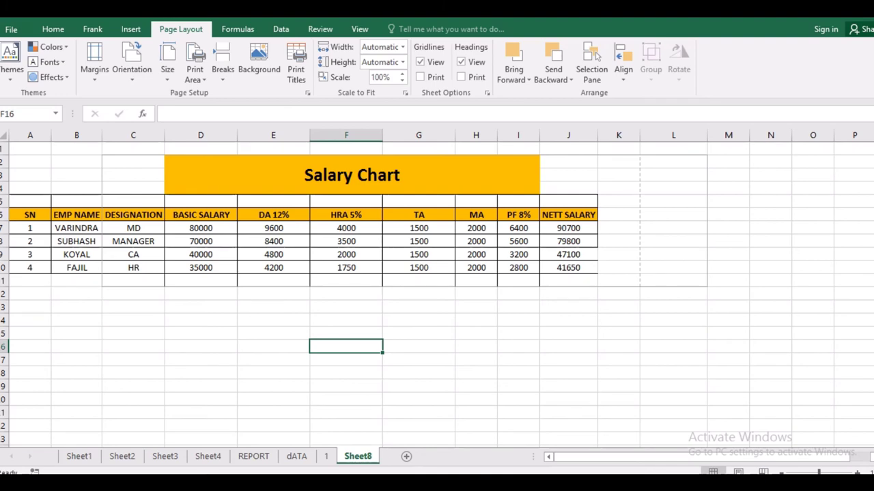
{"action": "left_click", "coordinate": [346, 320]}
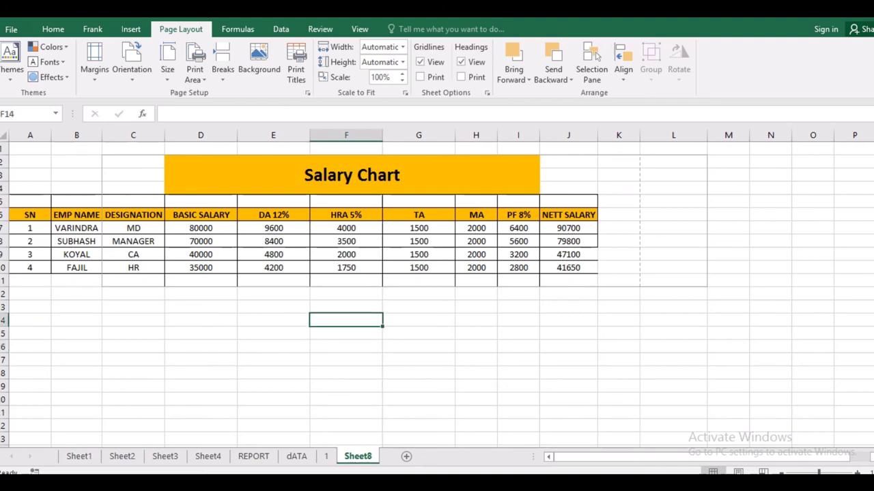
{"action": "left_click", "coordinate": [273, 306]}
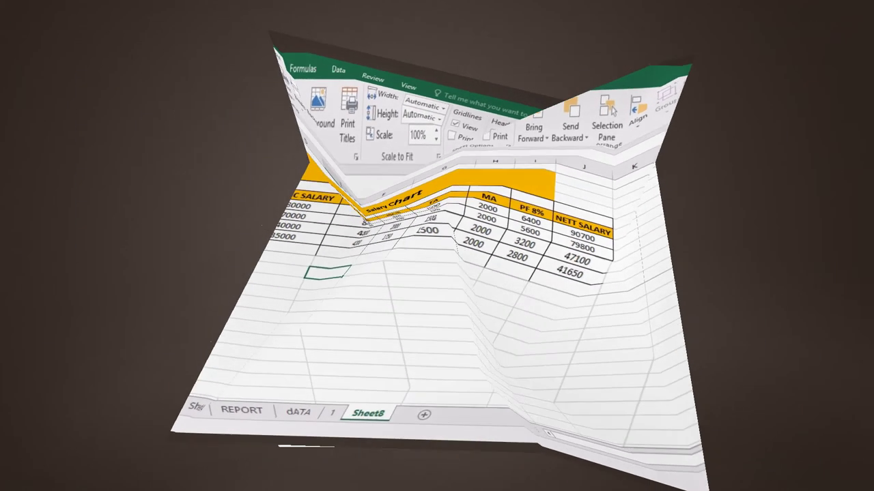